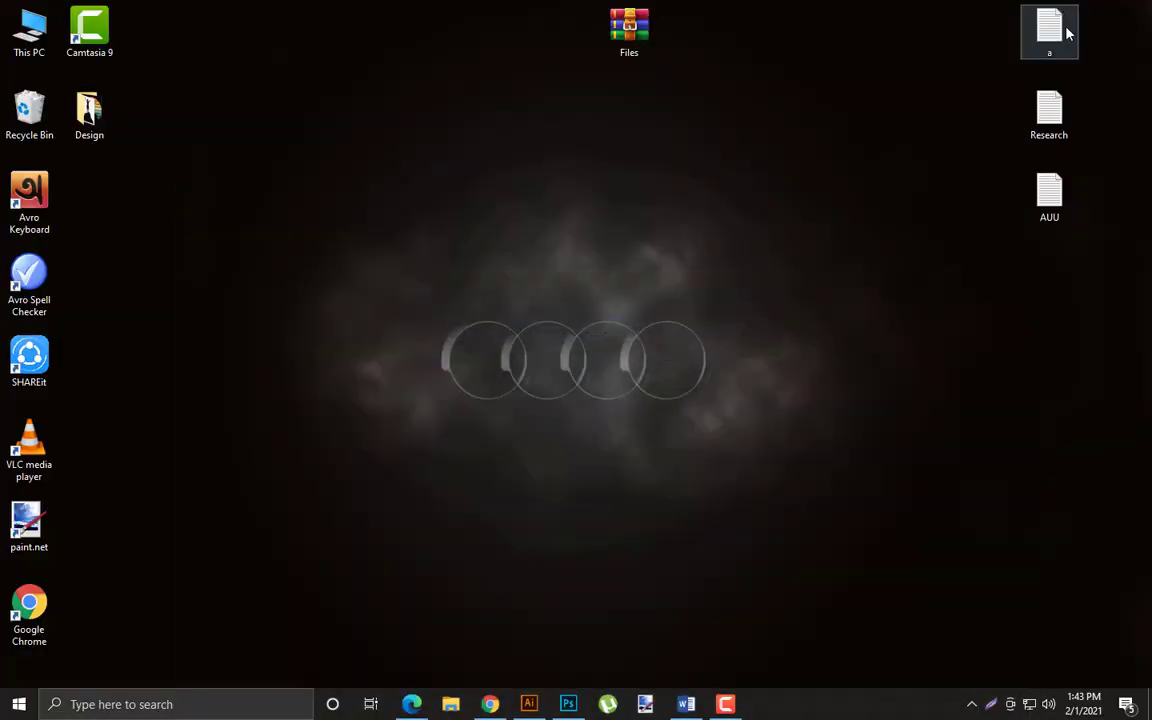
Switch to Illustrator and draw a large white circle on the black artboard
click(529, 704)
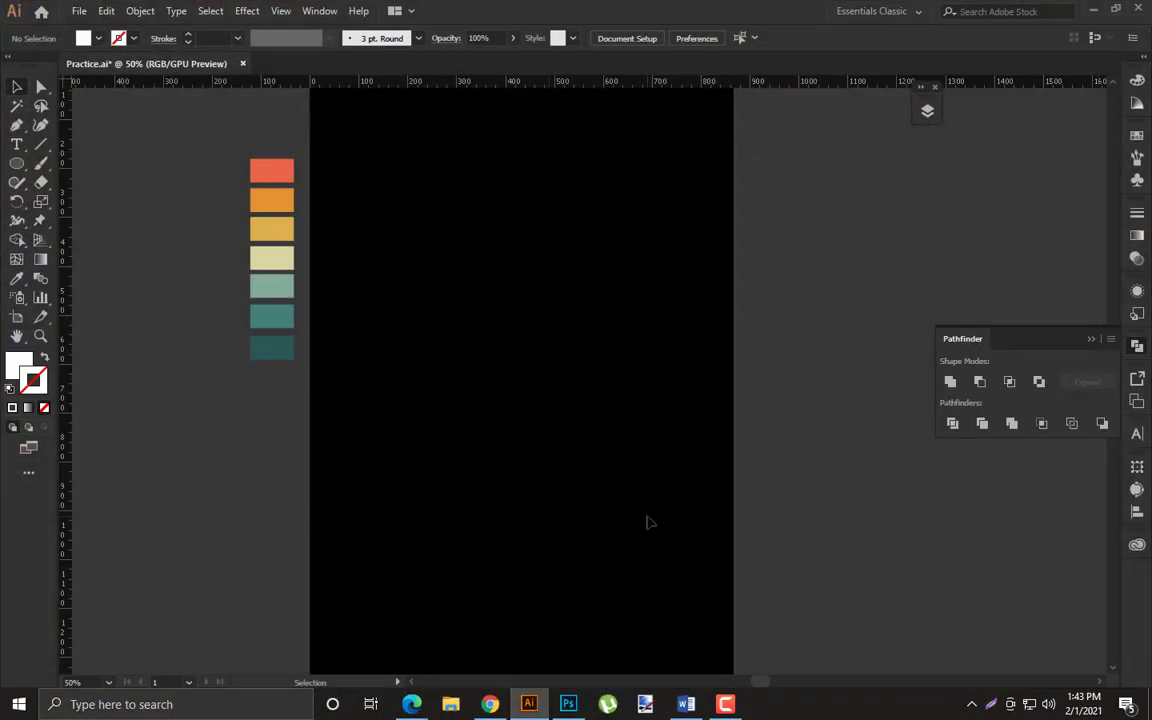
key(space)
drag(499, 496, 521, 486)
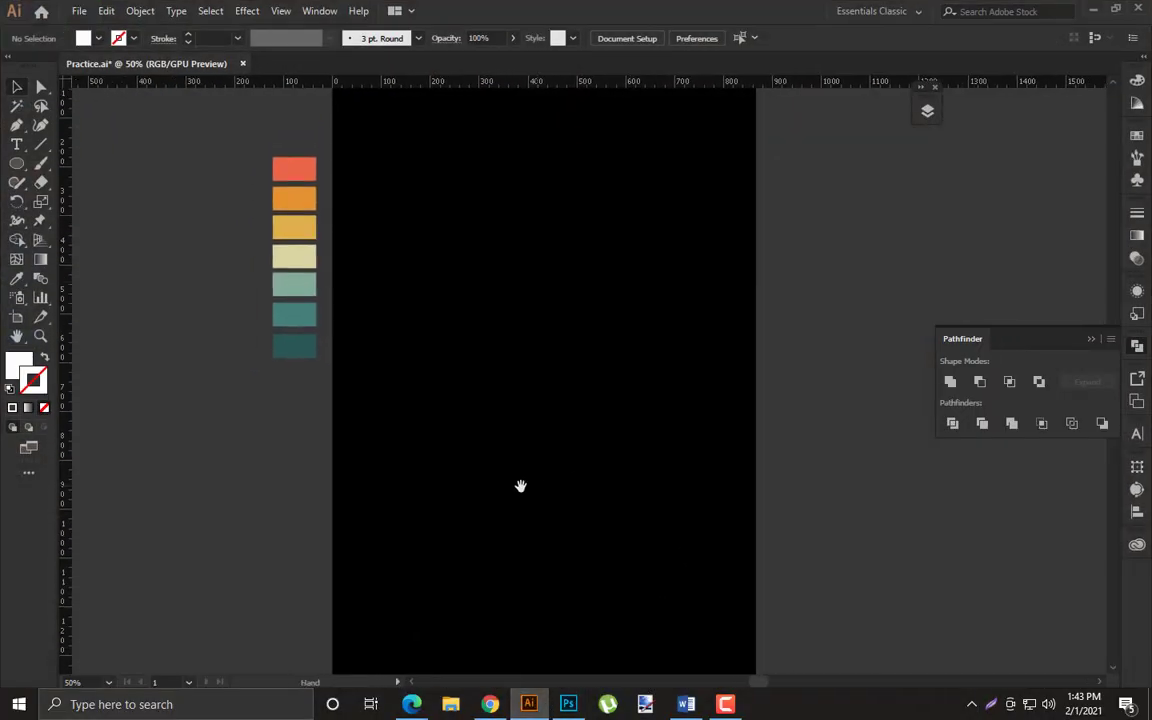
click(16, 163)
drag(538, 342, 704, 508)
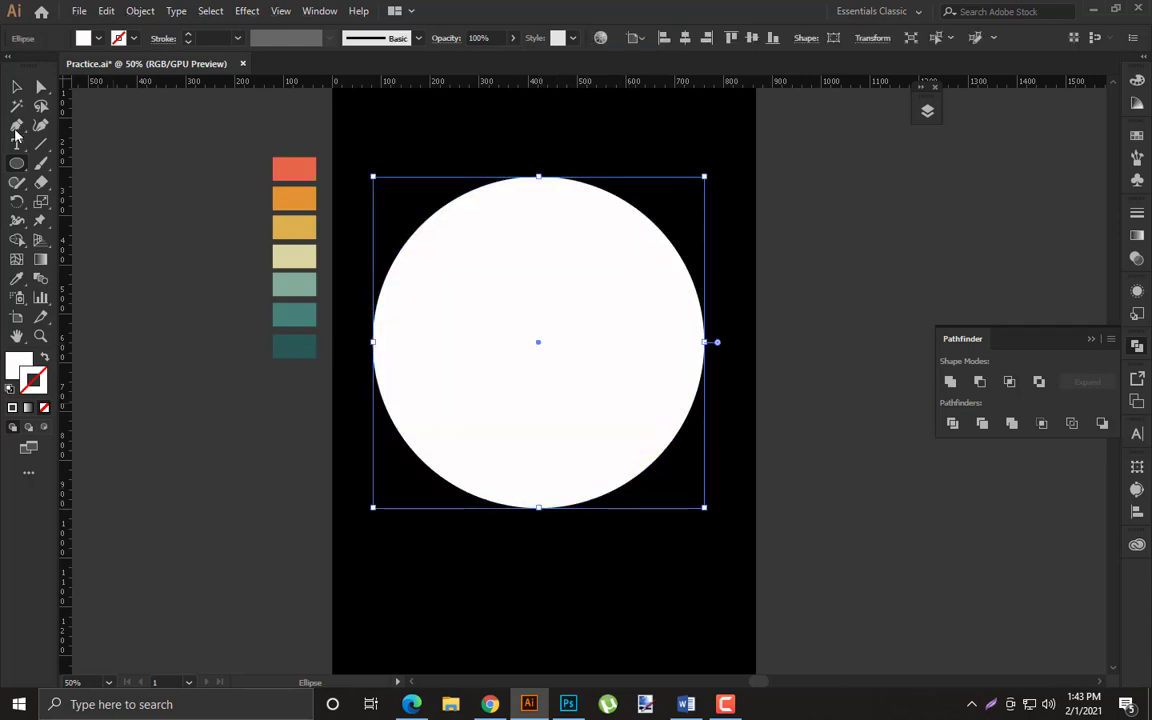
Centre the circle horizontally and vertically on the artboard and scale it down about its centre to about 515 px across
click(22, 89)
drag(455, 134, 568, 306)
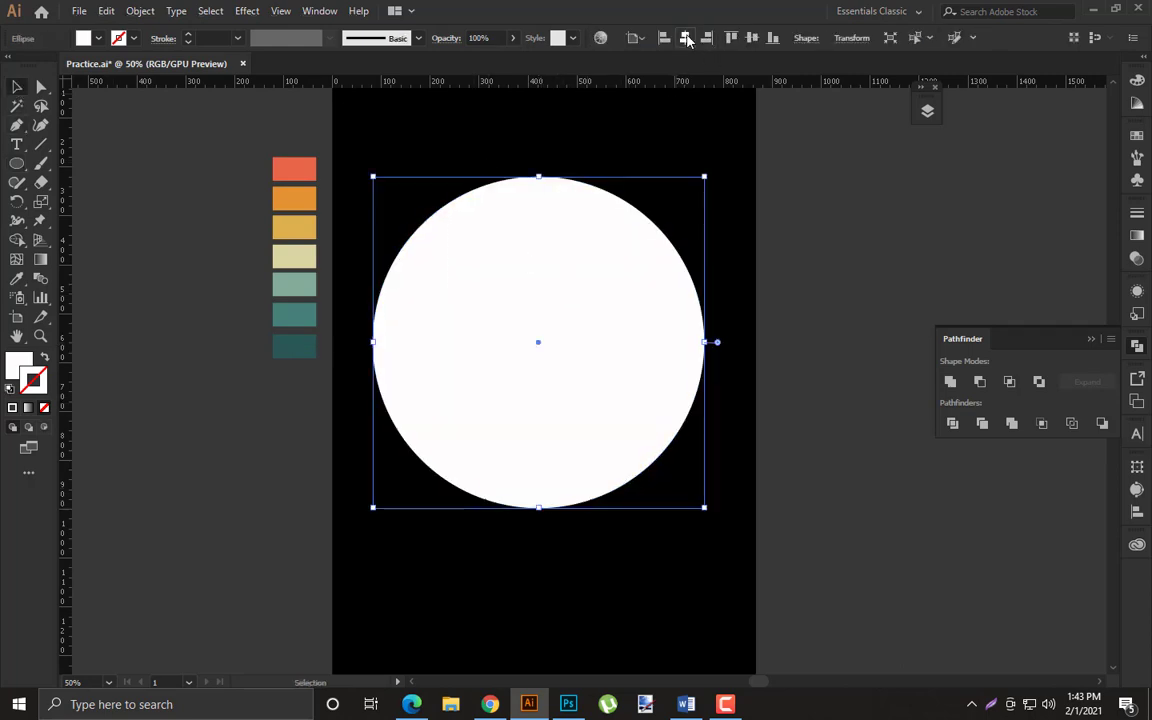
click(686, 38)
click(752, 38)
click(728, 265)
click(702, 383)
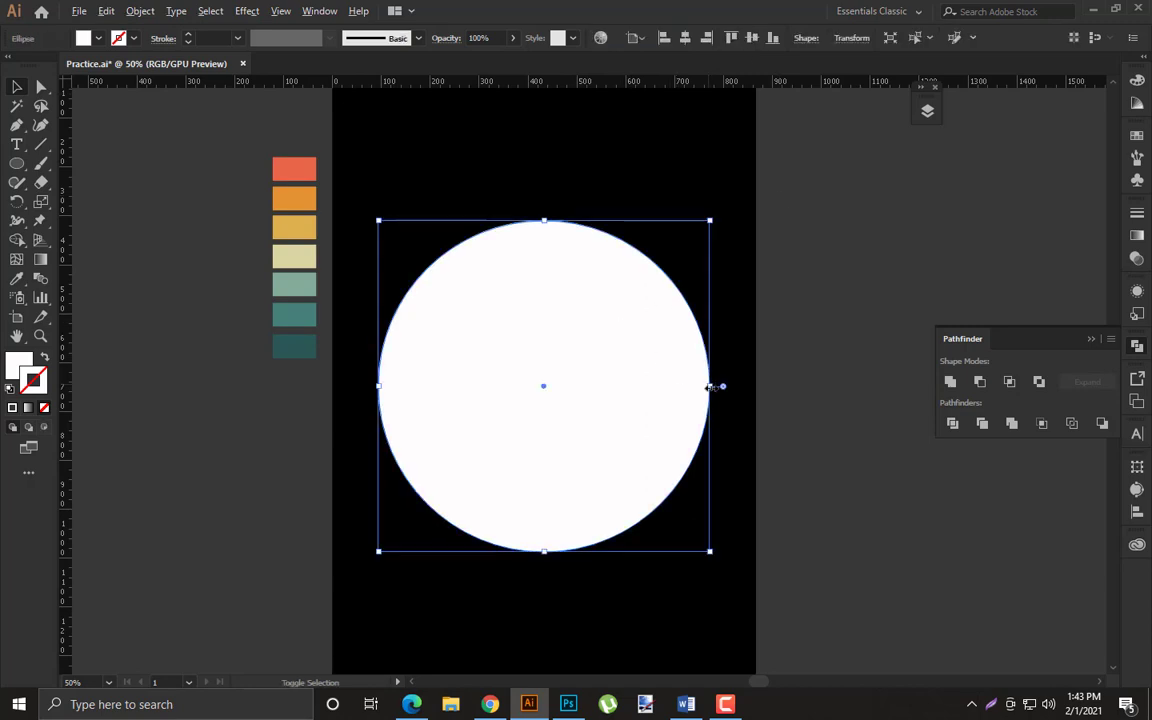
drag(709, 388, 670, 386)
click(641, 194)
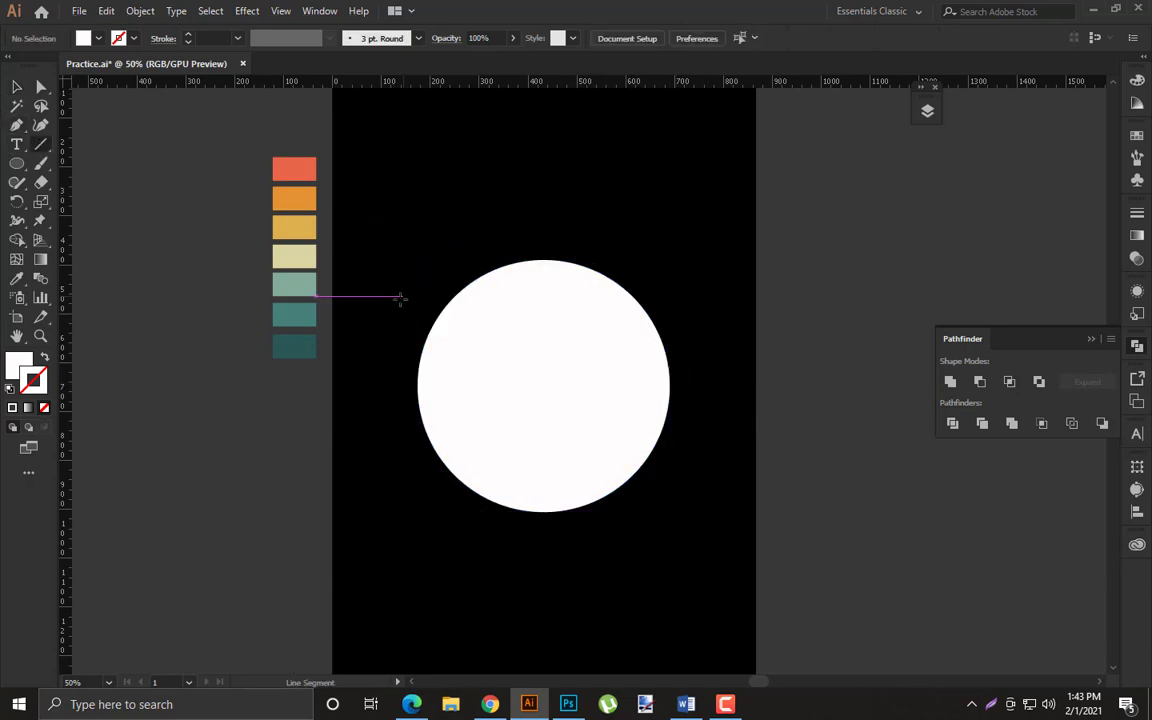
Draw a horizontal line about 660 px long across the circle's upper part and give it a 5 pt white stroke
drag(399, 298, 721, 308)
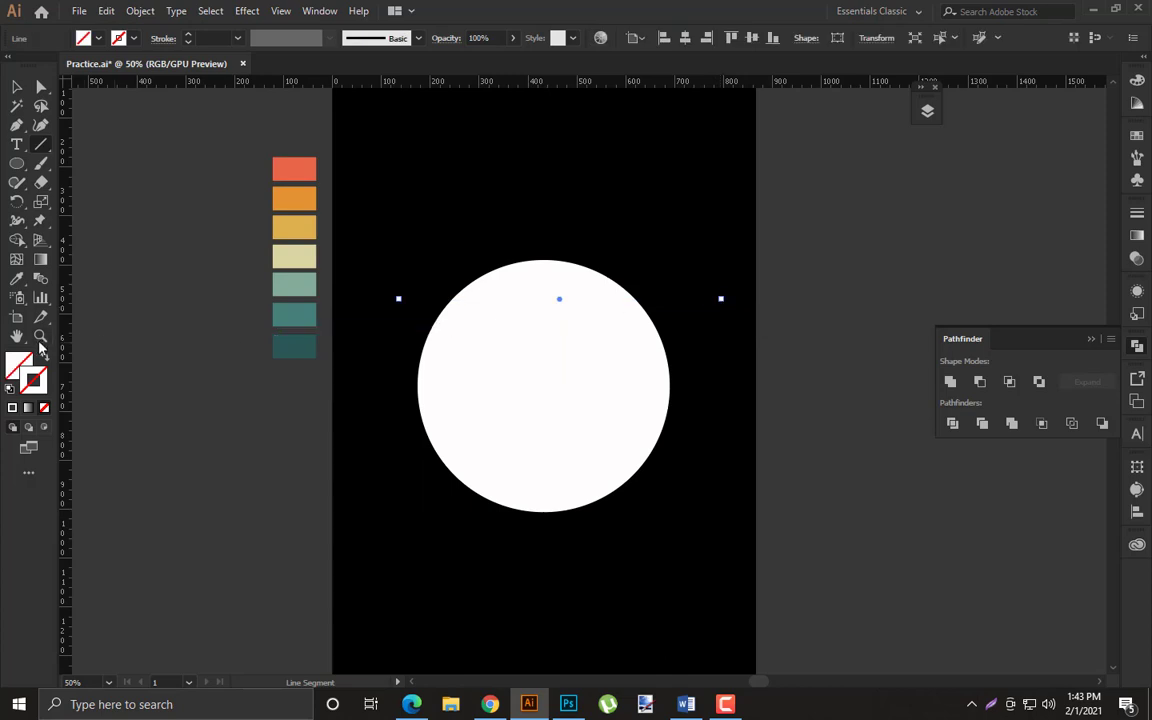
click(37, 379)
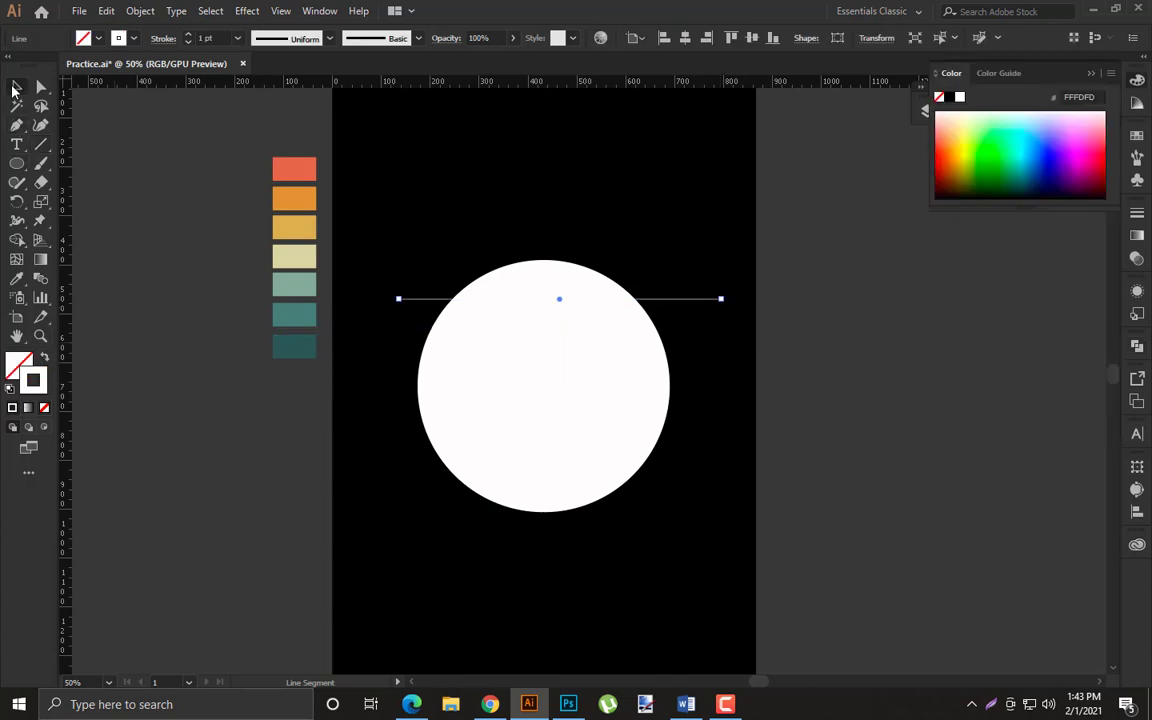
click(15, 88)
click(404, 290)
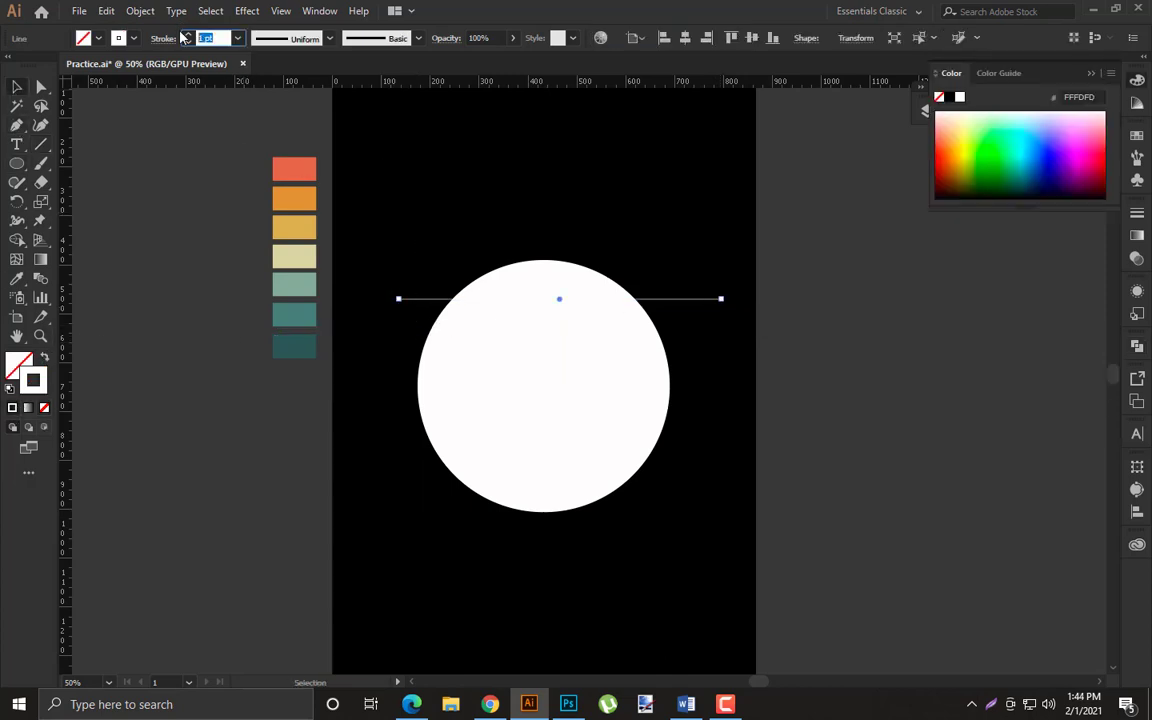
key(Return)
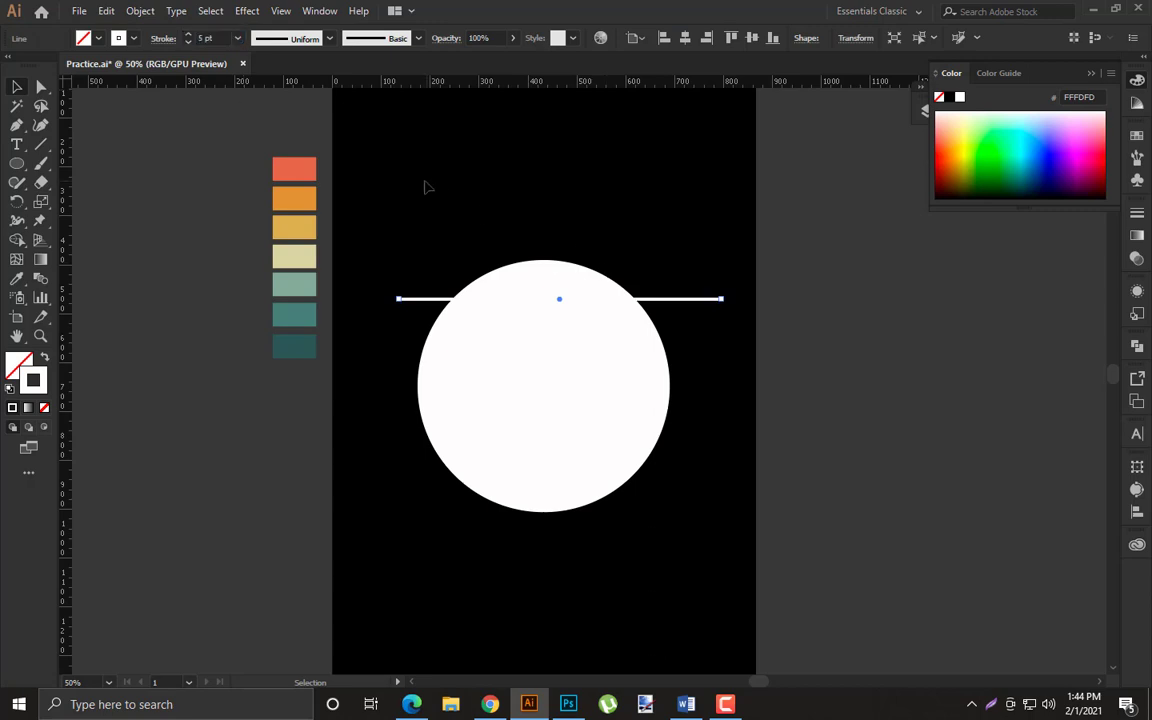
Centre the line horizontally with the circle and set its stroke weight to 7 pt
key(ctrl+a)
click(685, 38)
click(689, 298)
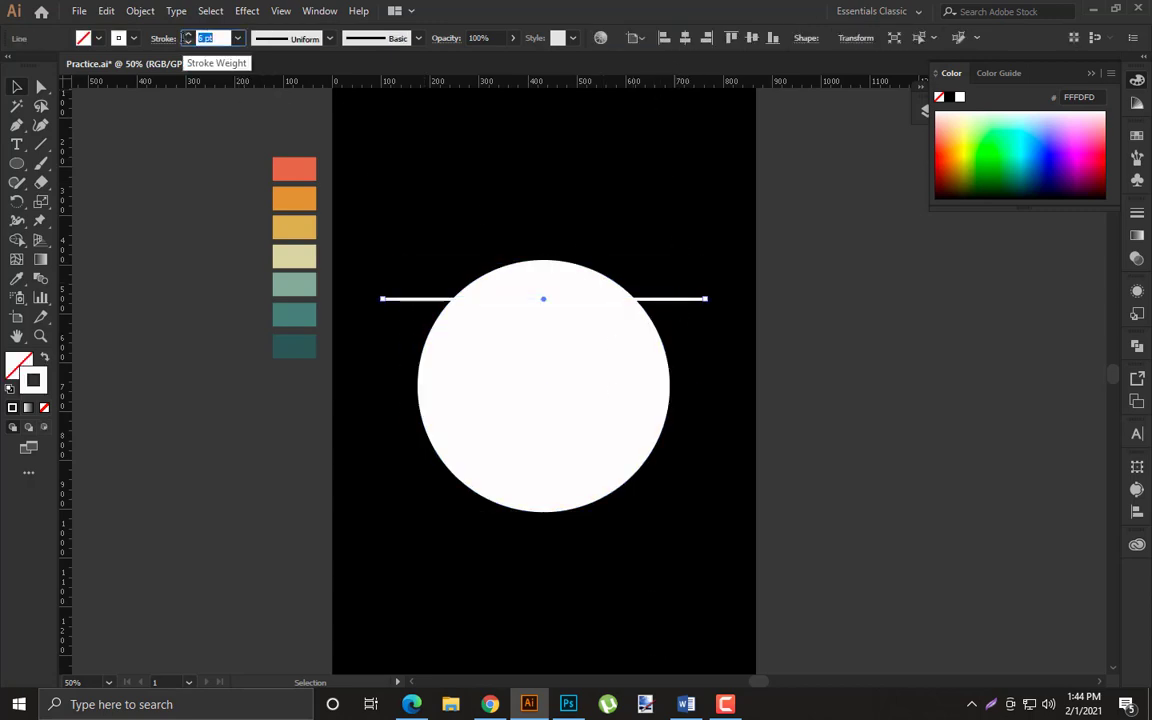
click(617, 198)
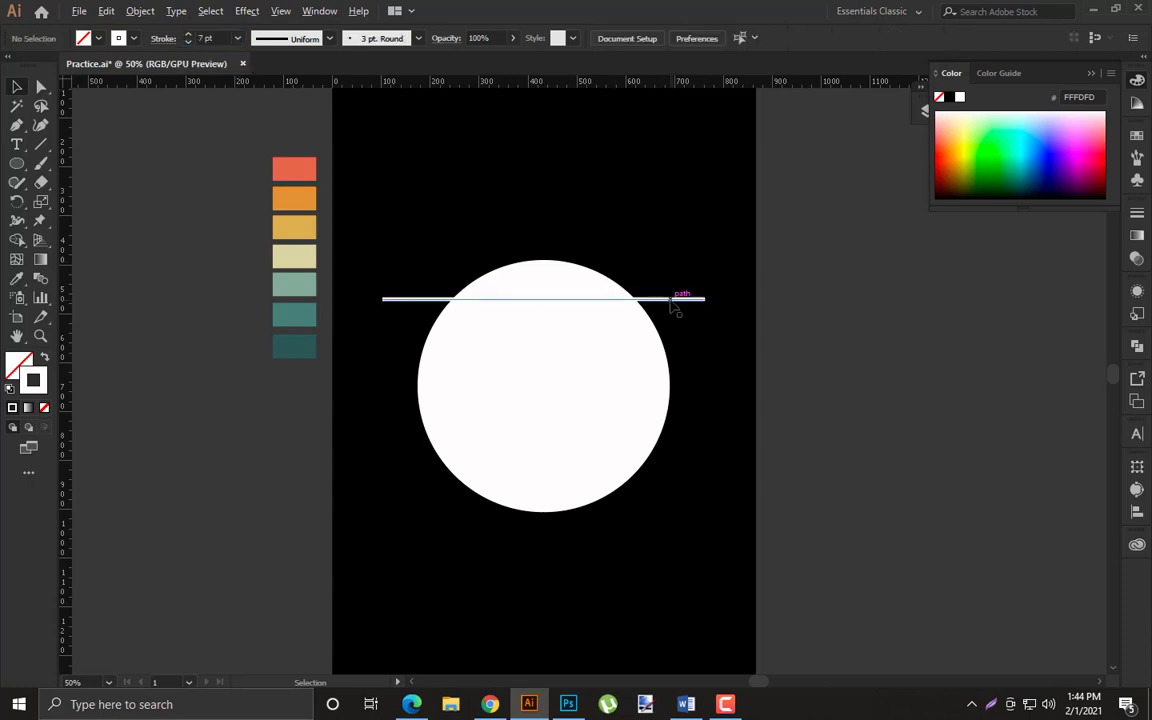
Duplicate the line straight down and repeat the copy to make five evenly spaced lines across the circle
drag(670, 299, 670, 341)
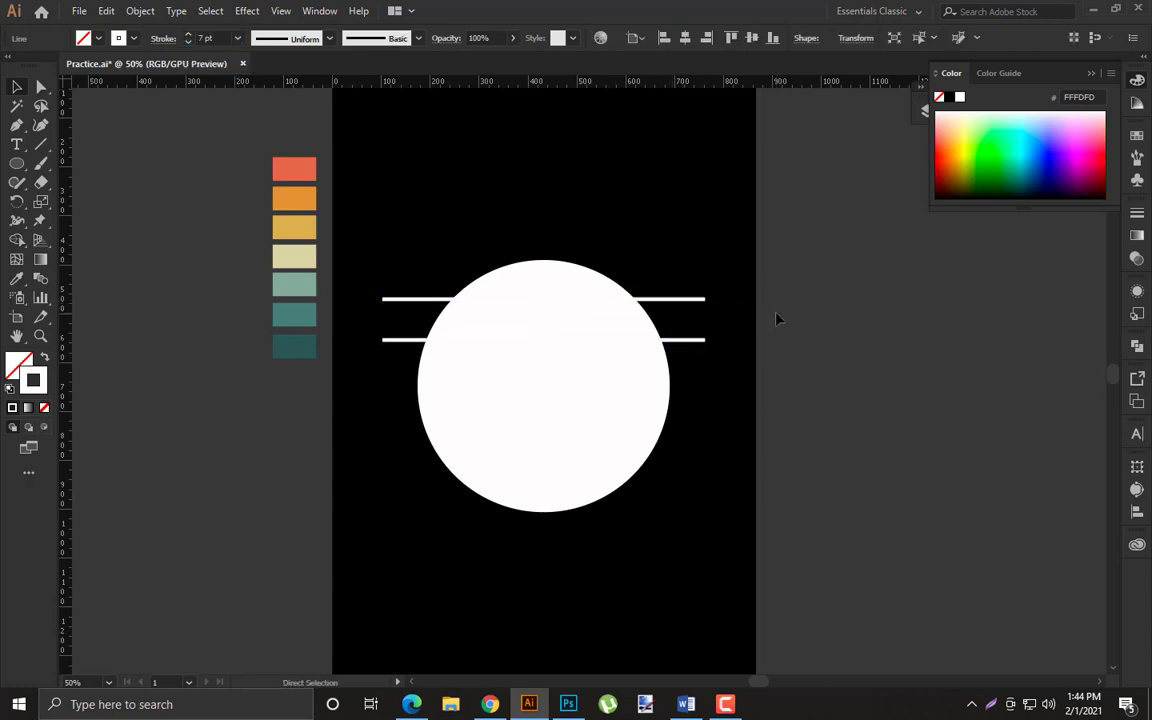
key(ctrl+d)
key(ctrl+d)
key(ctrl+d)
key(v)
click(784, 285)
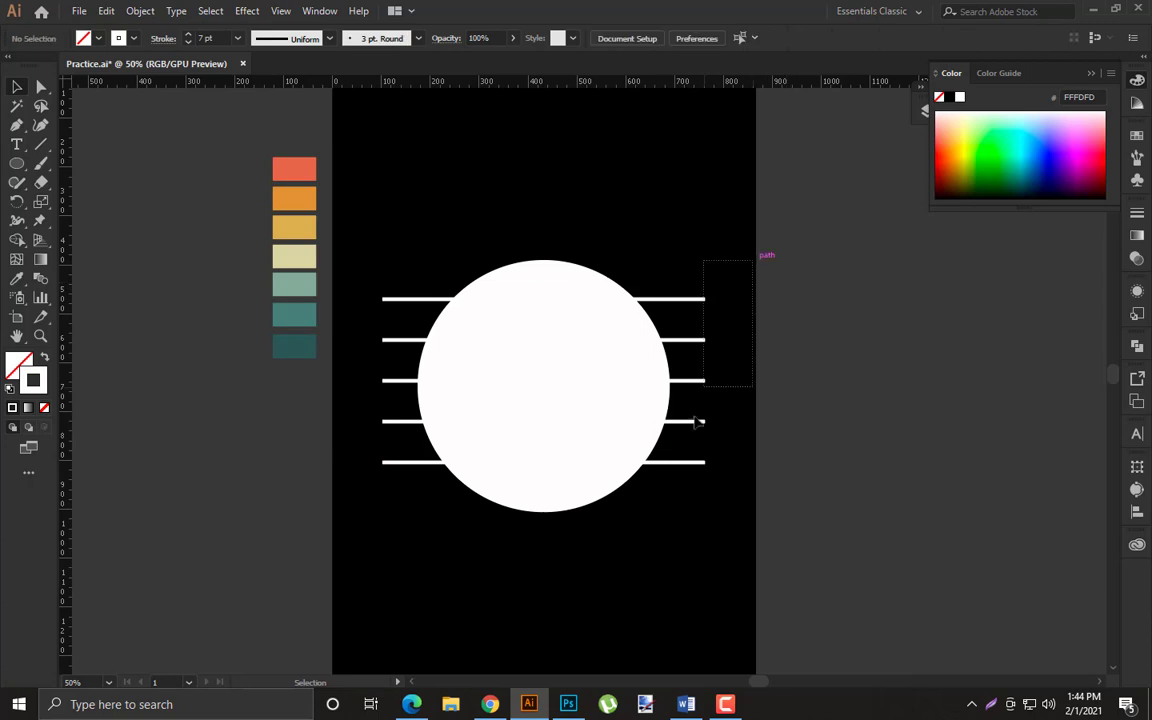
Select the five lines together and move them slightly upward over the circle
drag(698, 423, 686, 462)
click(703, 262)
key(ctrl+a)
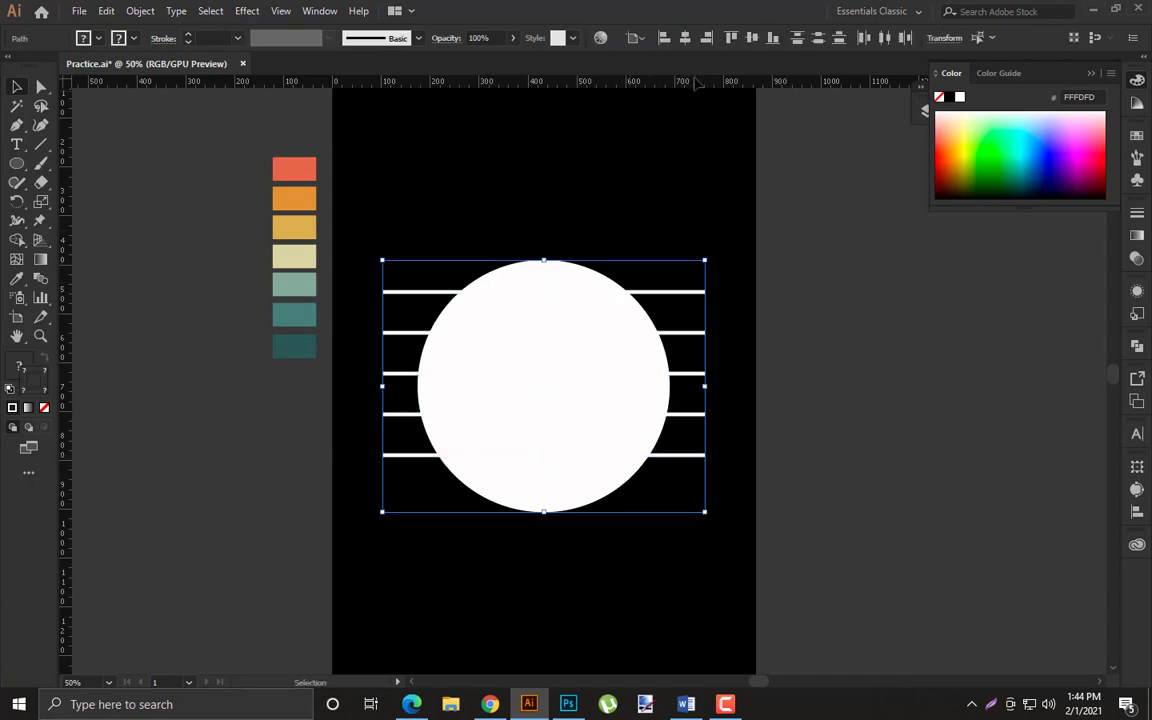
click(661, 179)
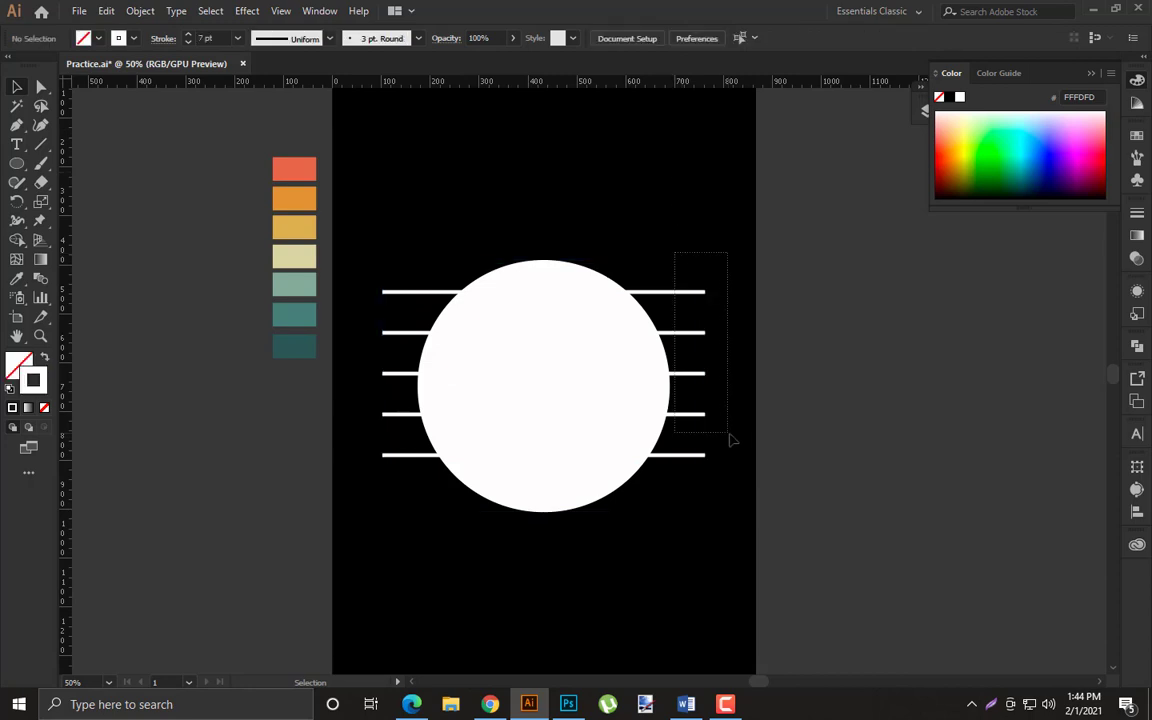
Expand the five line strokes into filled shapes
drag(730, 440, 730, 440)
click(140, 11)
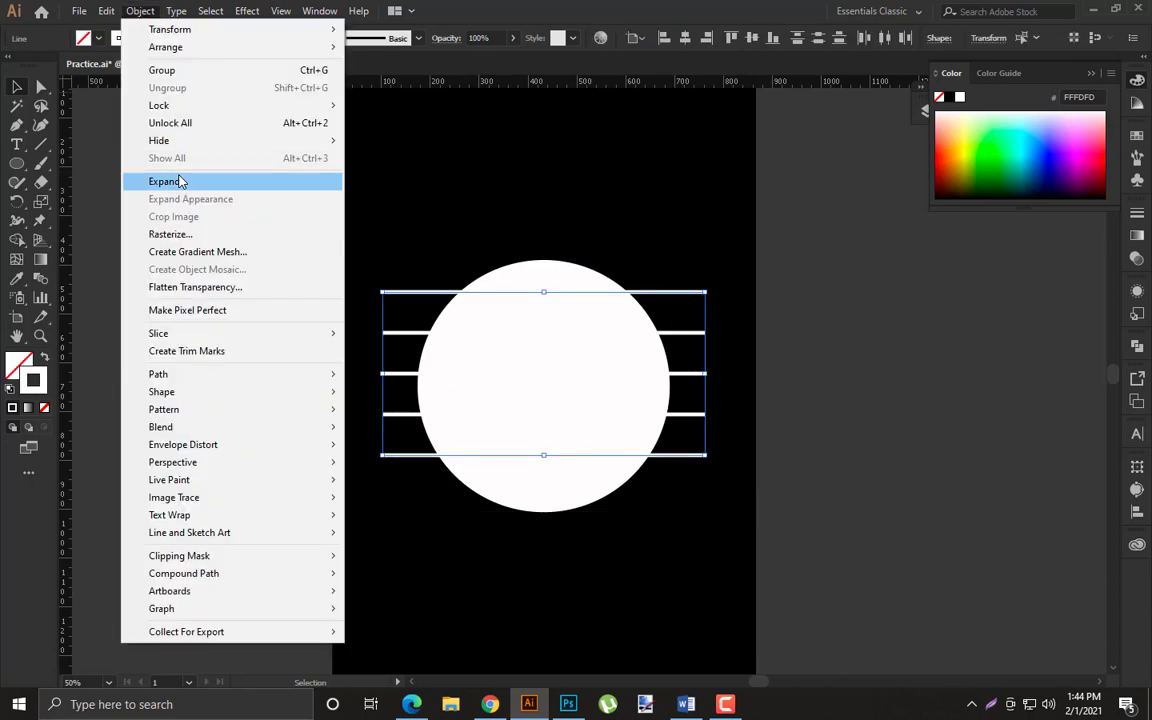
click(150, 181)
key(Return)
Subtract the line shapes from the circle with Pathfinder Minus Front and expand the resulting compound shape
click(421, 210)
drag(421, 210, 1013, 461)
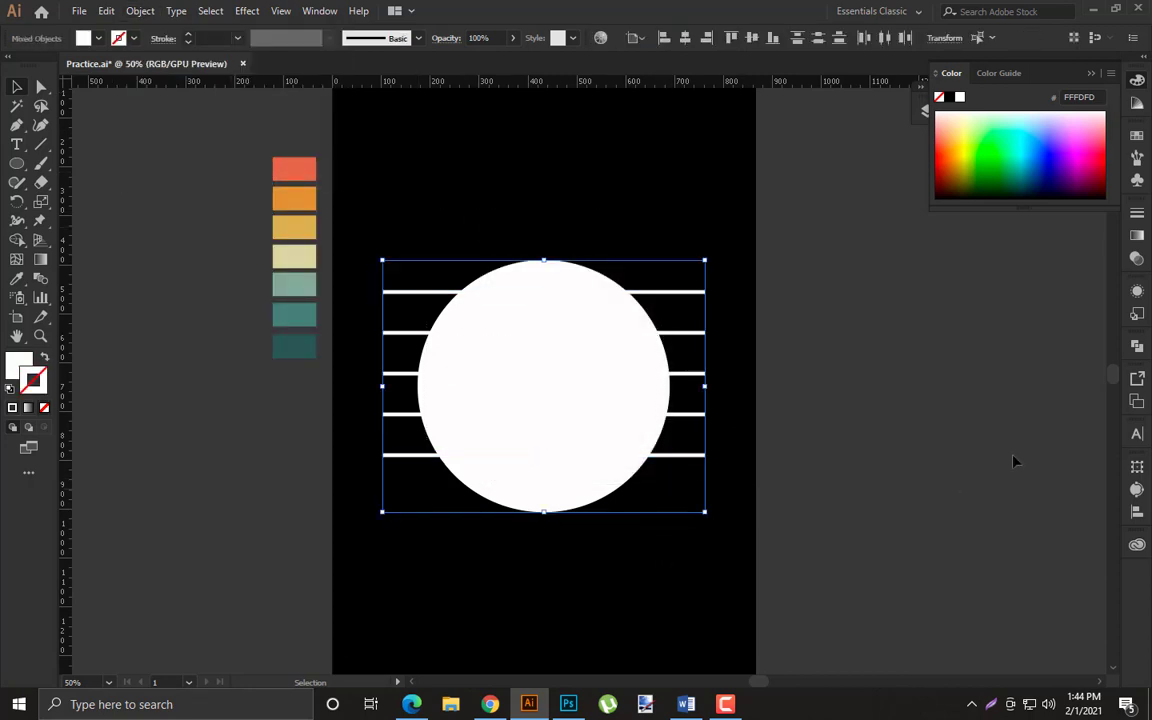
click(1137, 346)
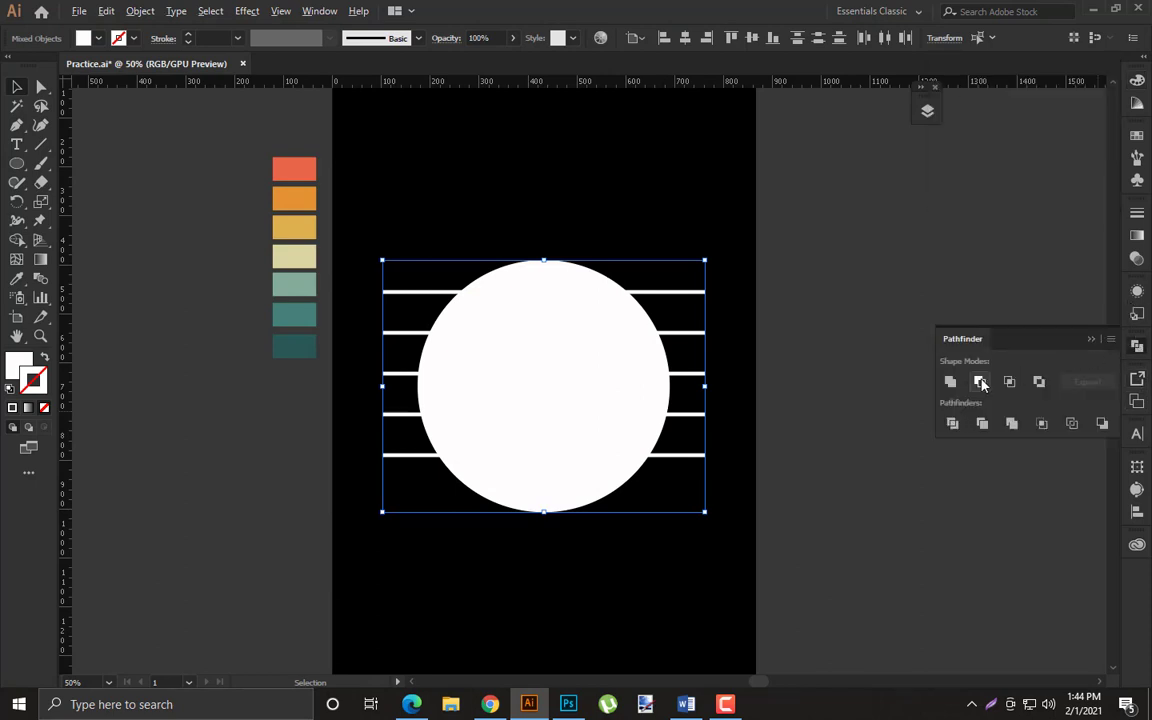
click(981, 382)
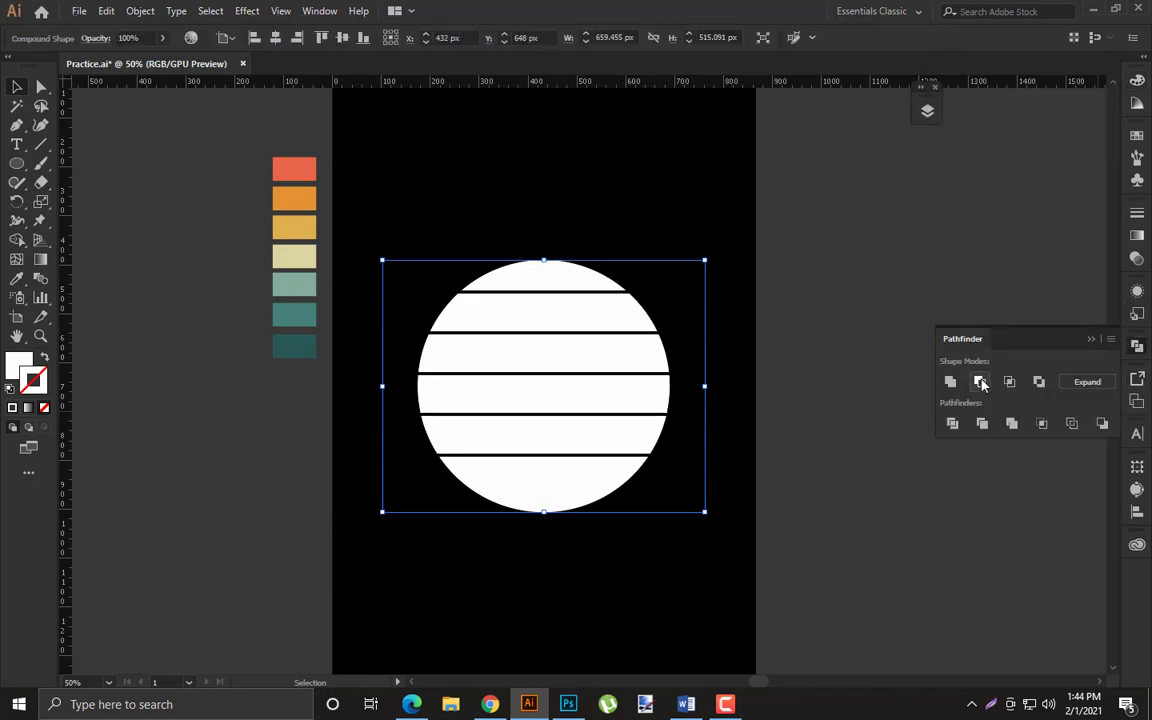
click(140, 11)
click(252, 198)
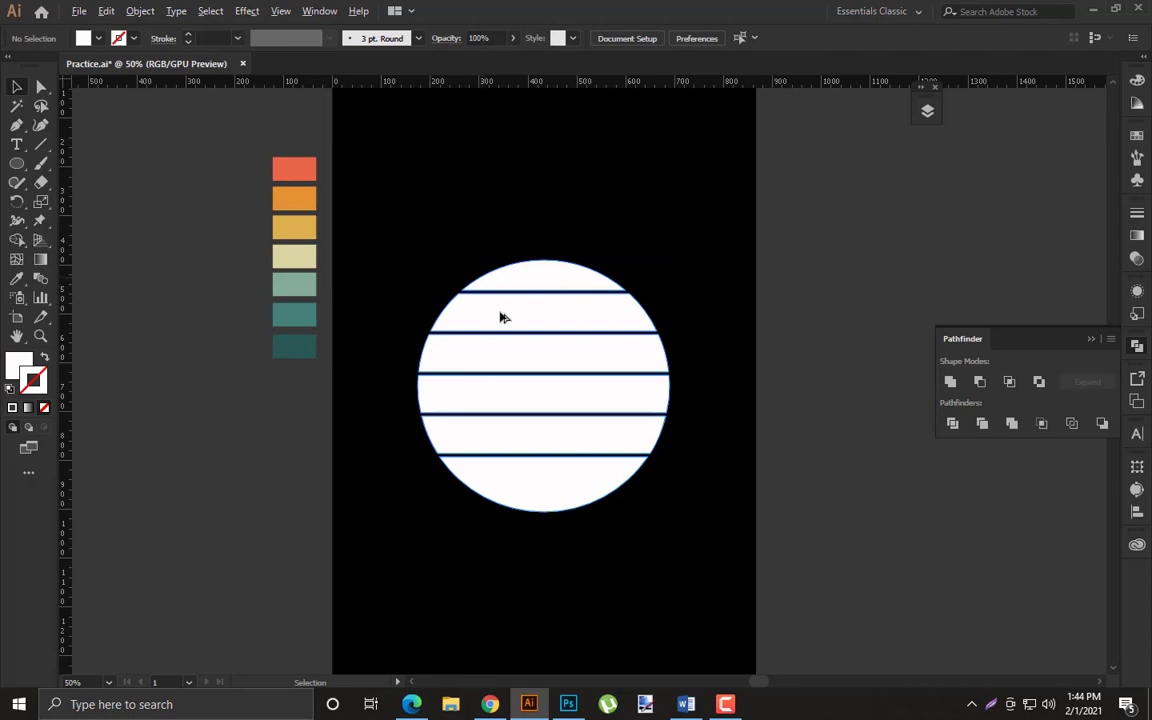
Place a duplicate of the striped circle beside the artboard, below the colour swatches, and save the document
drag(503, 317, 142, 451)
click(561, 224)
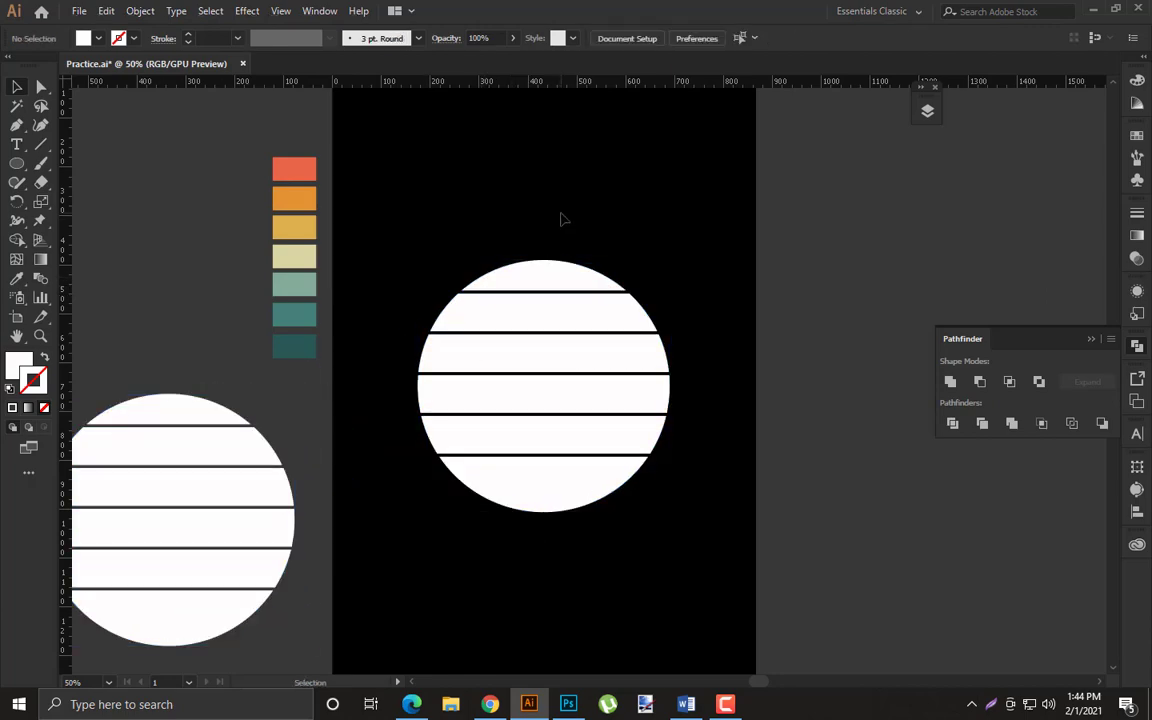
key(ctrl+s)
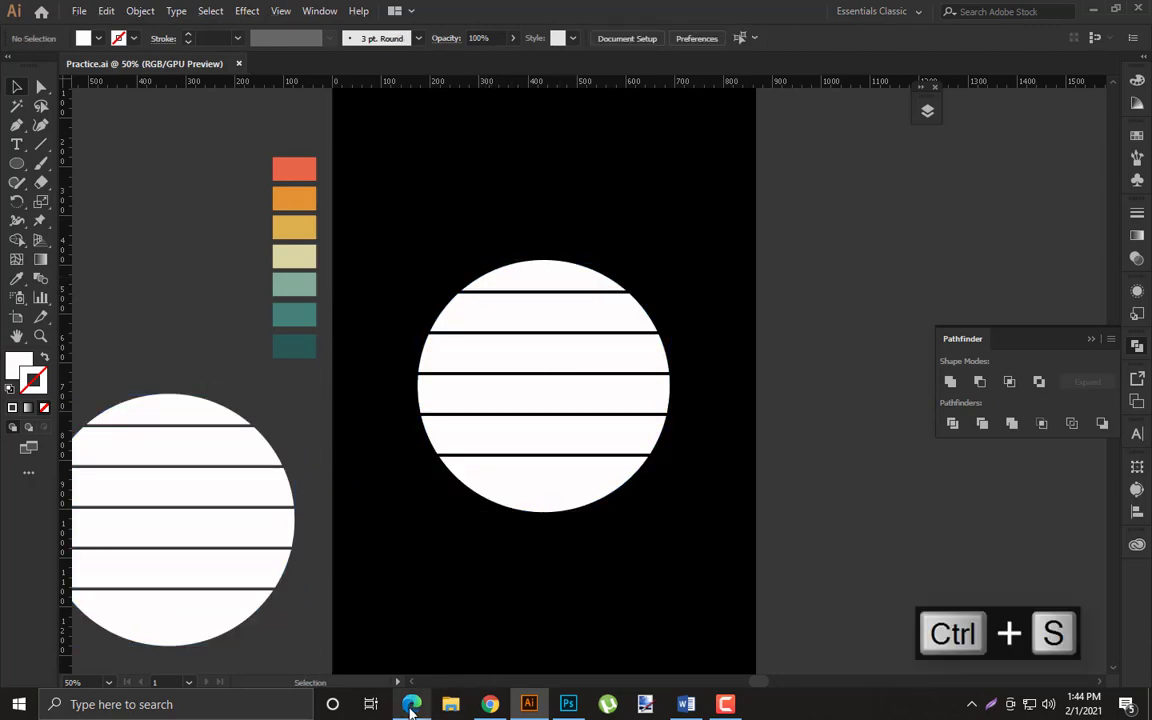
Switch to the Edge browser and copy the hiker silhouette with raised arms on a rocky peak from the image results
click(411, 704)
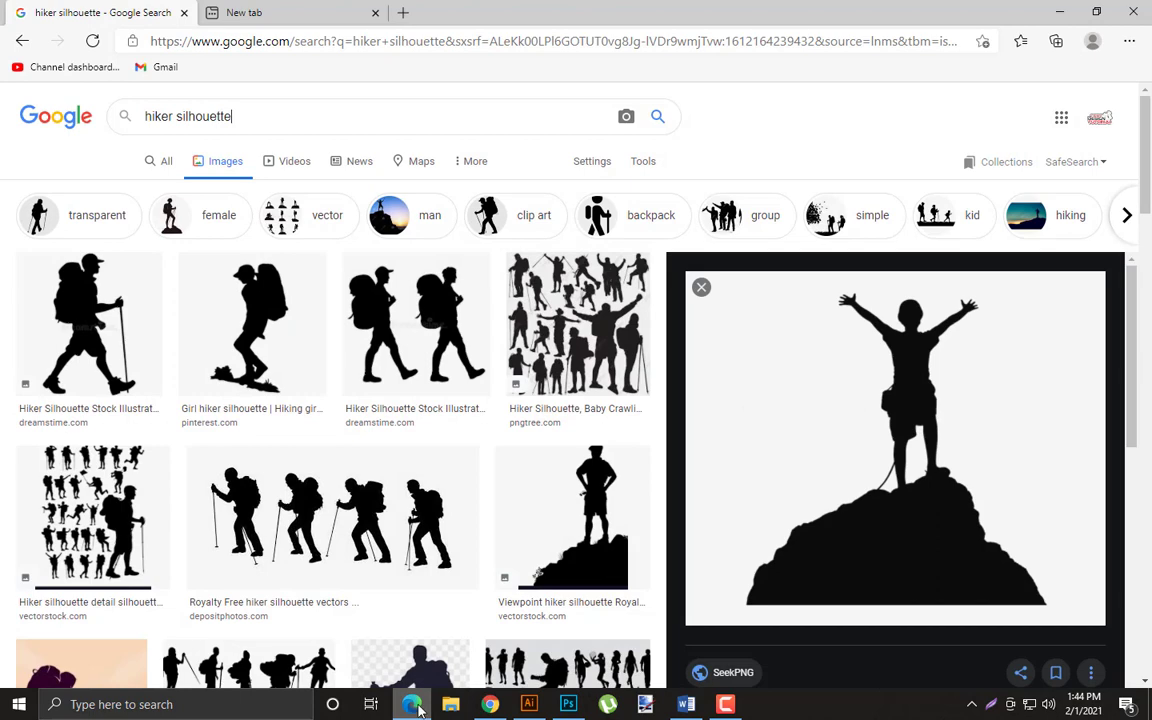
drag(233, 116, 141, 133)
click(257, 118)
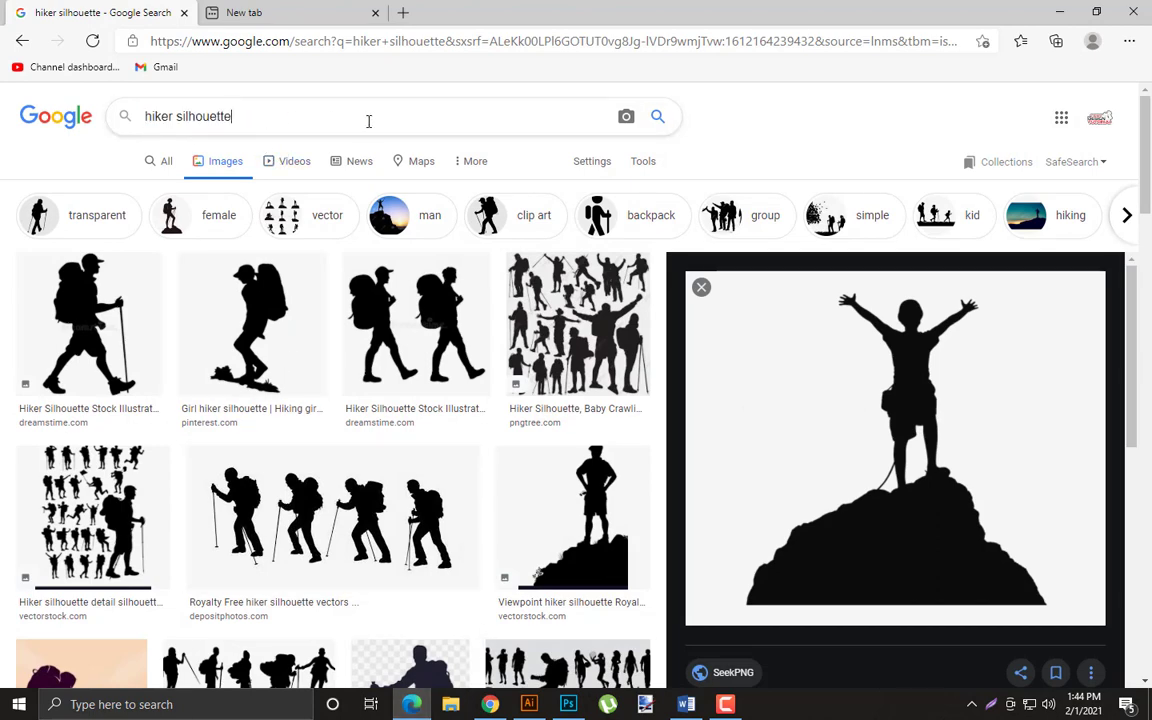
scroll(400, 300, down, 2)
scroll(213, 415, down, 10)
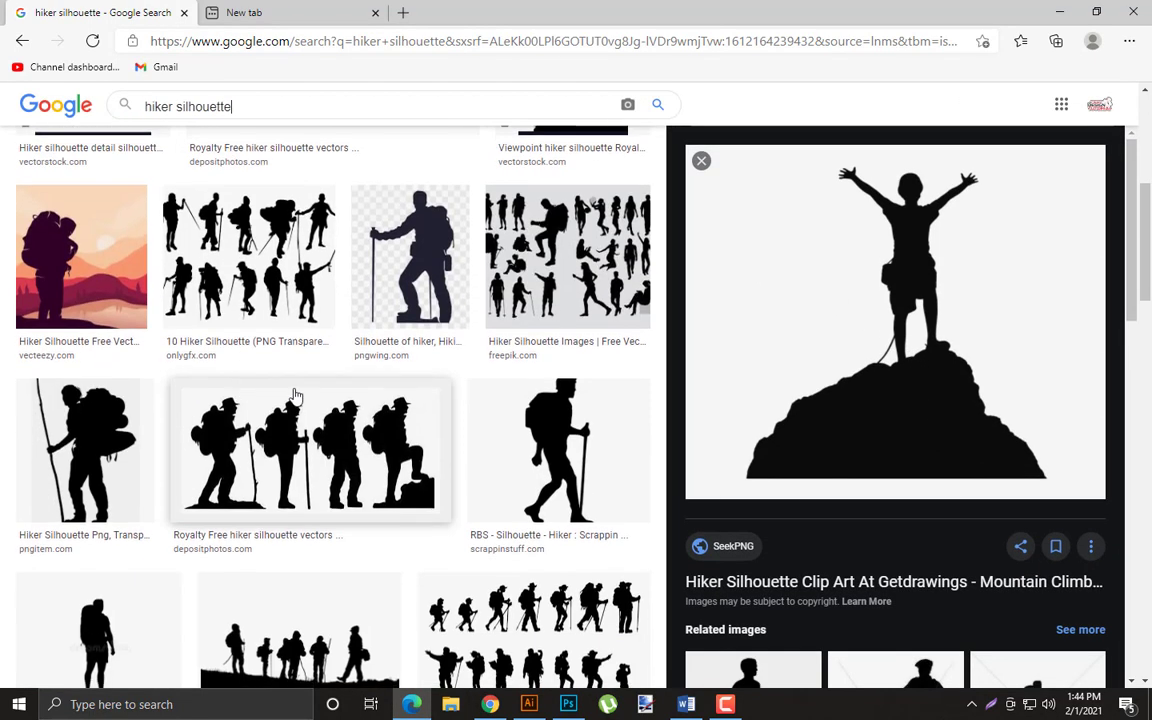
scroll(160, 378, down, 10)
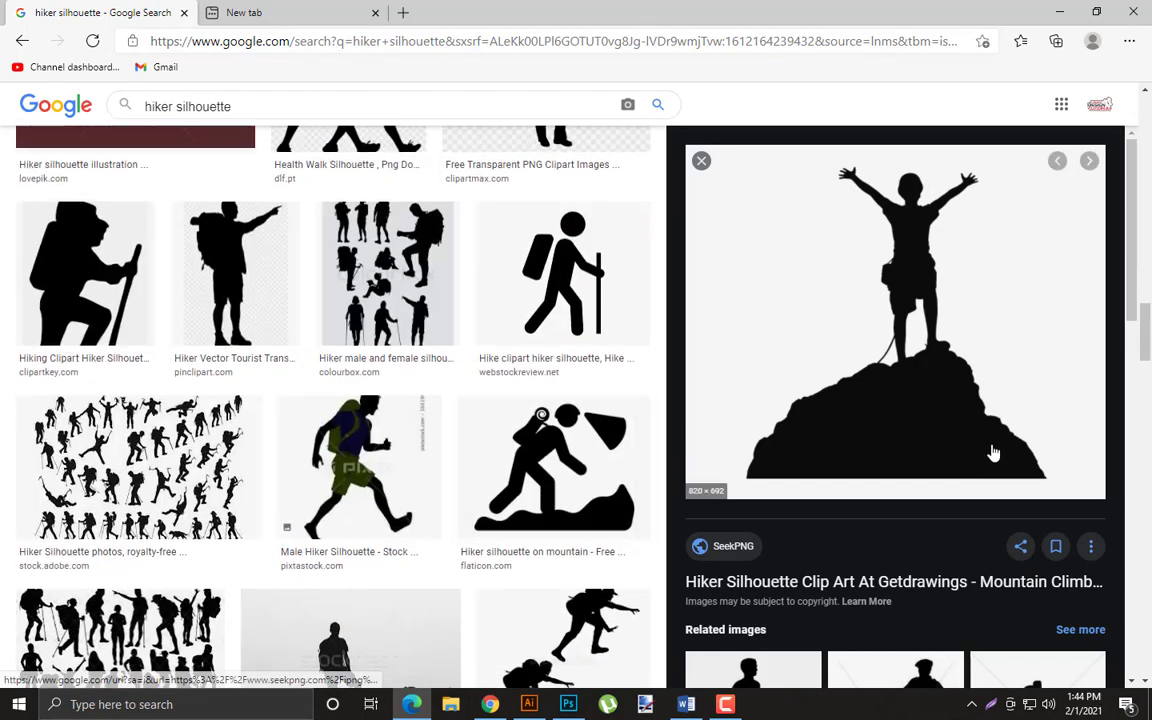
right_click(906, 387)
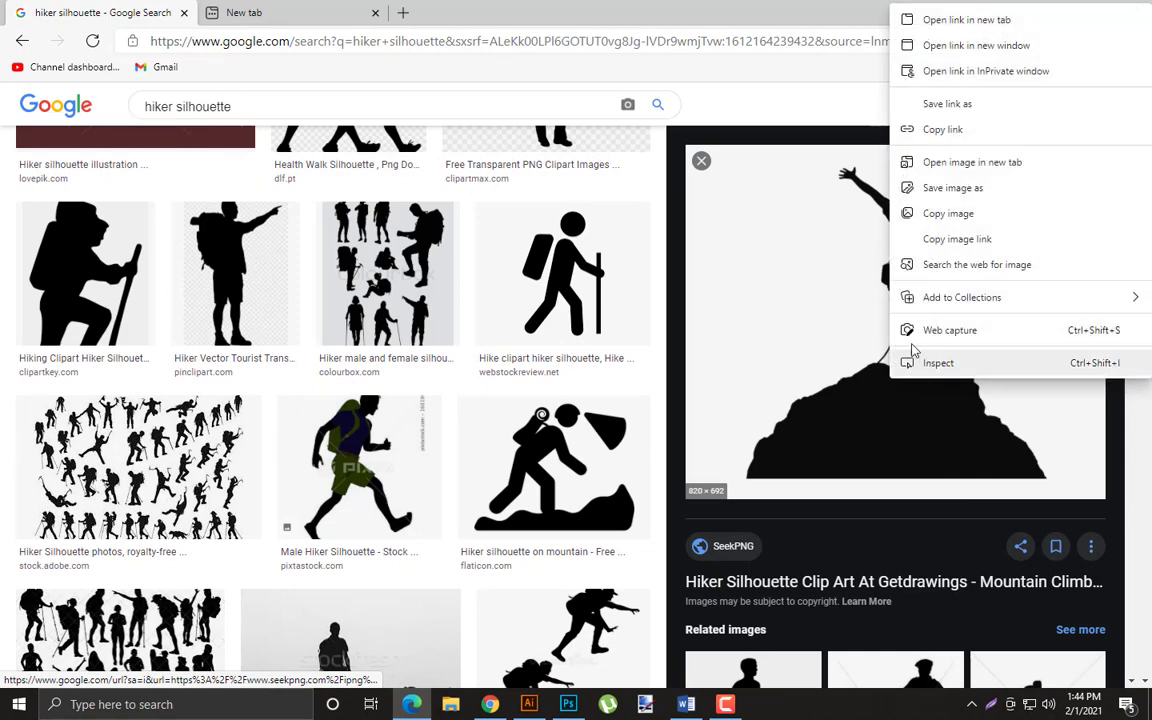
click(960, 214)
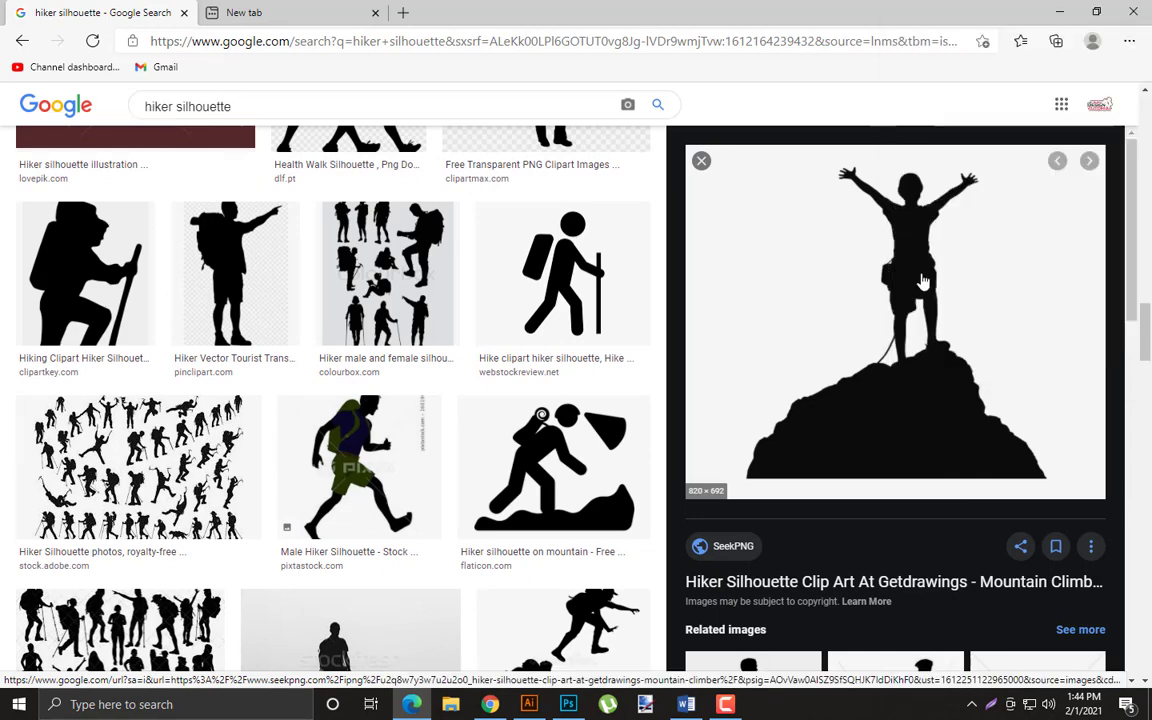
Switch back to Illustrator, paste the hiker image and position it on the empty canvas beside the artboard
click(529, 704)
drag(388, 473, 289, 443)
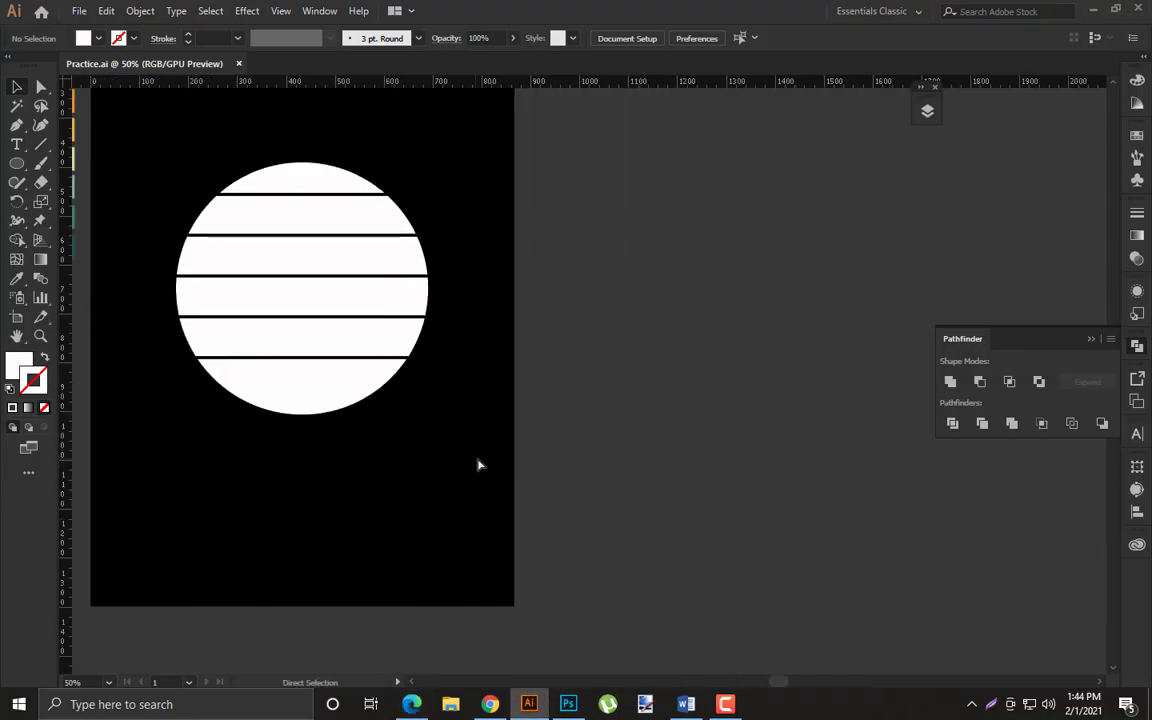
key(ctrl+v)
drag(597, 458, 571, 458)
drag(612, 462, 681, 462)
drag(675, 466, 620, 458)
Image-trace the hiker picture in Black and White mode with Ignore White enabled and expand the tracing into vector shapes
click(1137, 490)
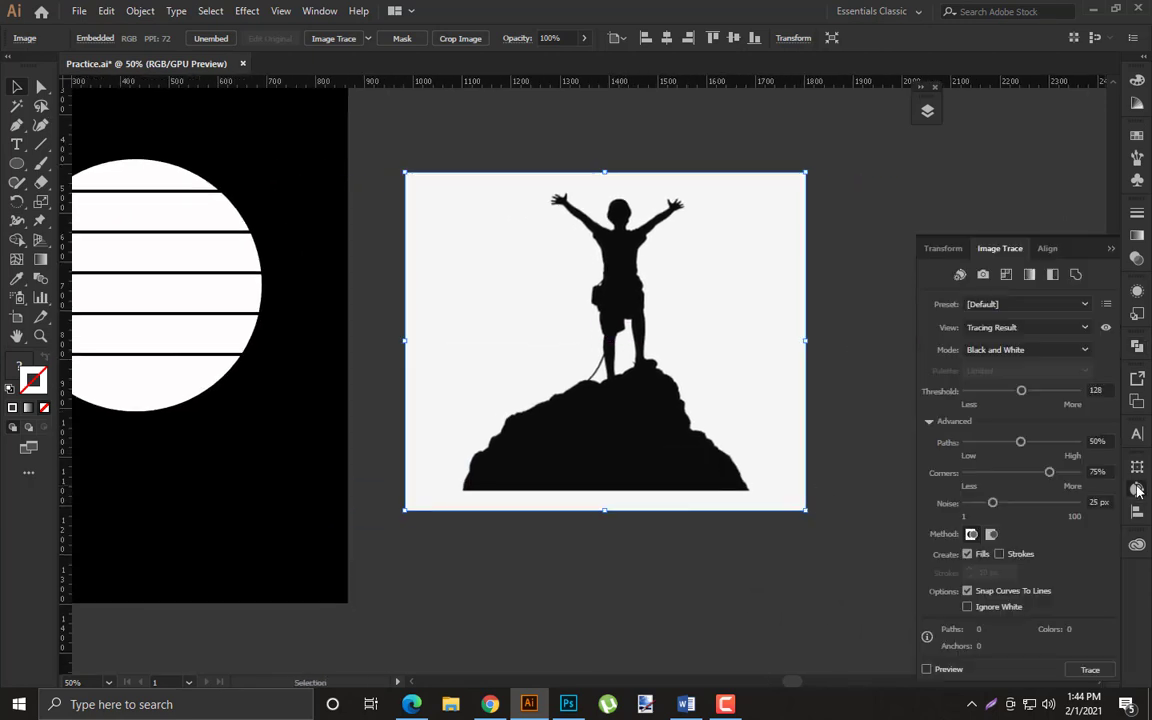
click(967, 607)
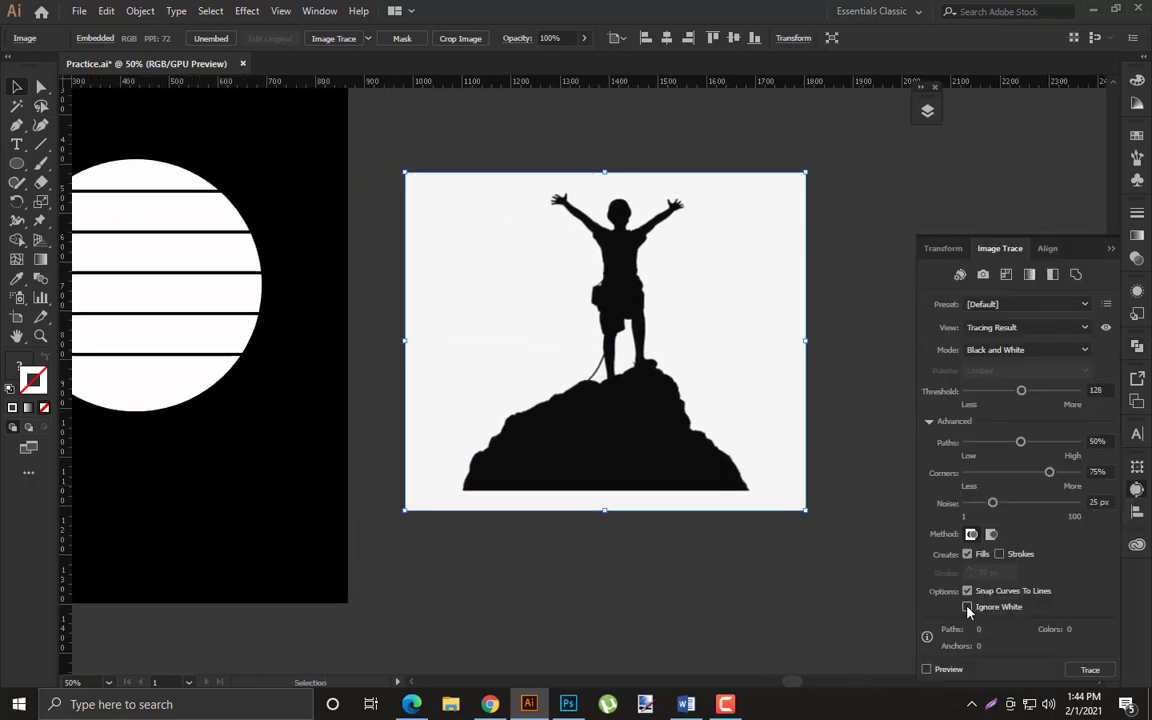
click(926, 669)
click(381, 38)
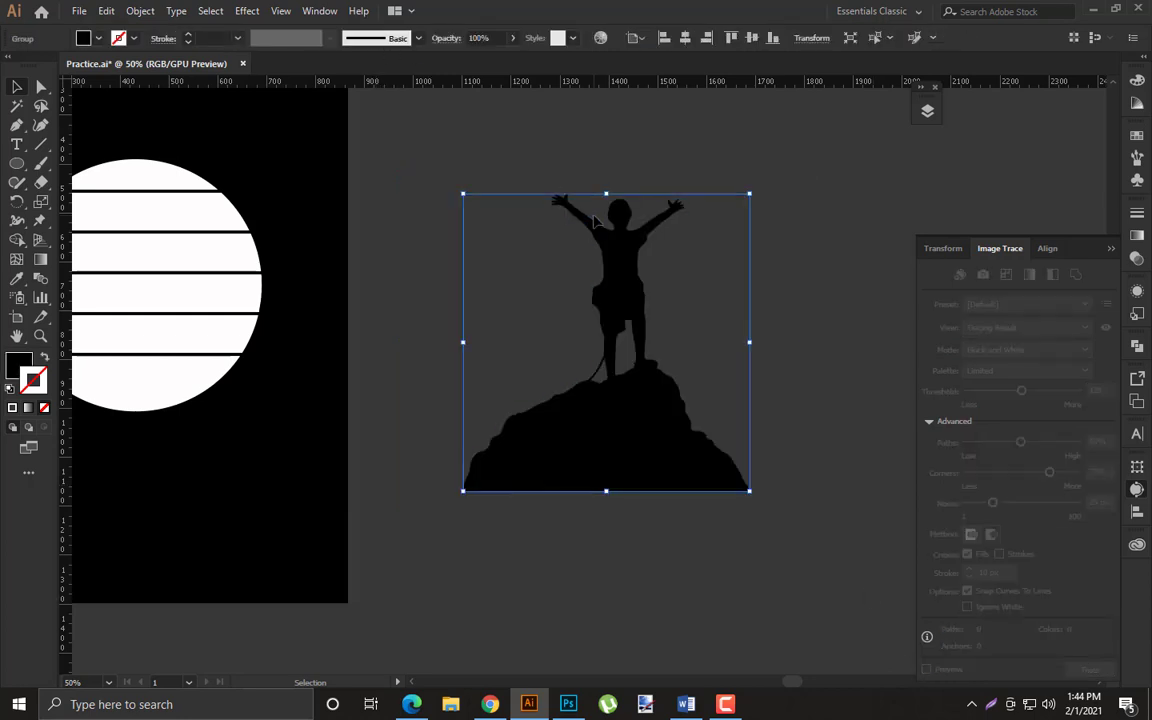
Place a duplicate of the traced hiker over the striped circle and scale it to nearly the circle's width
scroll(607, 319, left, 5)
mouse_move(828, 467)
mouse_down()
mouse_move(440, 442)
mouse_move(386, 417)
mouse_move(377, 453)
mouse_move(355, 407)
mouse_up()
drag(399, 369, 386, 397)
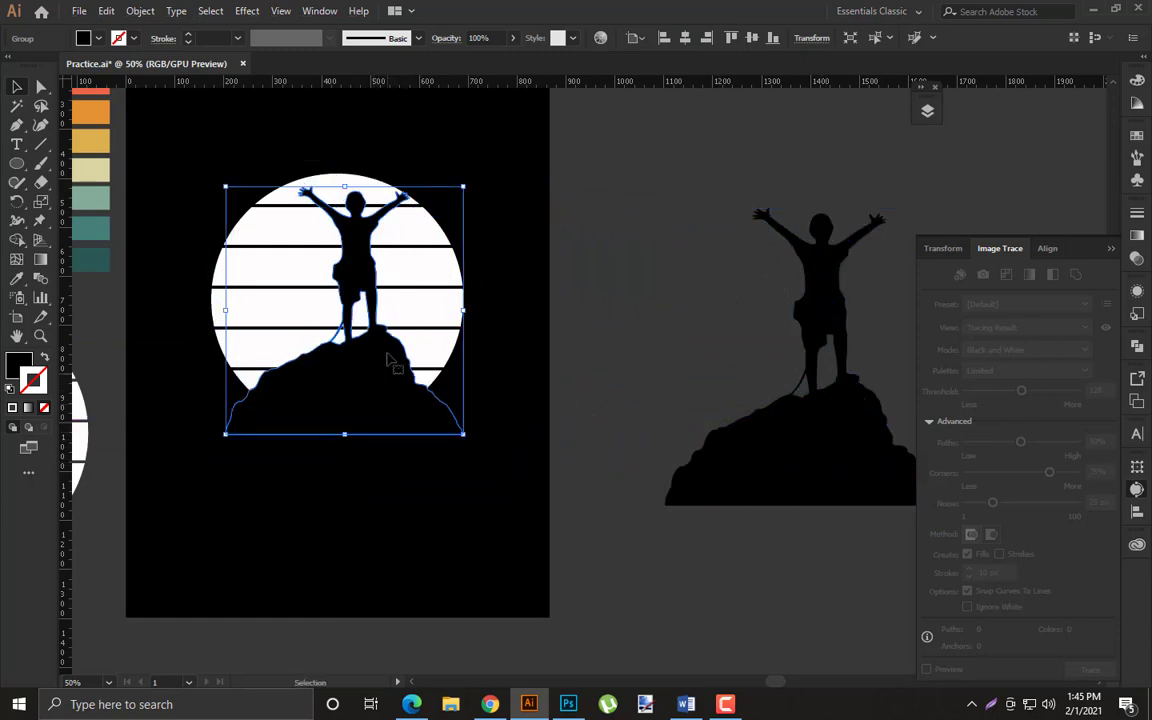
Scale the hiker copy down further and position it so the rock covers the lower edge of the striped circle
drag(344, 186, 344, 247)
drag(359, 415, 393, 423)
click(638, 398)
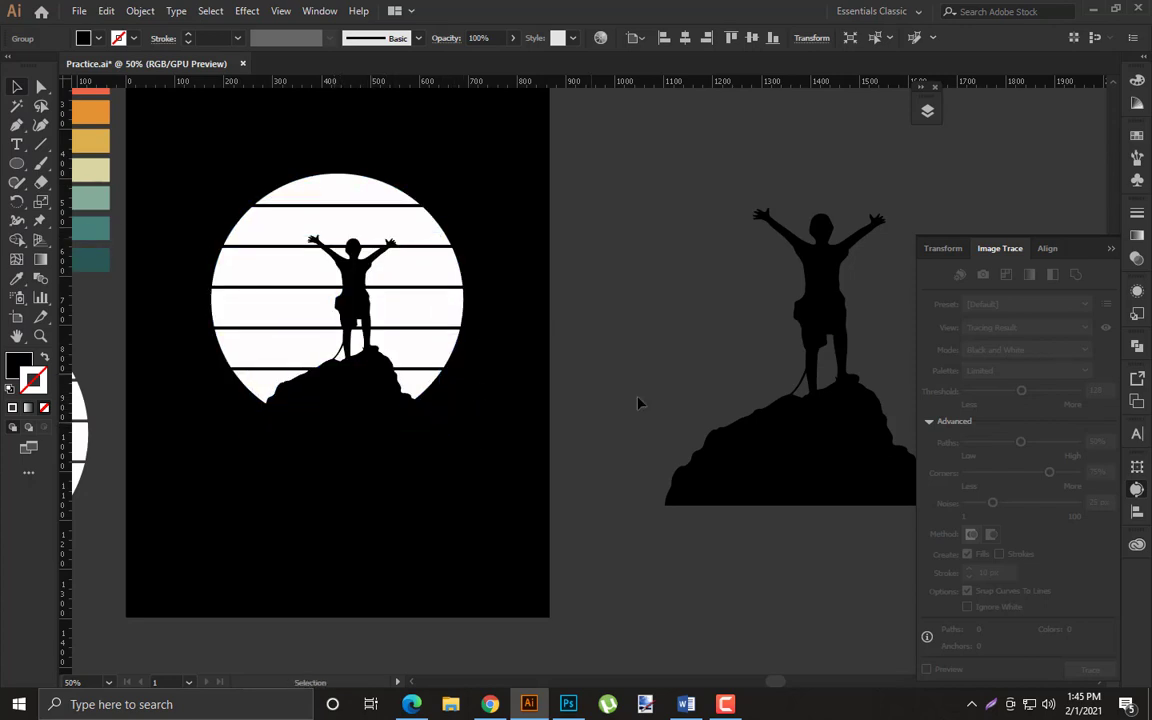
Duplicate the traced hiker on the empty canvas and place the copy above the original
drag(800, 440, 665, 318)
drag(736, 363, 694, 479)
drag(659, 397, 632, 261)
drag(629, 343, 511, 452)
drag(551, 441, 653, 345)
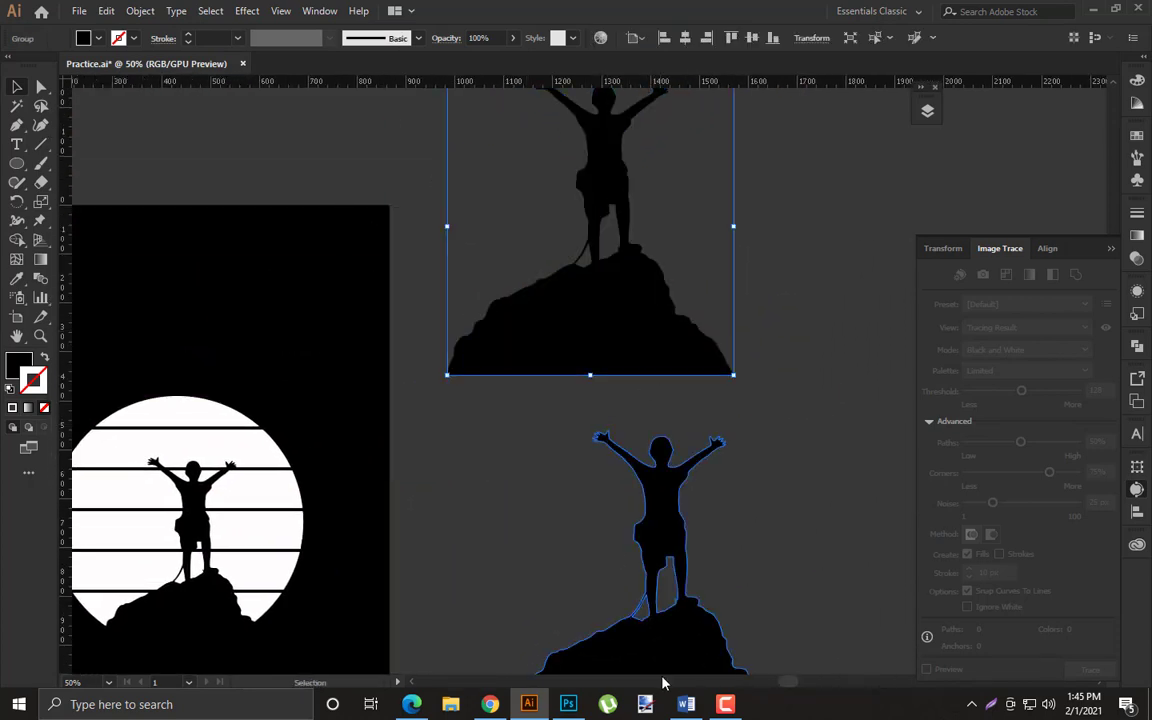
scroll(570, 398, up, 1)
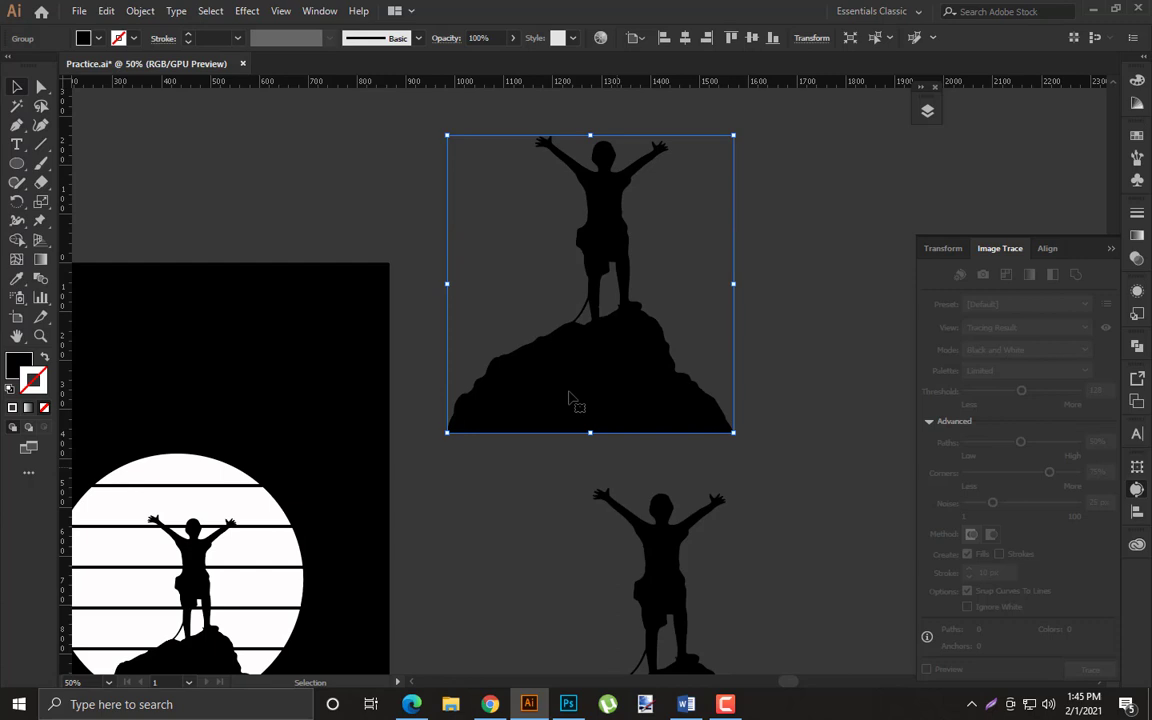
Erase the person from the upper hiker copy with the Eraser tool, keeping only the rock
click(41, 182)
mouse_move(535, 138)
mouse_down()
mouse_move(621, 150)
mouse_move(594, 158)
mouse_move(646, 158)
mouse_move(545, 159)
mouse_move(660, 170)
mouse_move(576, 185)
mouse_move(588, 245)
mouse_up()
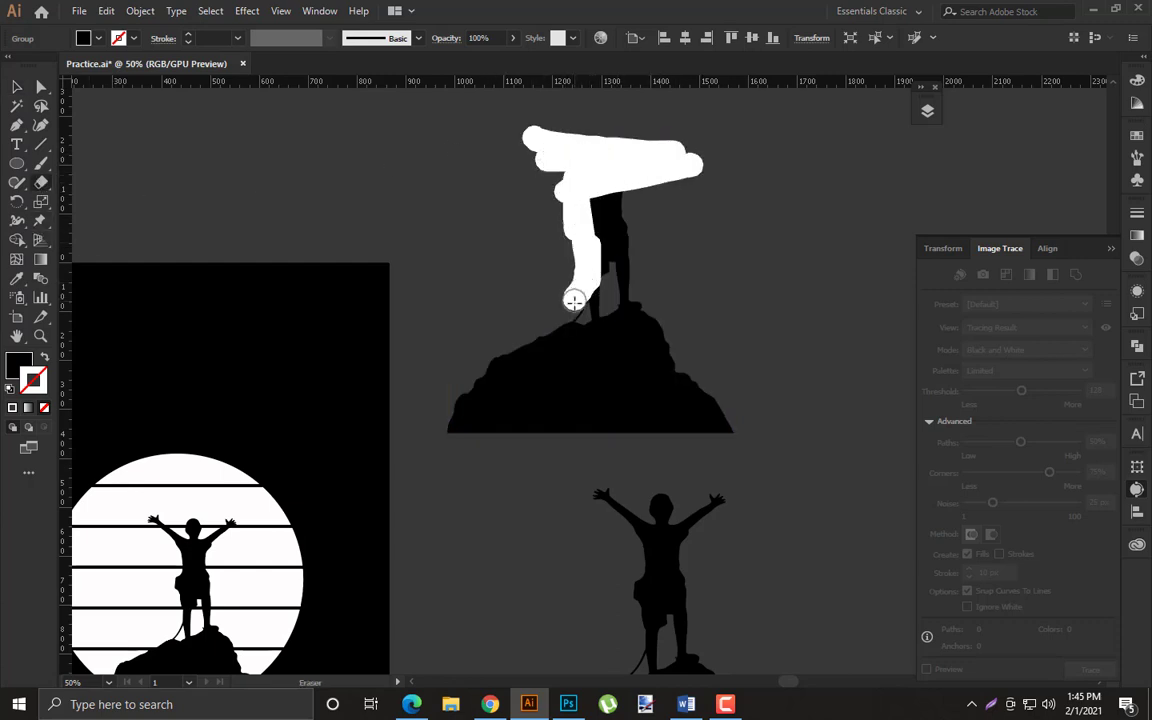
mouse_move(576, 308)
mouse_down()
mouse_move(663, 295)
mouse_move(584, 271)
mouse_move(622, 195)
mouse_move(614, 234)
mouse_move(598, 245)
mouse_move(616, 240)
mouse_move(655, 261)
mouse_move(615, 241)
mouse_move(651, 254)
mouse_up()
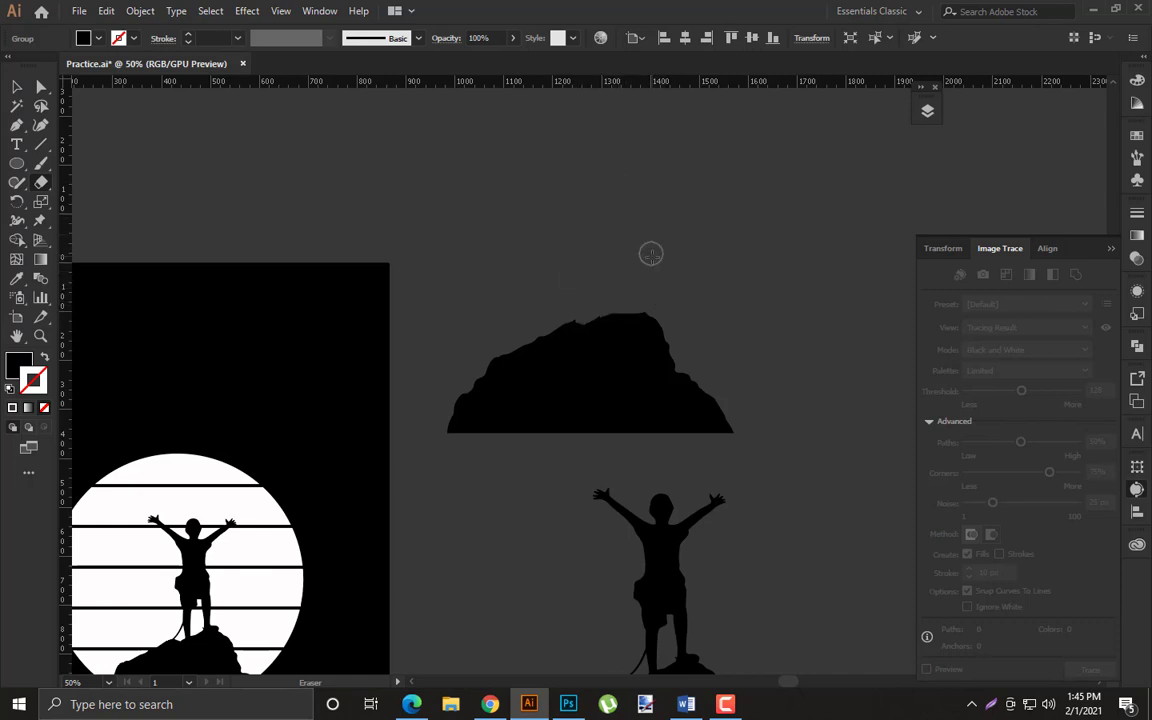
click(667, 346)
Move the rock over the lower part of the striped circle on the artboard and enlarge it slightly
key(space)
drag(612, 401, 378, 560)
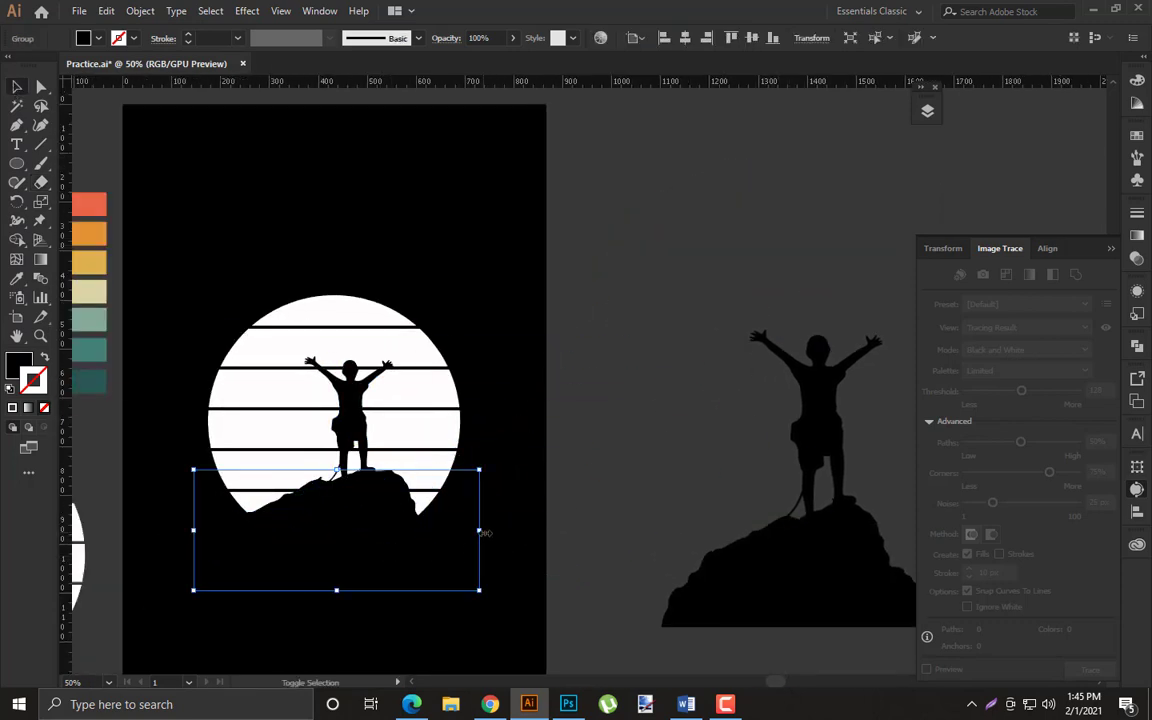
drag(484, 533, 521, 534)
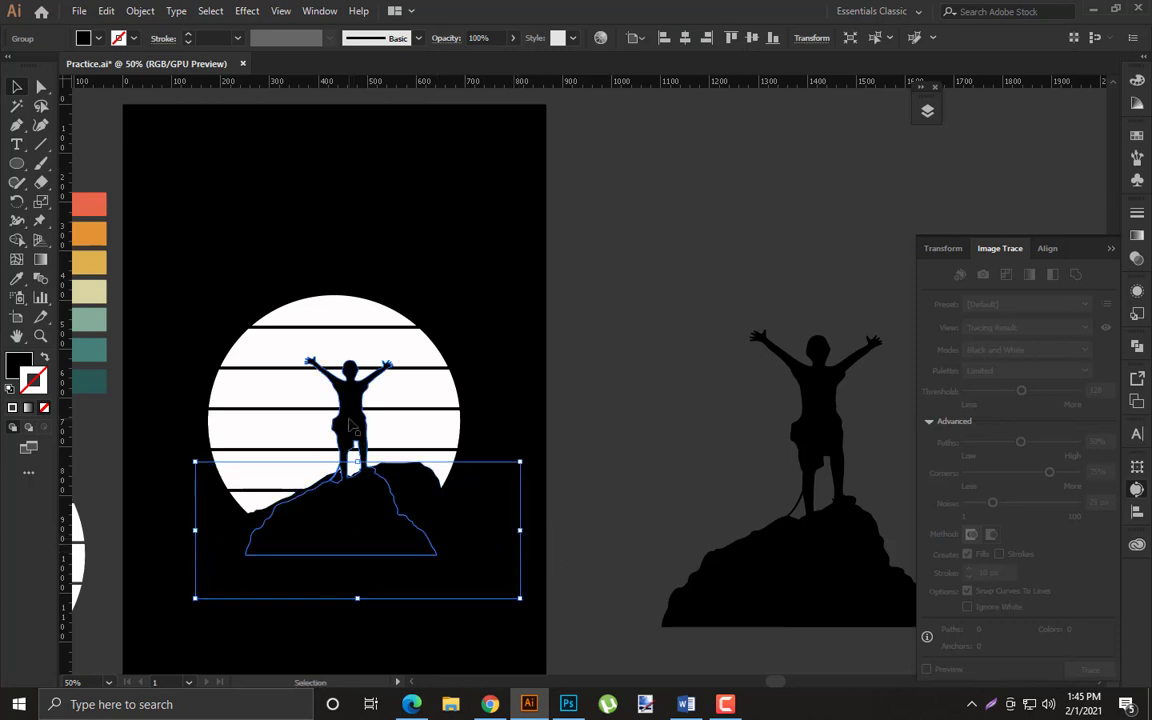
Move the hiker on the artboard up slightly so the feet rest on top of the enlarged rock
drag(349, 419, 349, 404)
click(573, 426)
drag(446, 560, 443, 566)
click(532, 438)
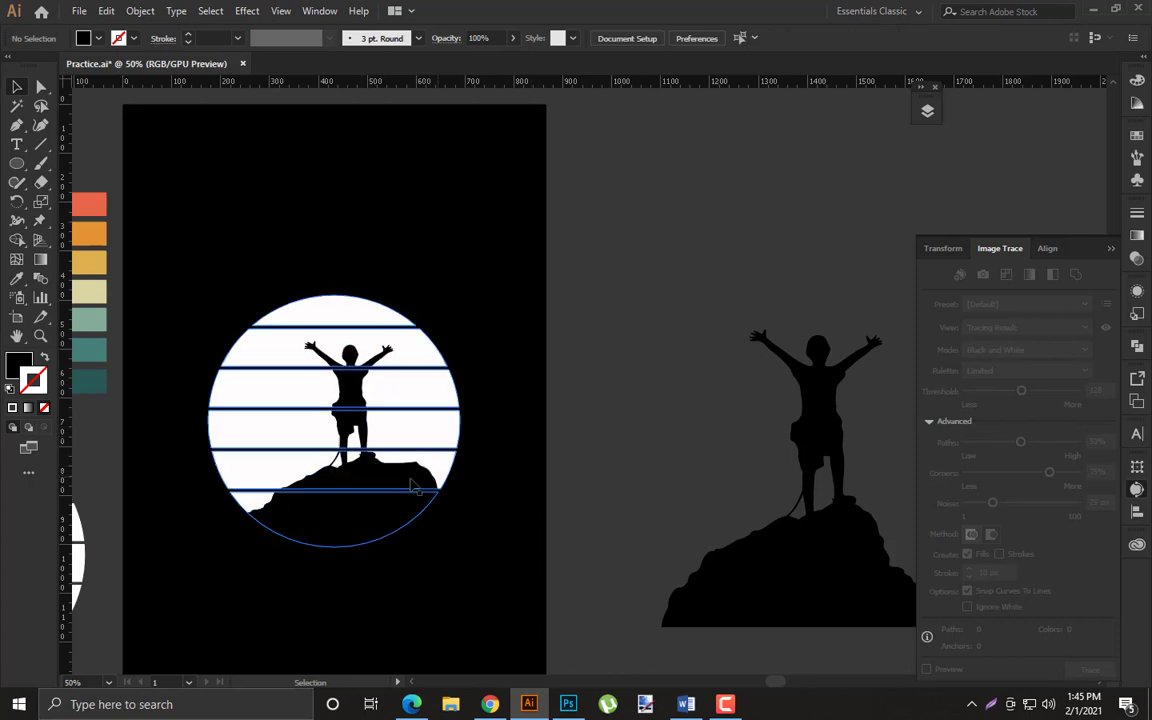
Unite the hiker and the added rock on the artboard into one silhouette with Pathfinder
click(375, 480)
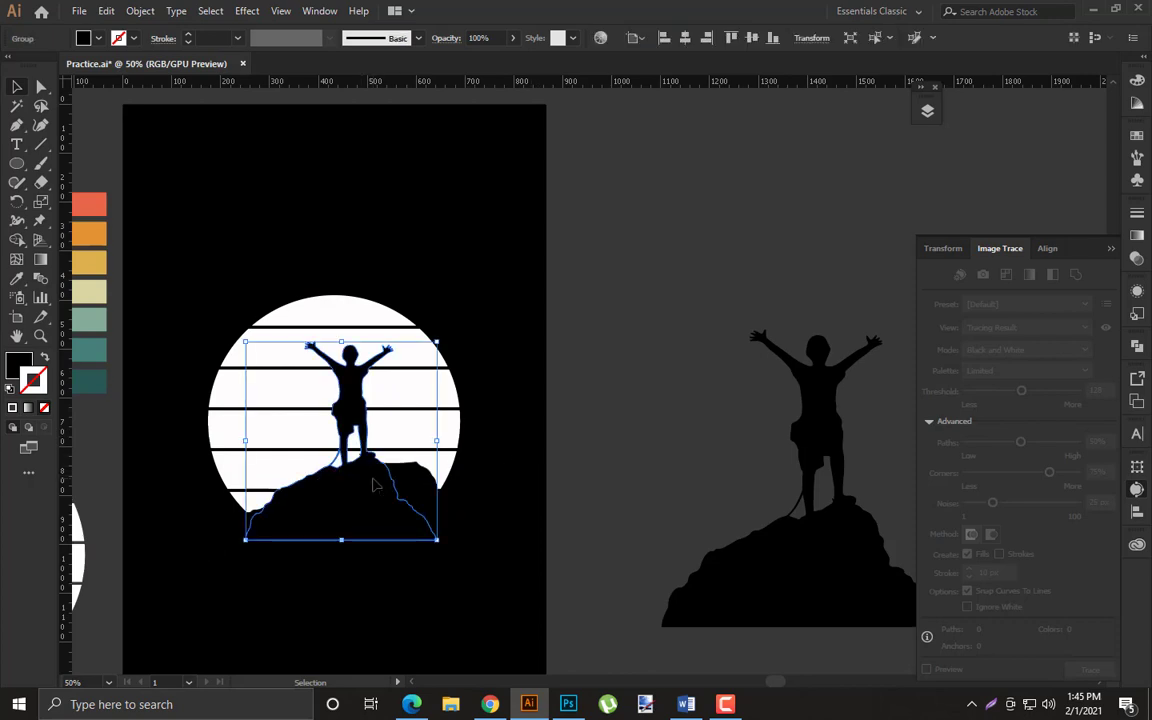
shift+click(416, 572)
drag(473, 527, 532, 448)
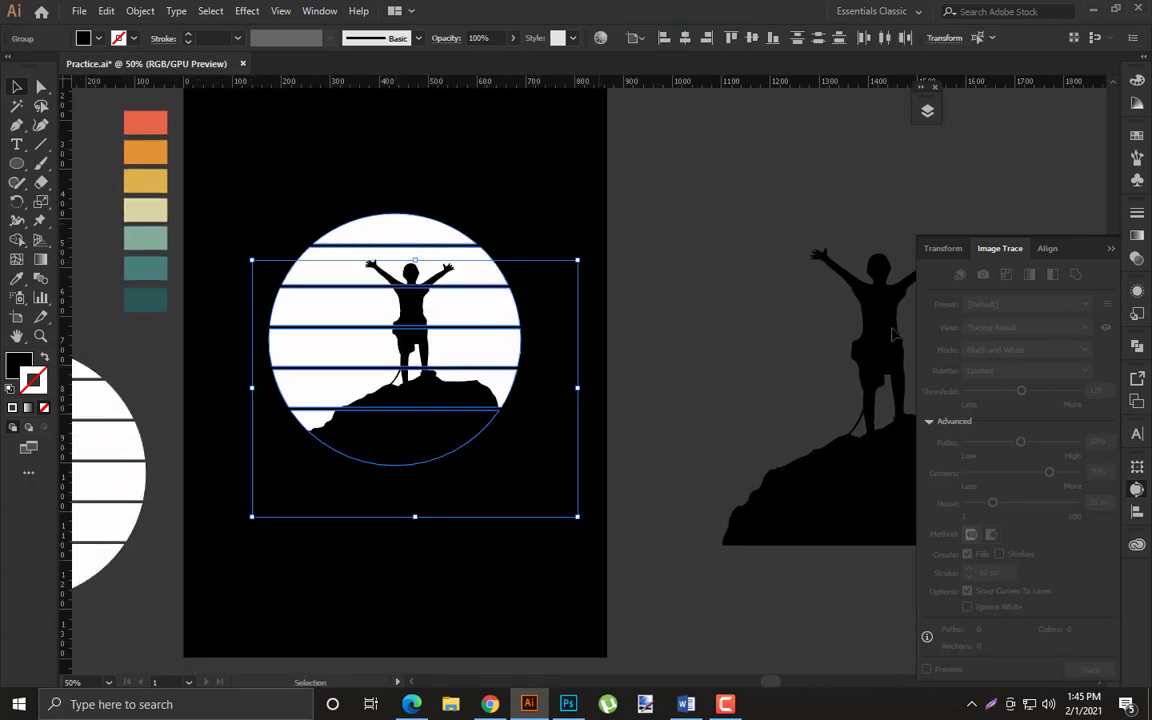
click(1136, 346)
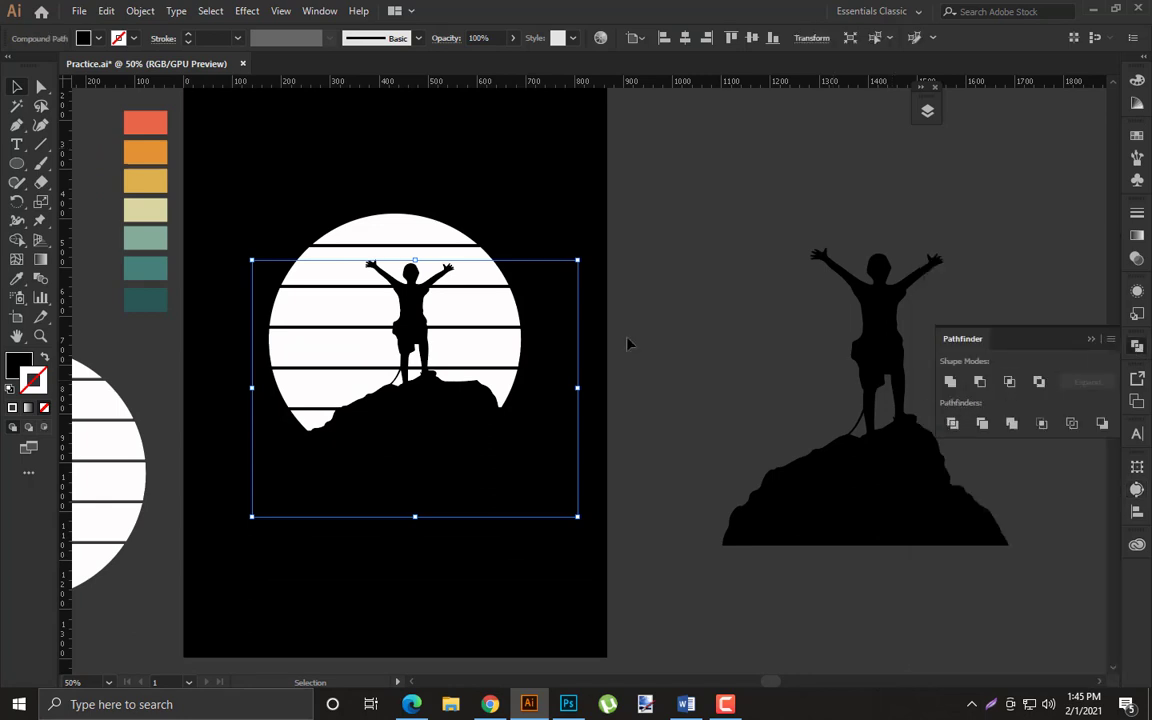
click(375, 192)
Centre the silhouette horizontally with the striped circle, move it up slightly and enlarge it a little
drag(518, 466, 225, 146)
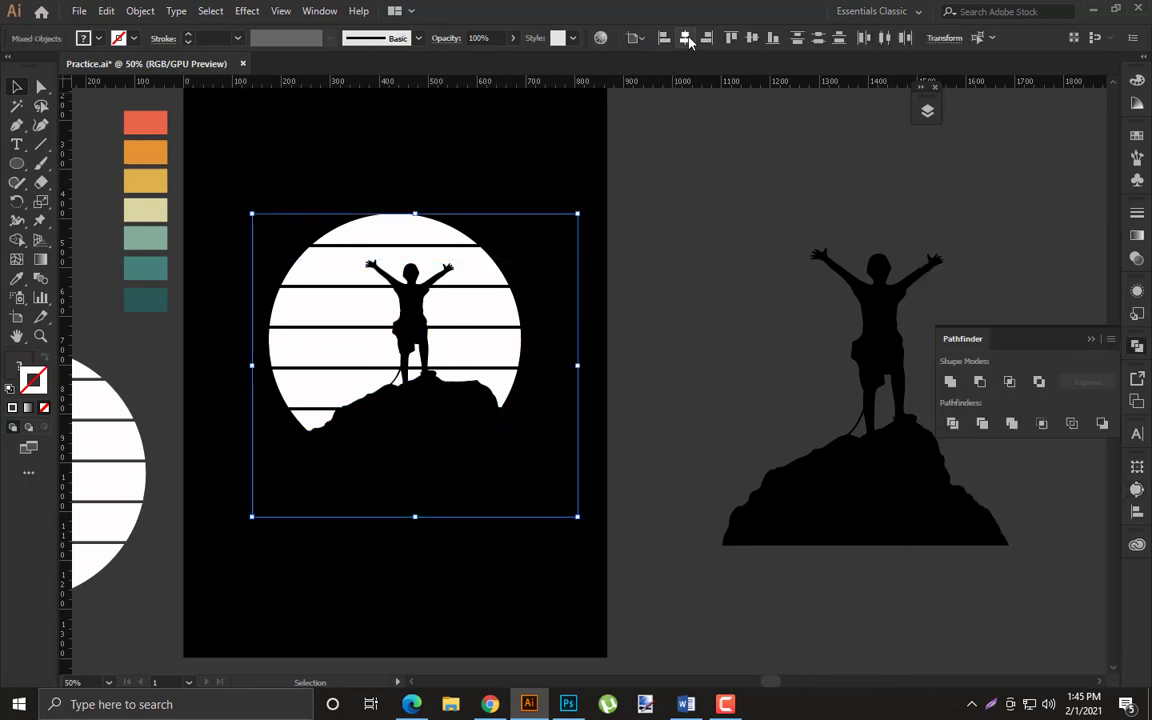
click(686, 38)
click(505, 178)
drag(450, 490, 451, 482)
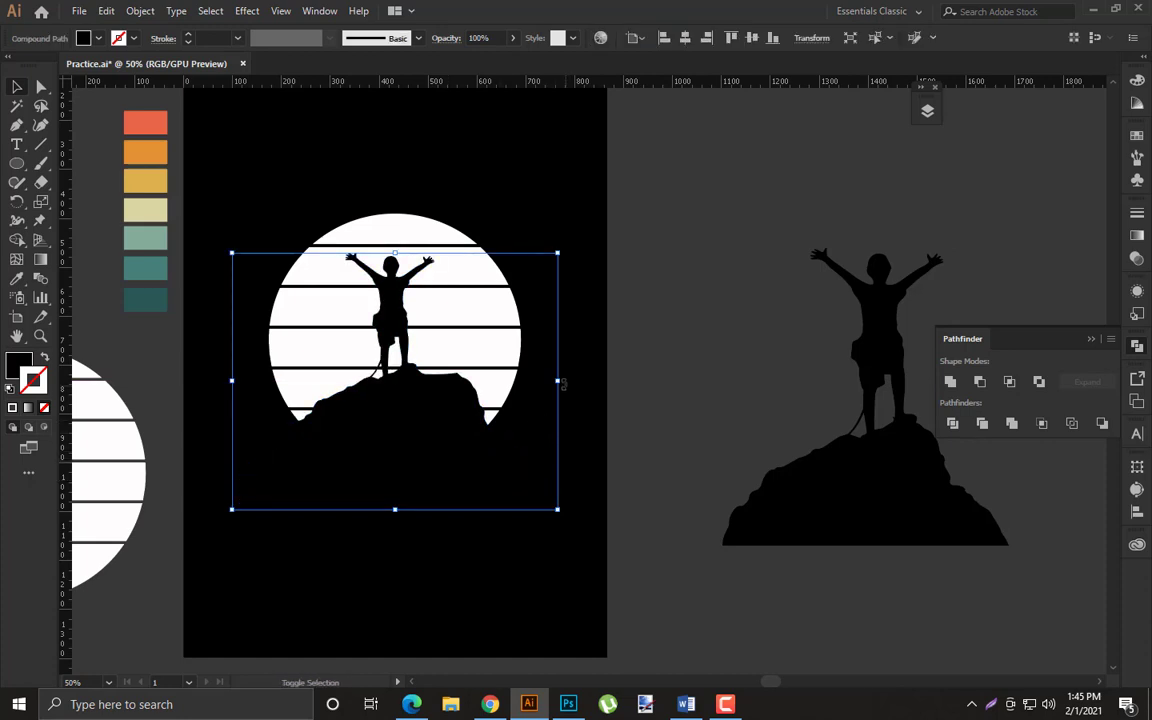
drag(563, 384, 571, 388)
Centre the enlarged silhouette and circle horizontally again, and shift the silhouette sideways toward the circle's right half by about 15 px
drag(340, 200, 539, 494)
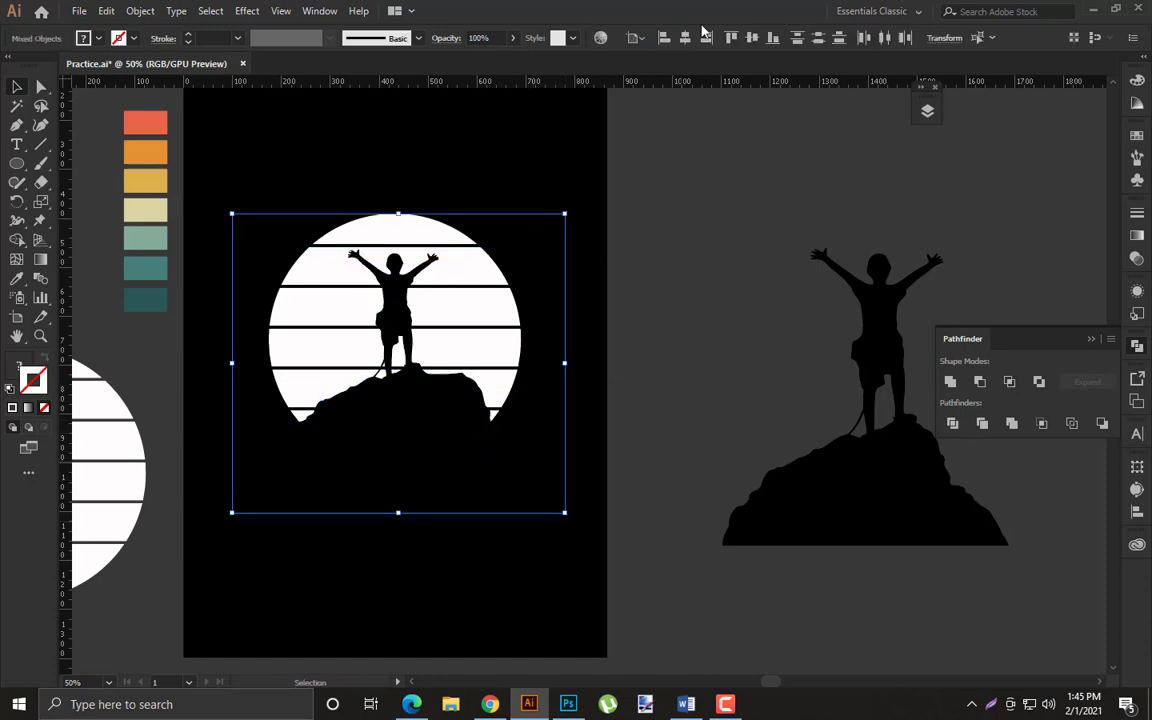
click(686, 38)
click(501, 128)
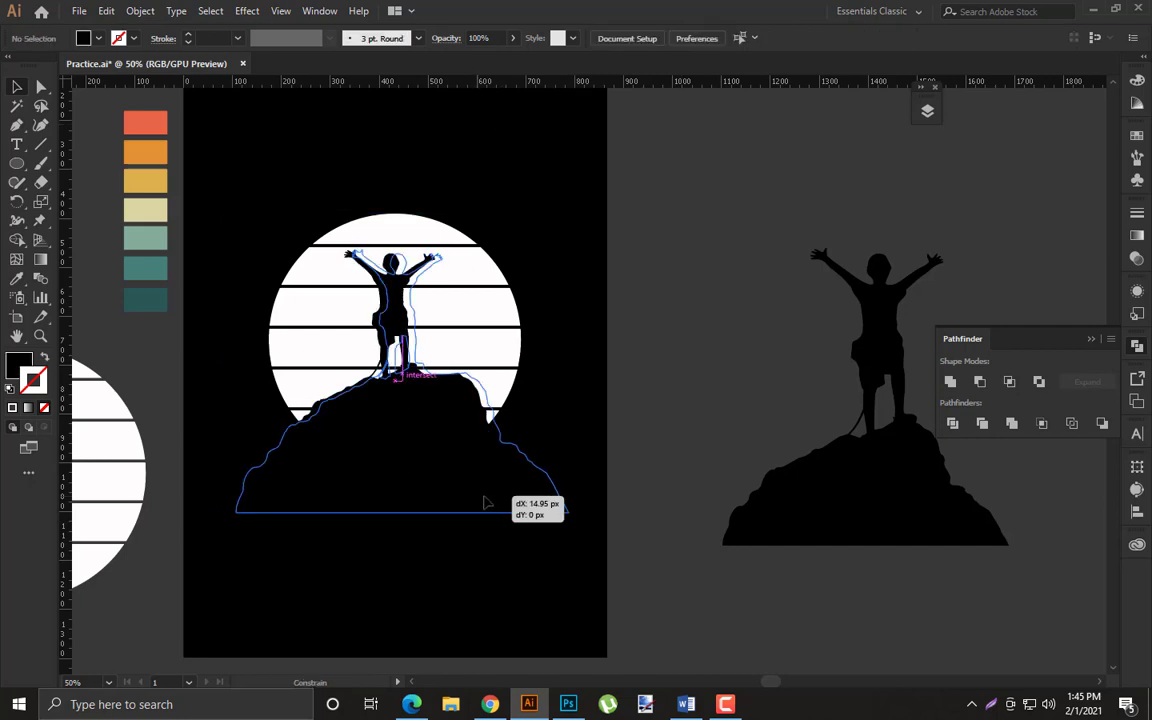
click(477, 478)
click(499, 198)
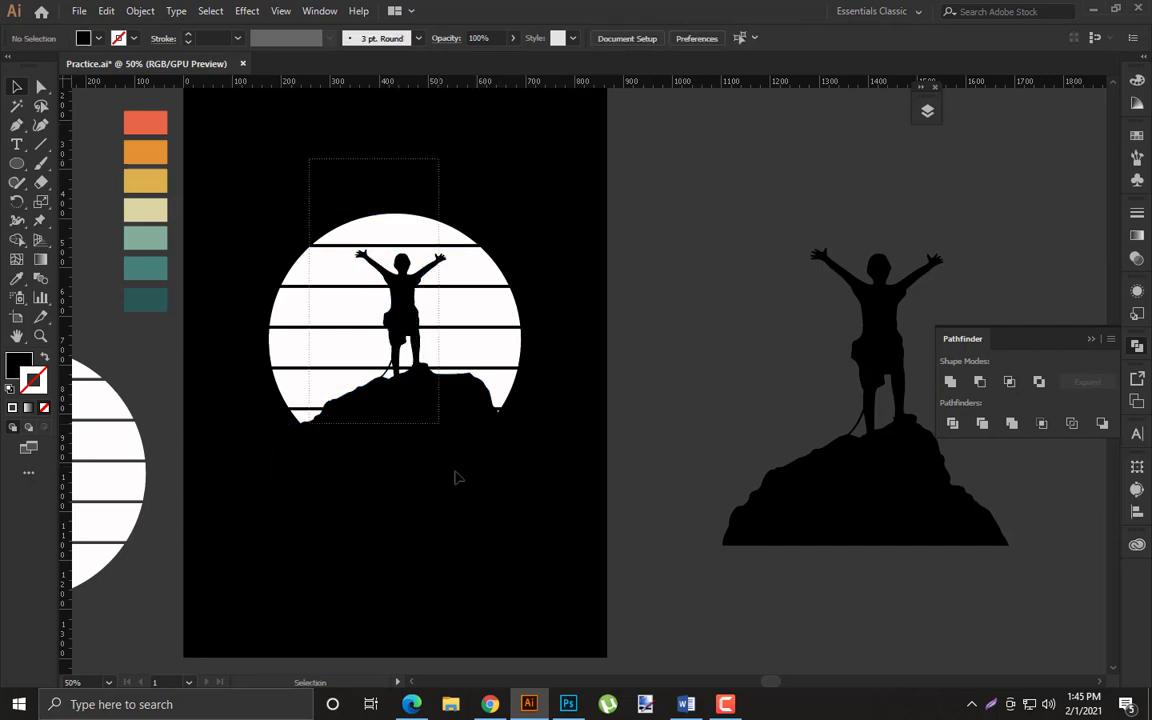
Subtract the silhouette from the striped circle as a compound shape with Minus Front and expand its appearance
drag(455, 478, 457, 480)
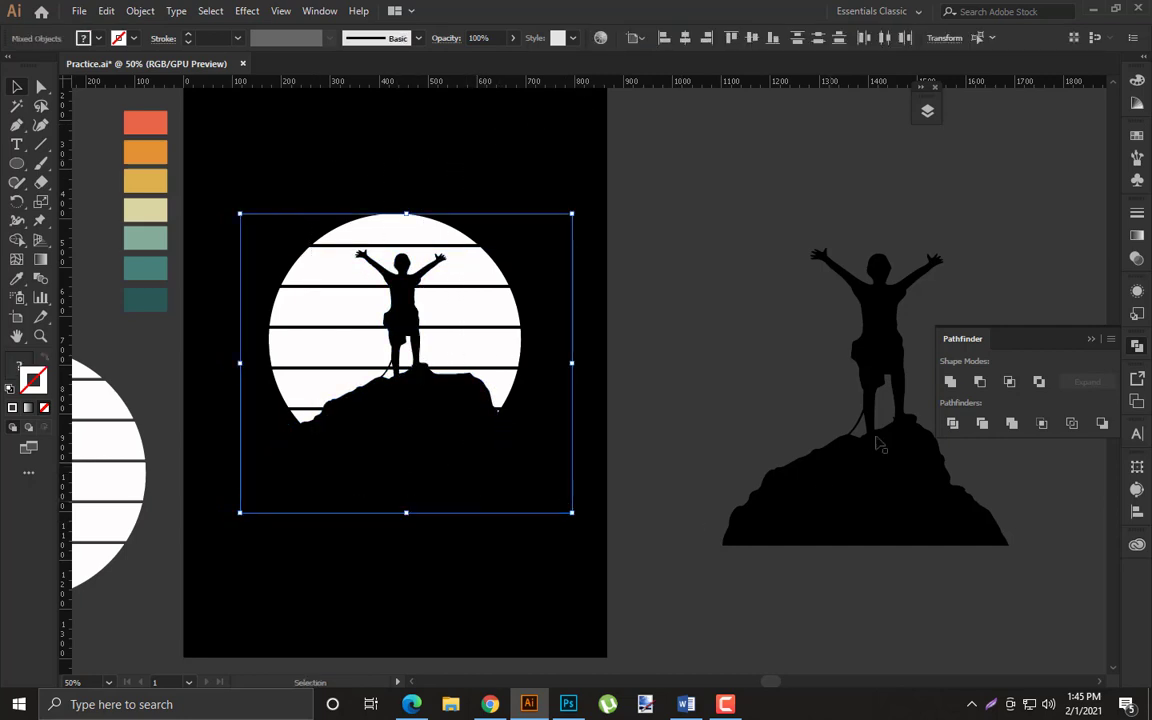
alt+click(978, 388)
click(140, 10)
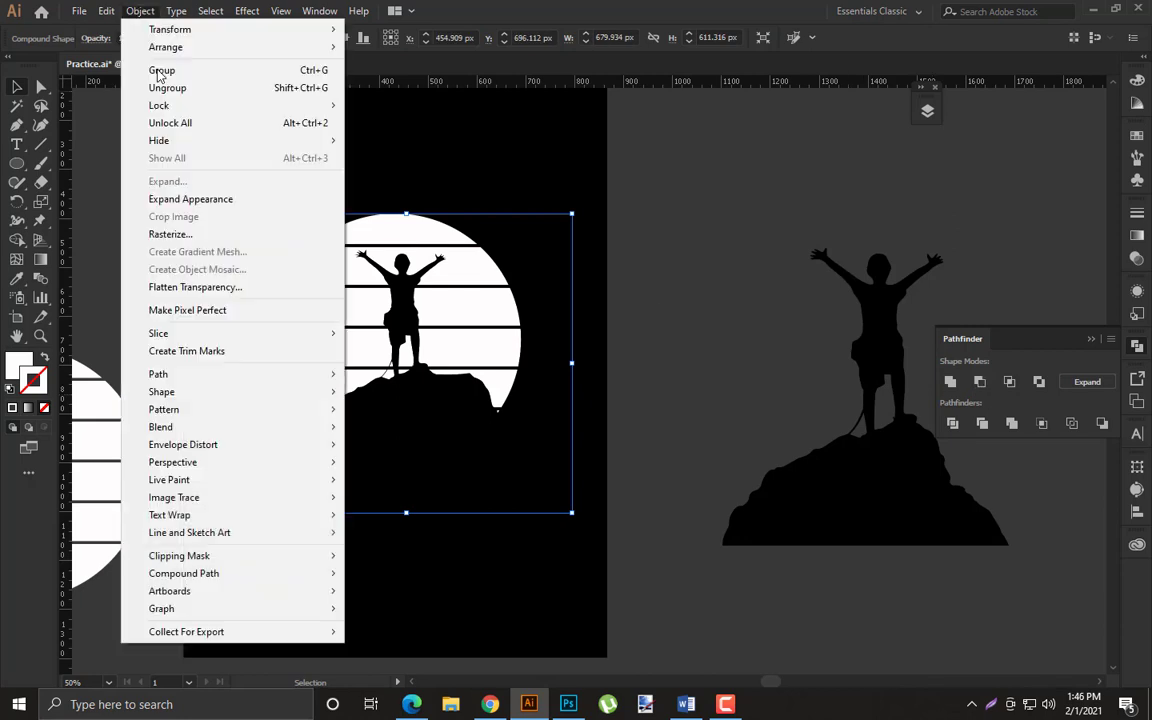
click(210, 195)
Ungroup the cut-out striped circle into separate stripe pieces and deselect them
click(467, 297)
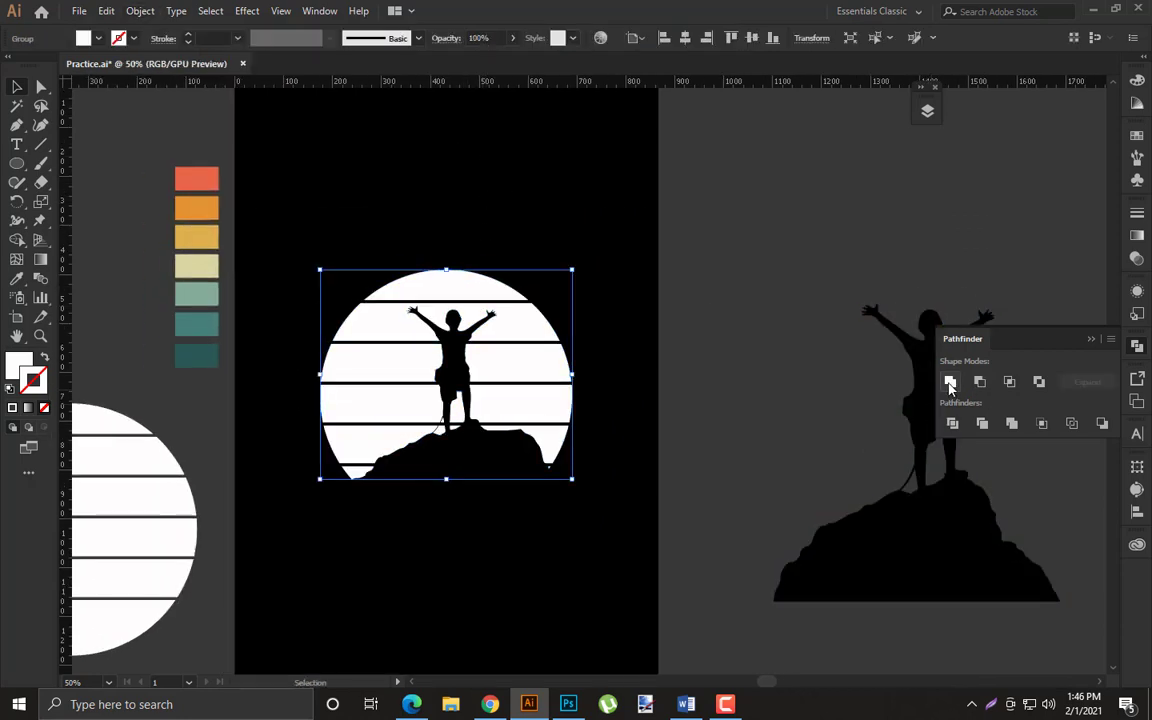
right_click(467, 284)
click(512, 415)
click(514, 237)
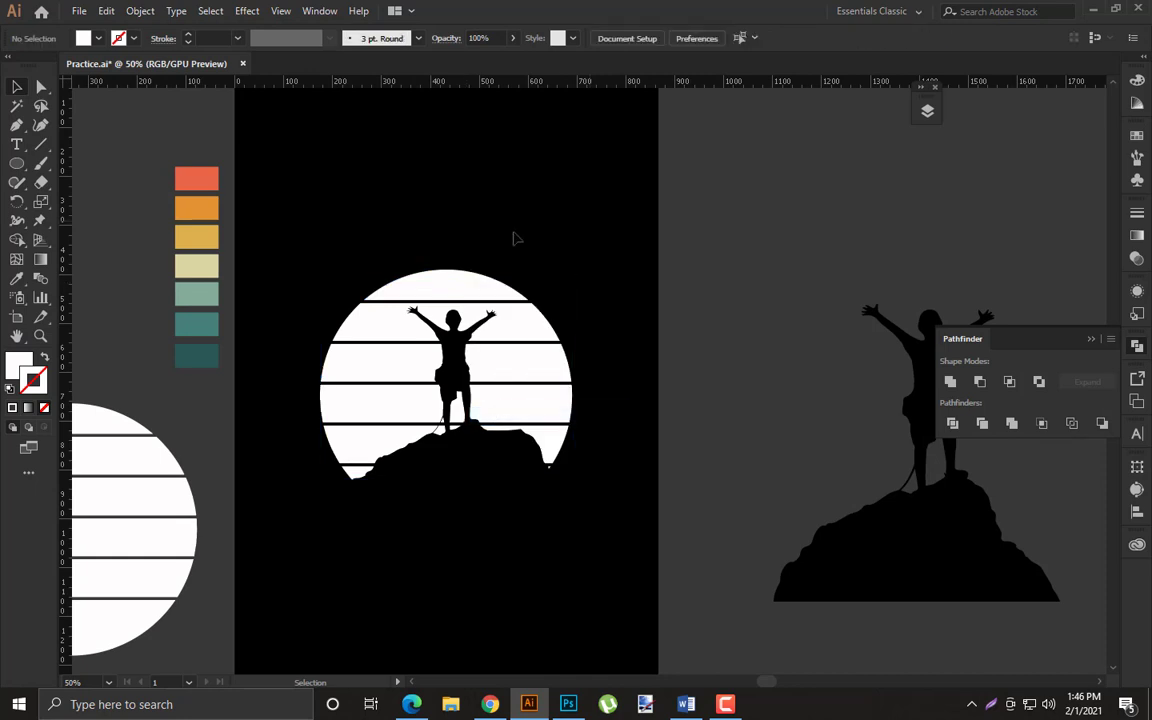
Fill the topmost stripe of the sun with the red-orange swatch colour using the Eyedropper
scroll(514, 237, left, 1)
click(502, 295)
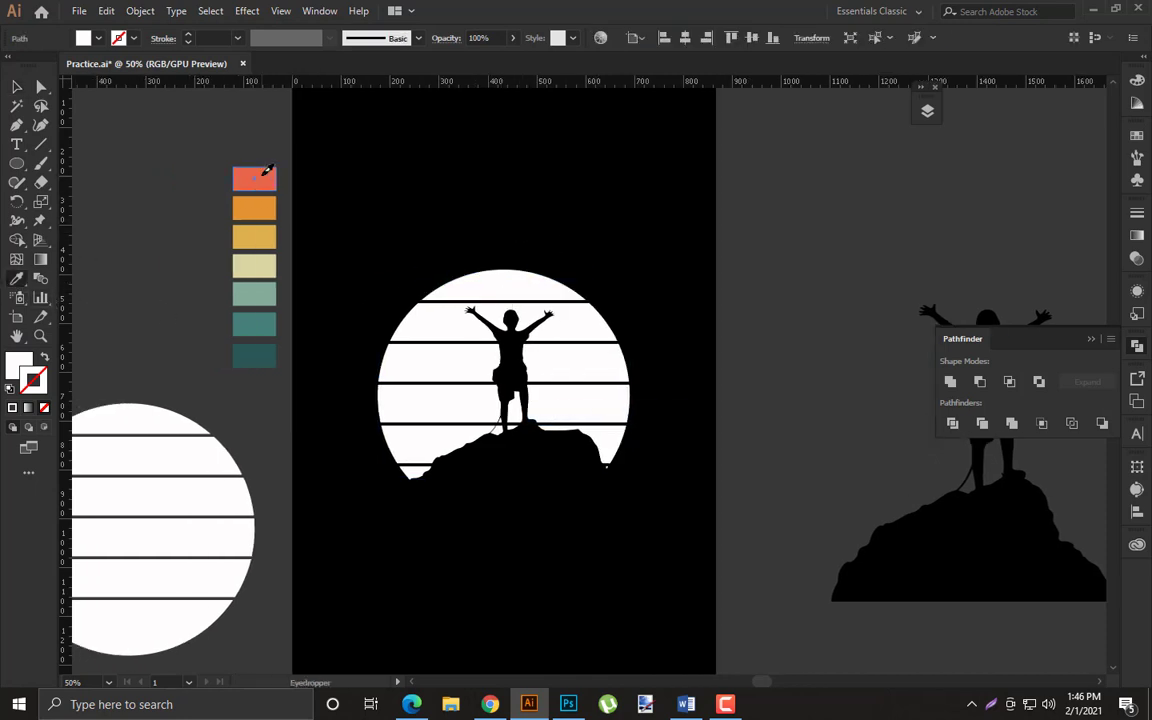
click(265, 176)
key(v)
Group the pieces of the second stripe and fill them with the orange swatch colour
click(369, 290)
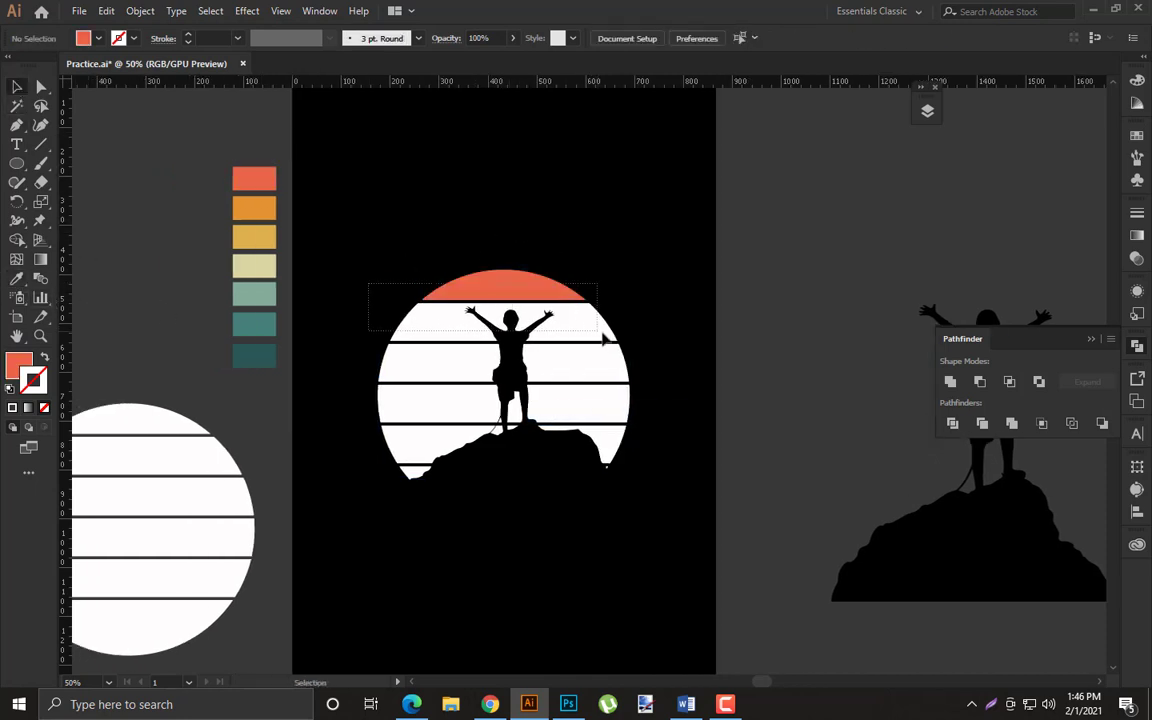
drag(603, 341, 597, 329)
key(ctrl+g)
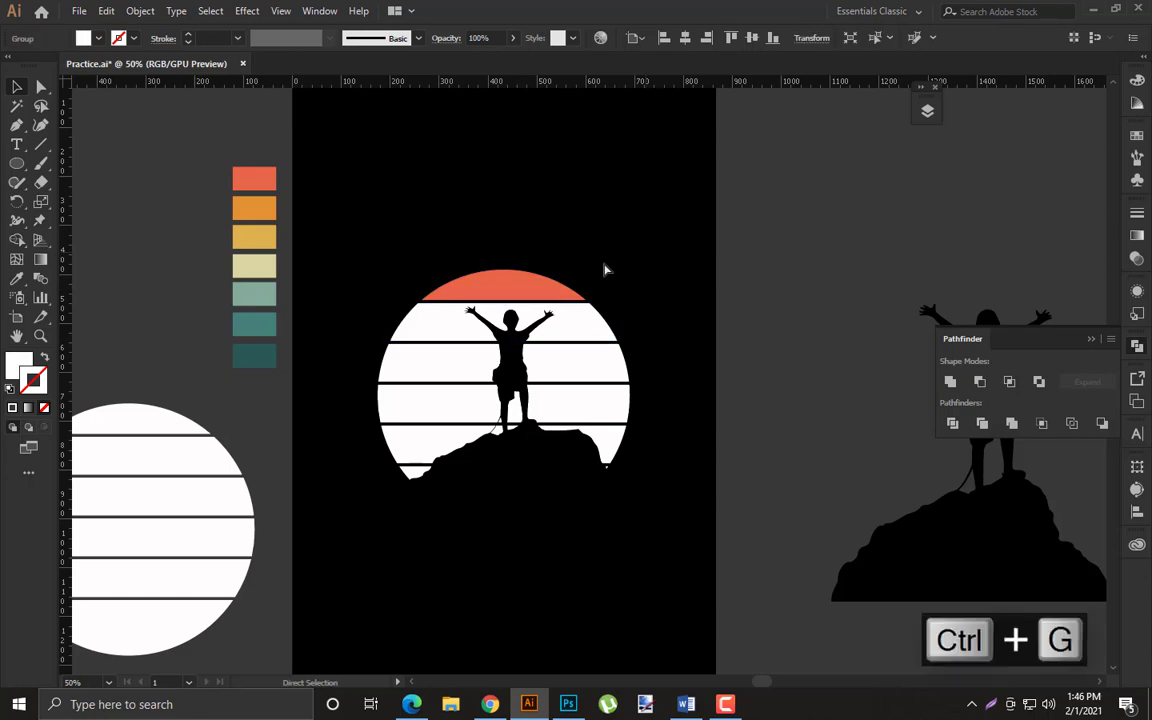
key(v)
click(22, 283)
click(254, 207)
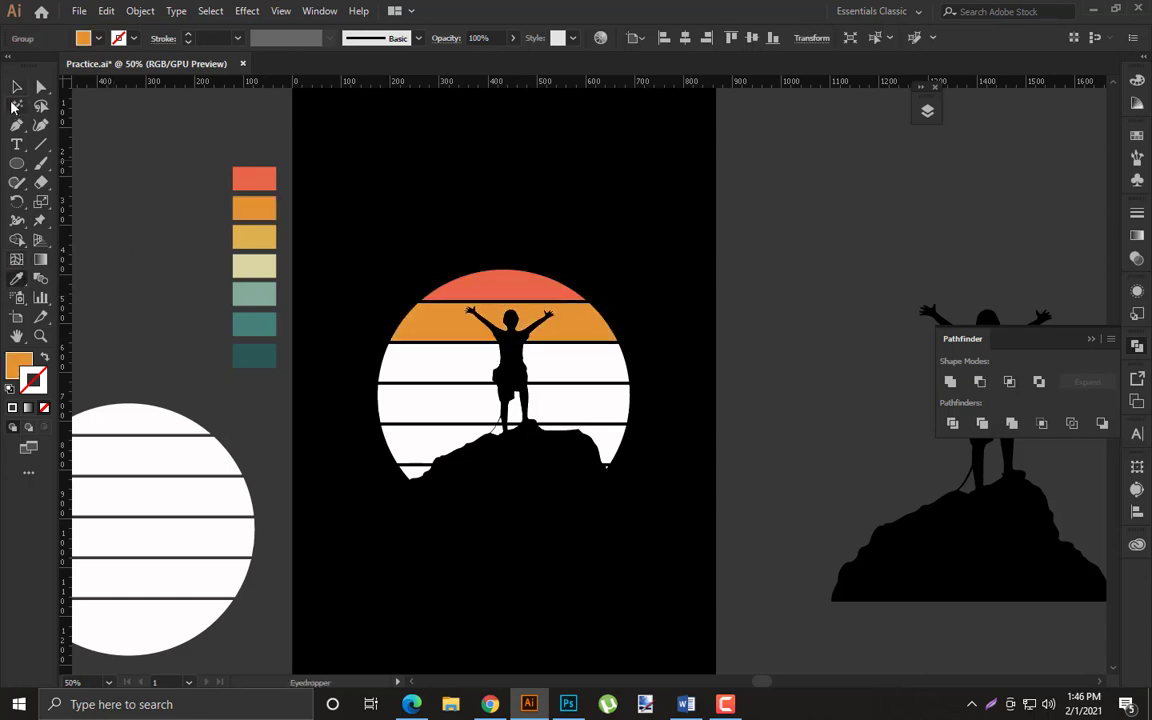
key(v)
Fill both pieces of the third stripe with the golden-yellow swatch colour
click(366, 323)
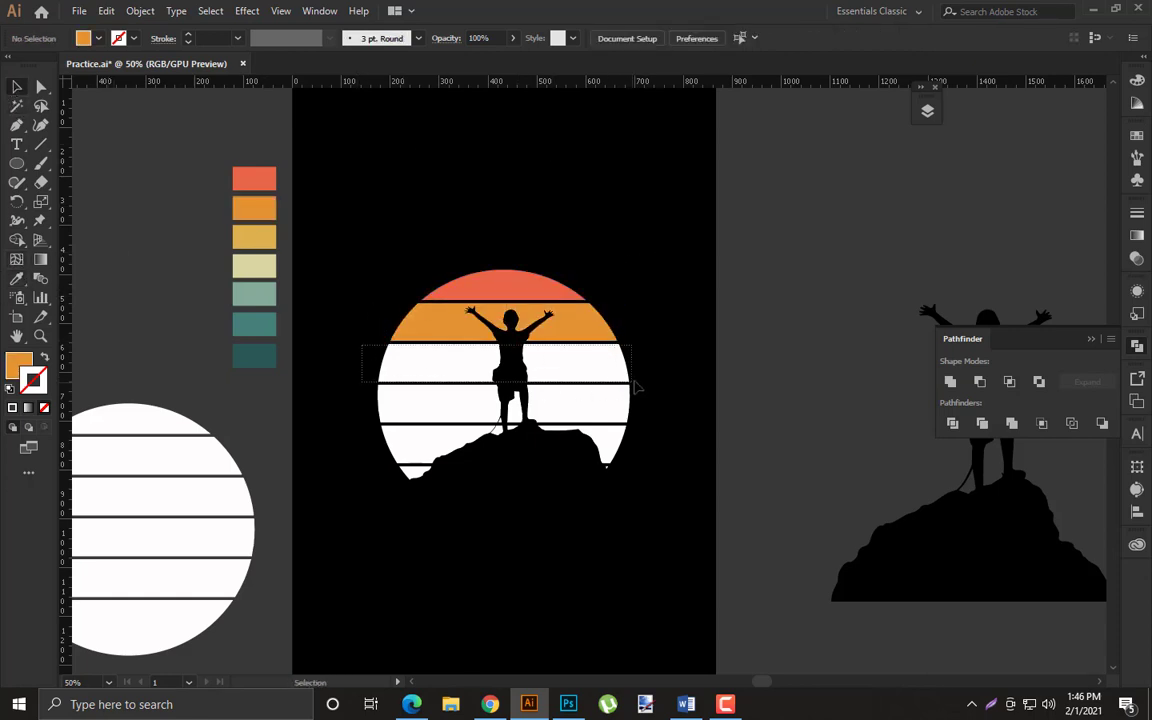
drag(636, 387, 636, 388)
click(17, 278)
click(268, 236)
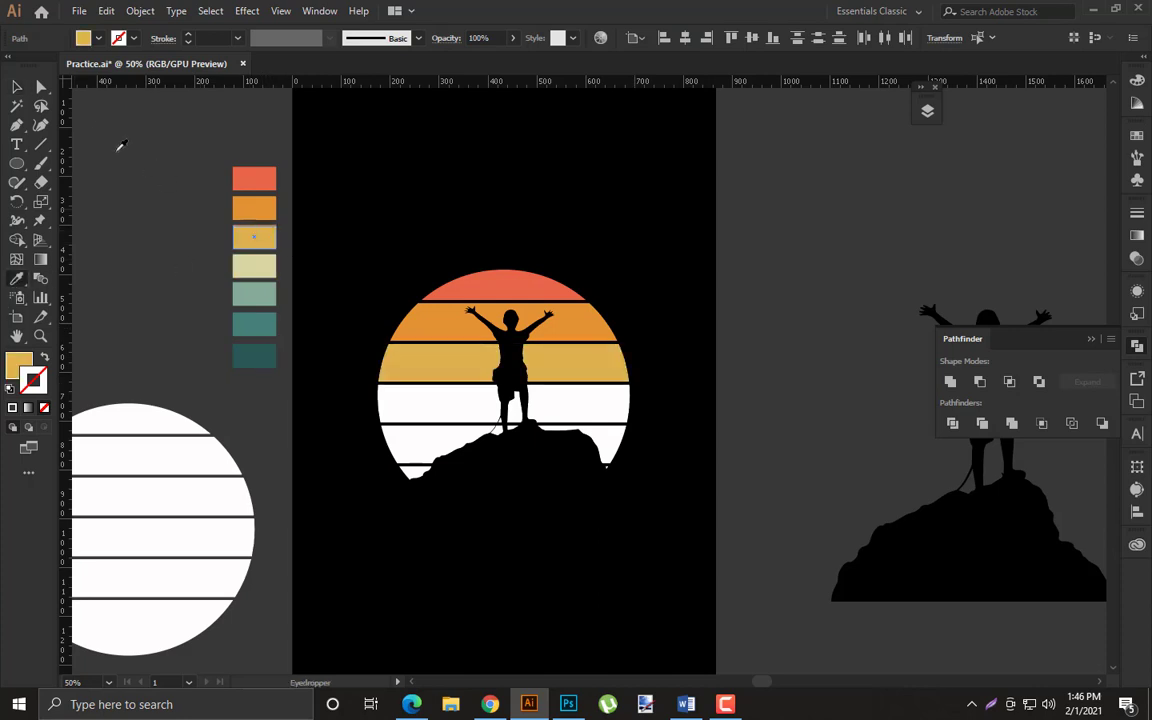
click(20, 89)
click(581, 211)
Fill the pieces of the fourth stripe with the pale cream swatch colour
drag(668, 270, 639, 193)
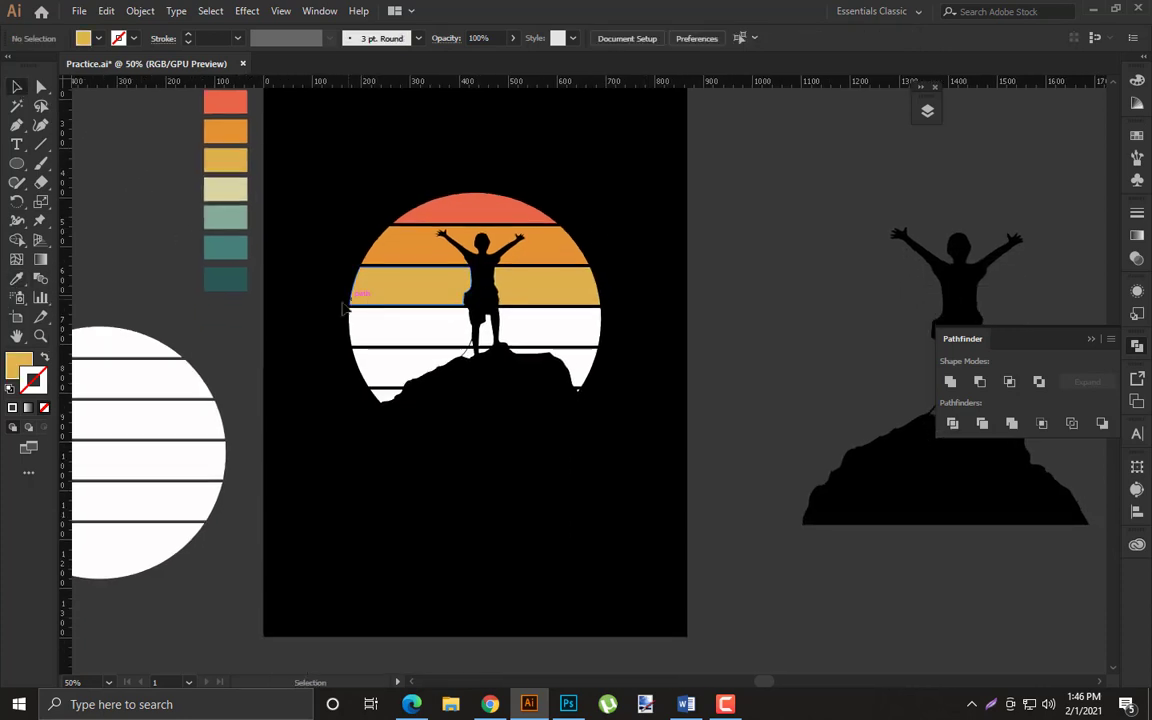
drag(620, 348, 620, 349)
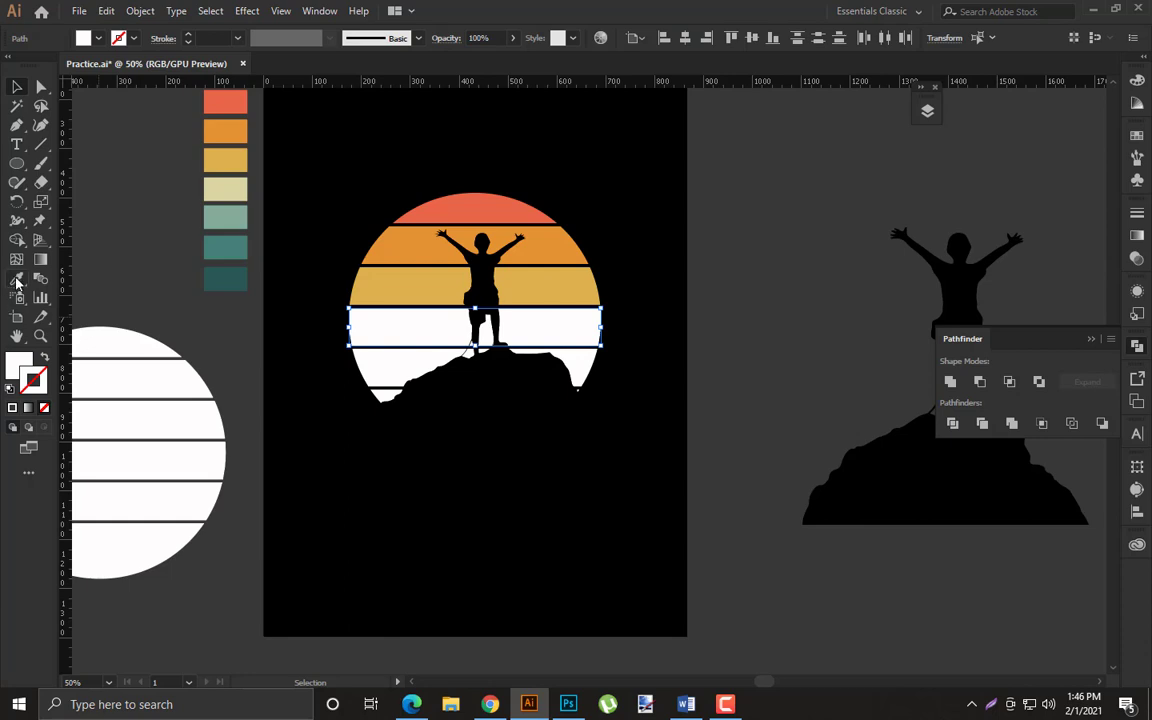
click(16, 280)
click(225, 190)
click(16, 87)
click(494, 126)
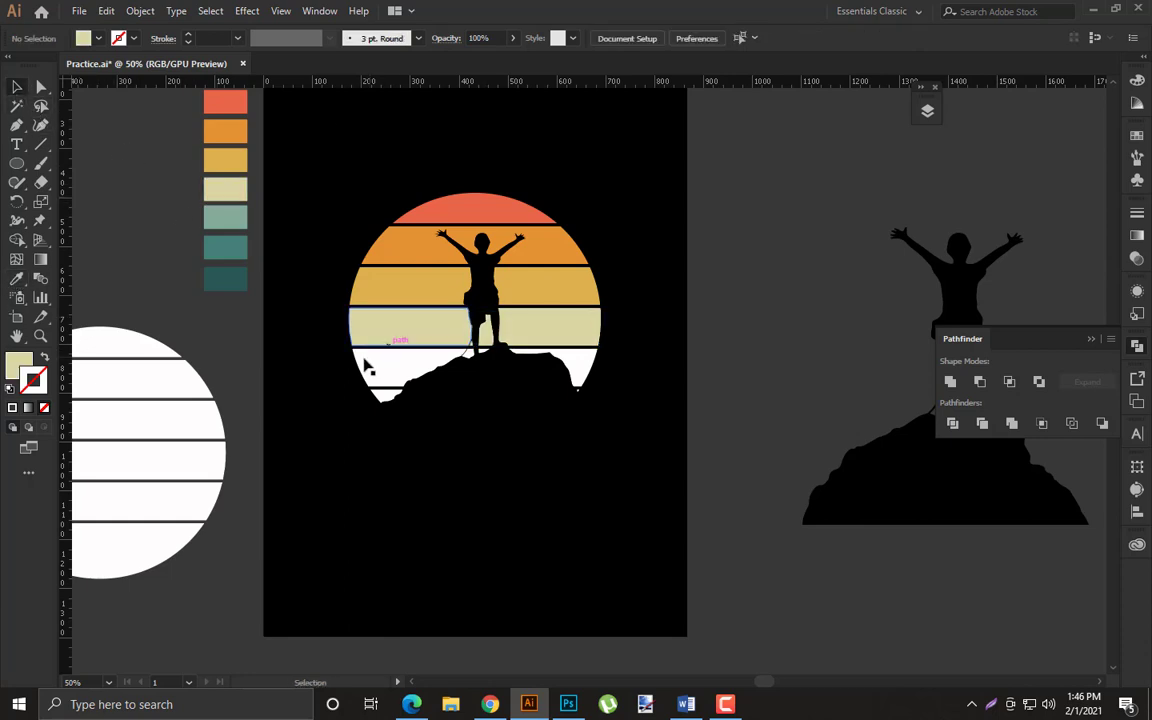
Fill the pieces of the fifth stripe with the sage-green swatch colour
drag(630, 391, 630, 391)
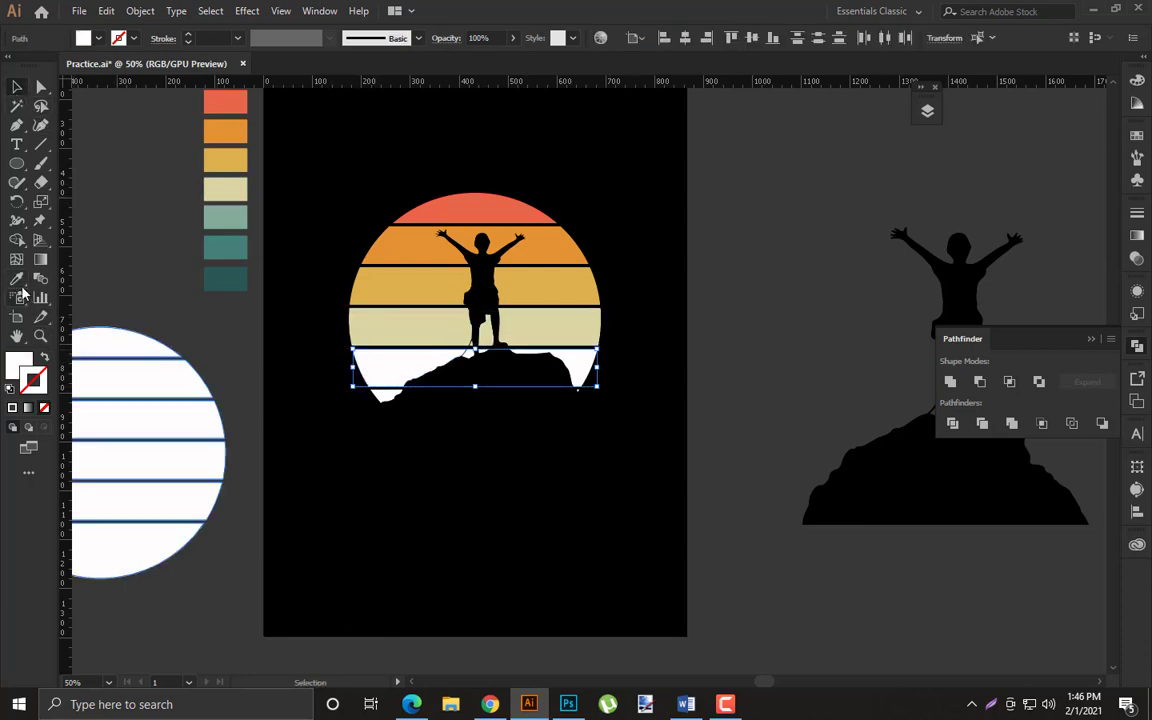
click(16, 280)
click(230, 222)
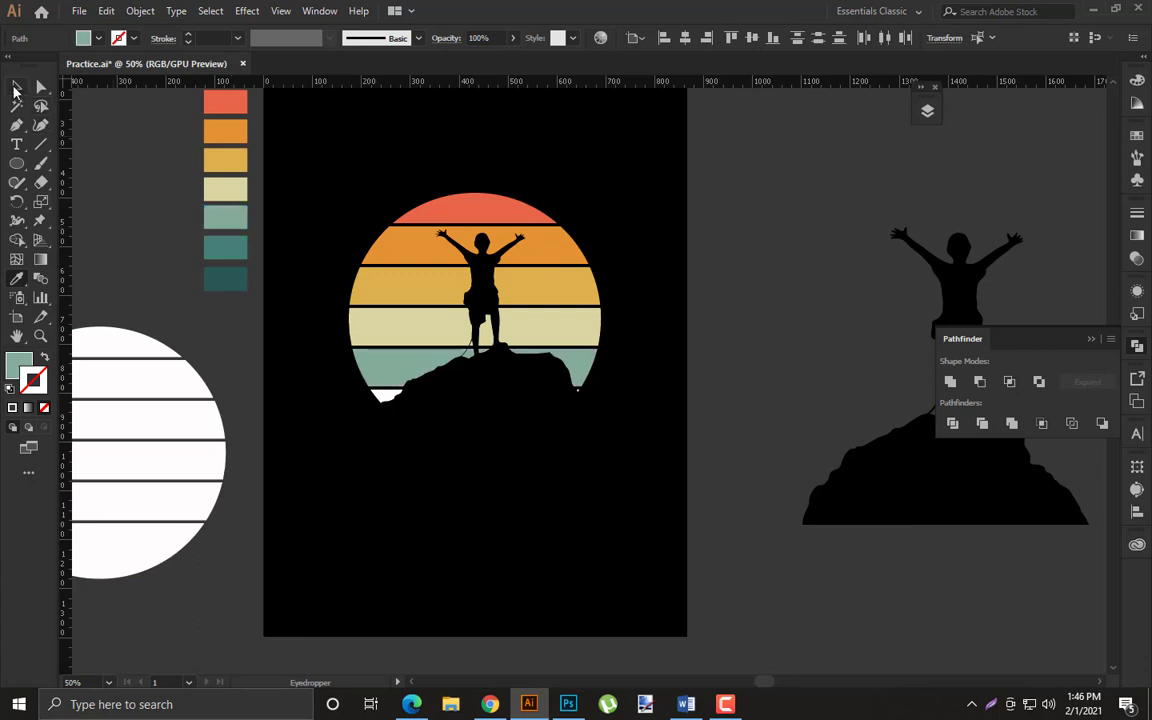
click(15, 88)
Fill the remaining white pieces at the sun's lower edge with the teal swatch colour
click(314, 320)
drag(614, 428, 614, 428)
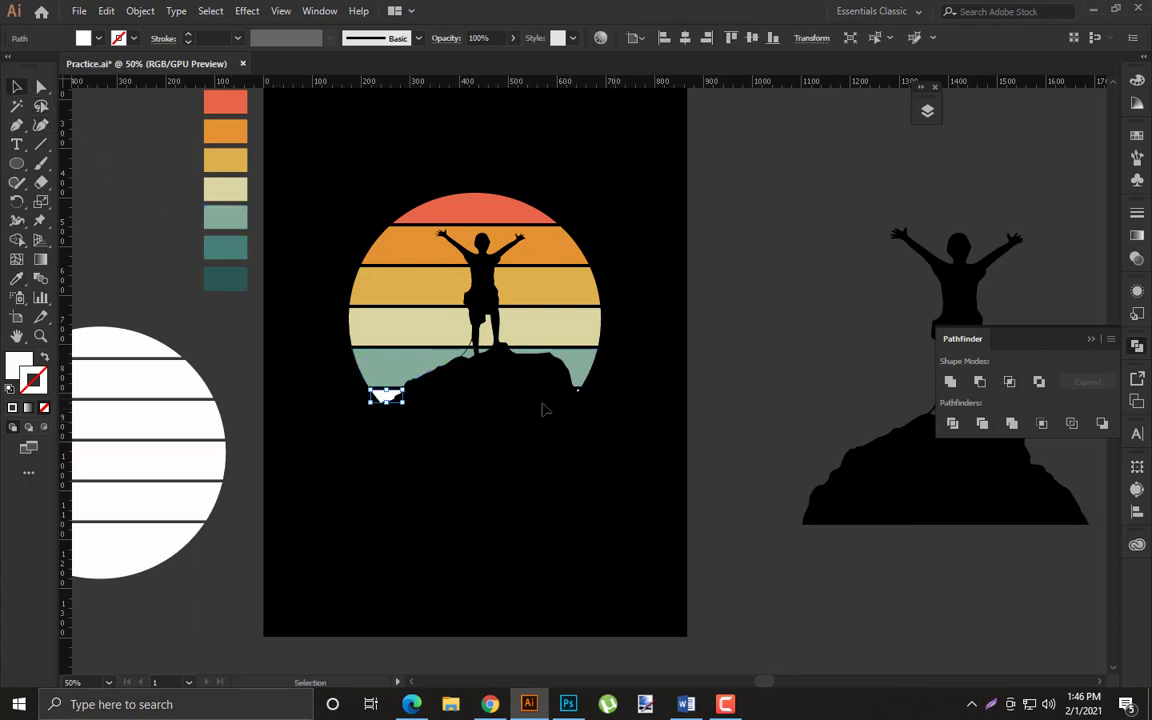
click(17, 278)
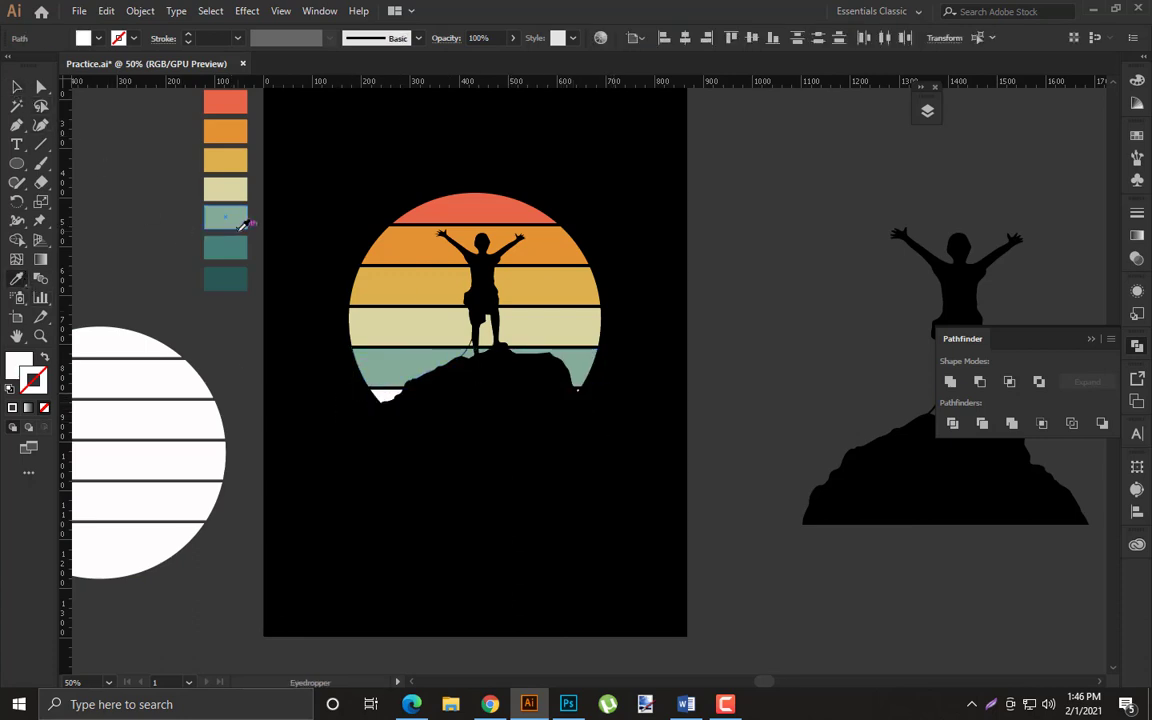
click(230, 246)
click(16, 87)
click(362, 142)
Group all the coloured sun stripes and centre the group vertically on the artboard
drag(327, 145, 661, 476)
key(ctrl+g)
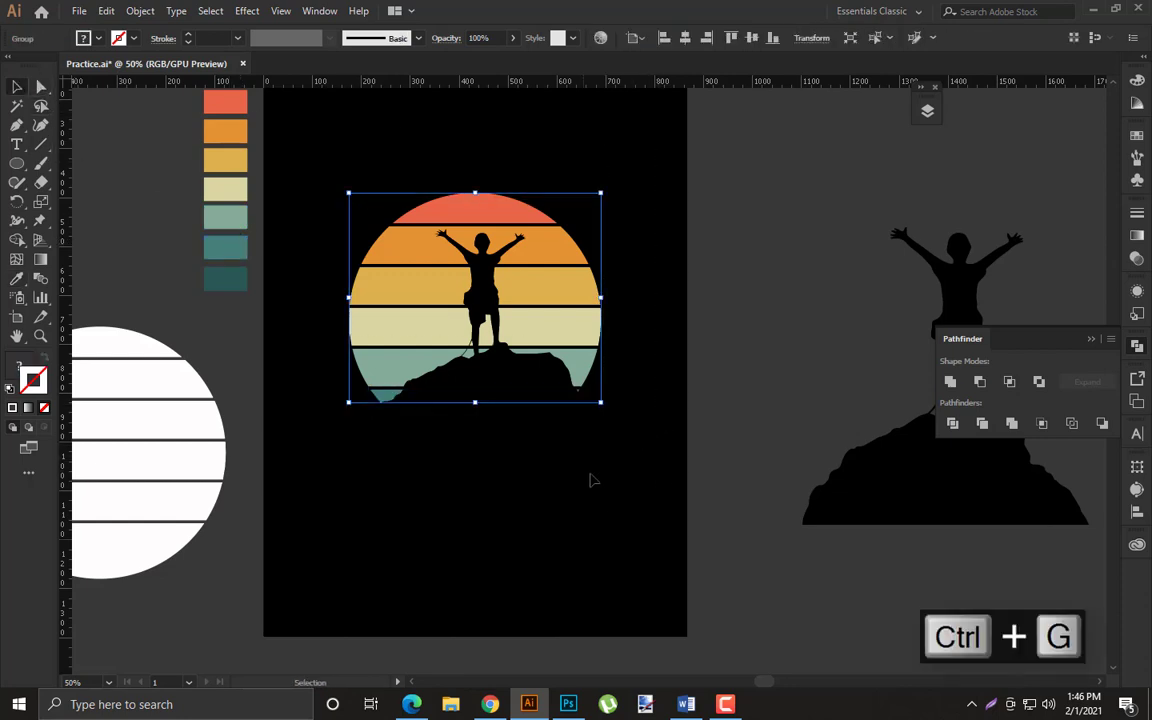
click(751, 38)
click(658, 172)
Scale up the coloured sun group slightly on the artboard
drag(527, 264, 548, 290)
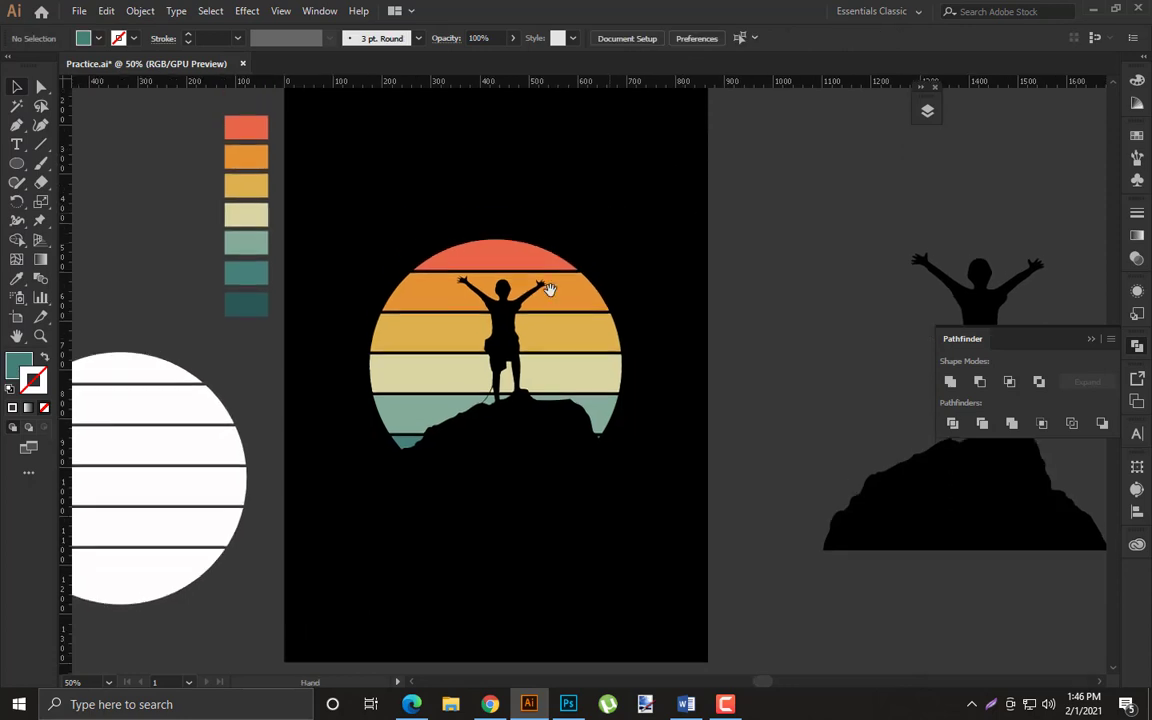
click(549, 291)
drag(623, 345, 648, 351)
click(658, 233)
drag(719, 396, 675, 325)
Add the text "Hiking" over the lower part of the artboard, scale it to about 141 pt and colour it white
click(17, 147)
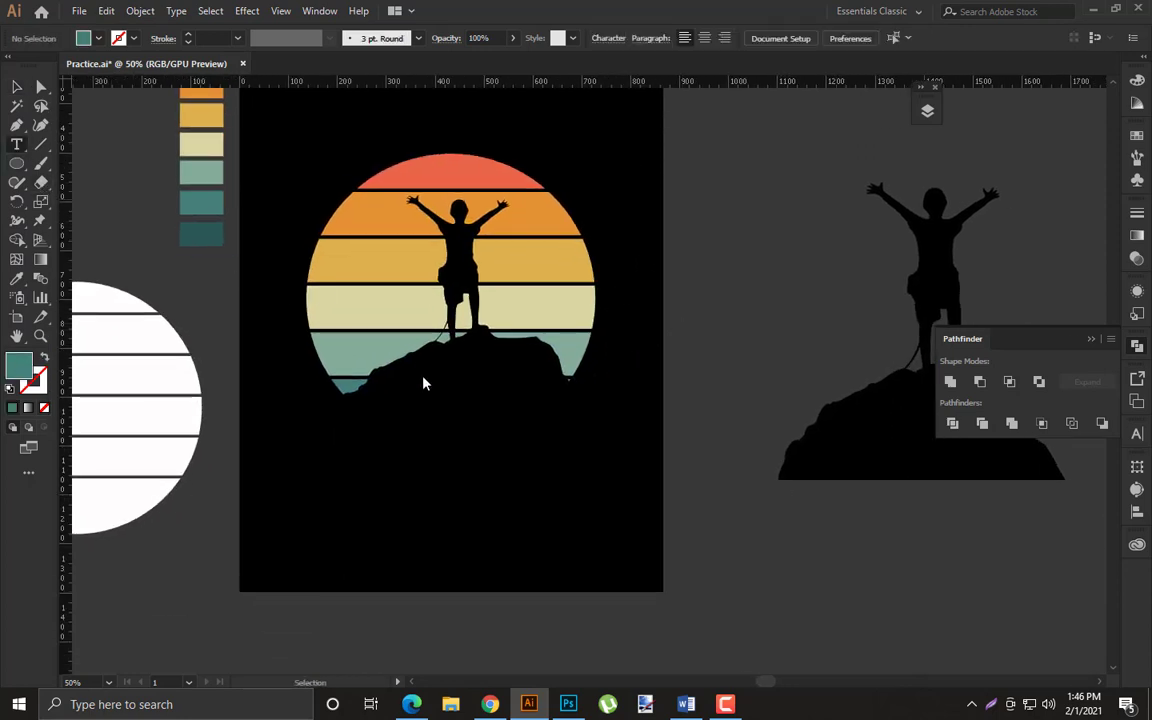
click(416, 430)
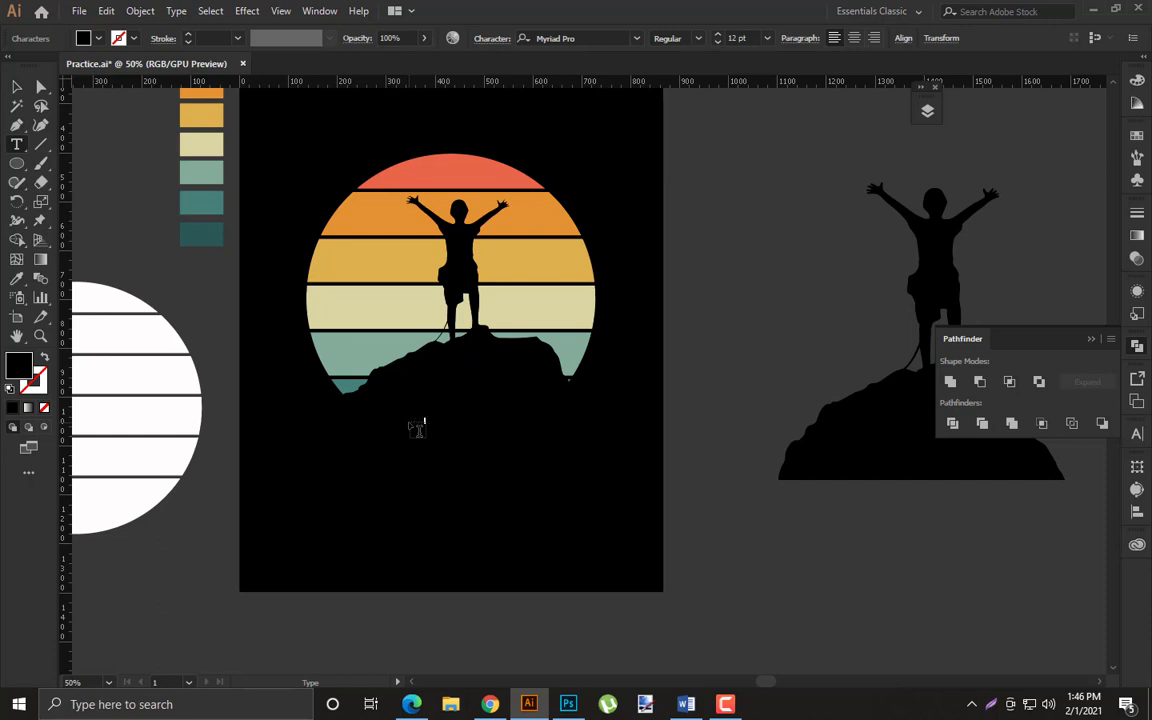
click(22, 88)
drag(427, 431, 520, 468)
click(17, 278)
click(110, 303)
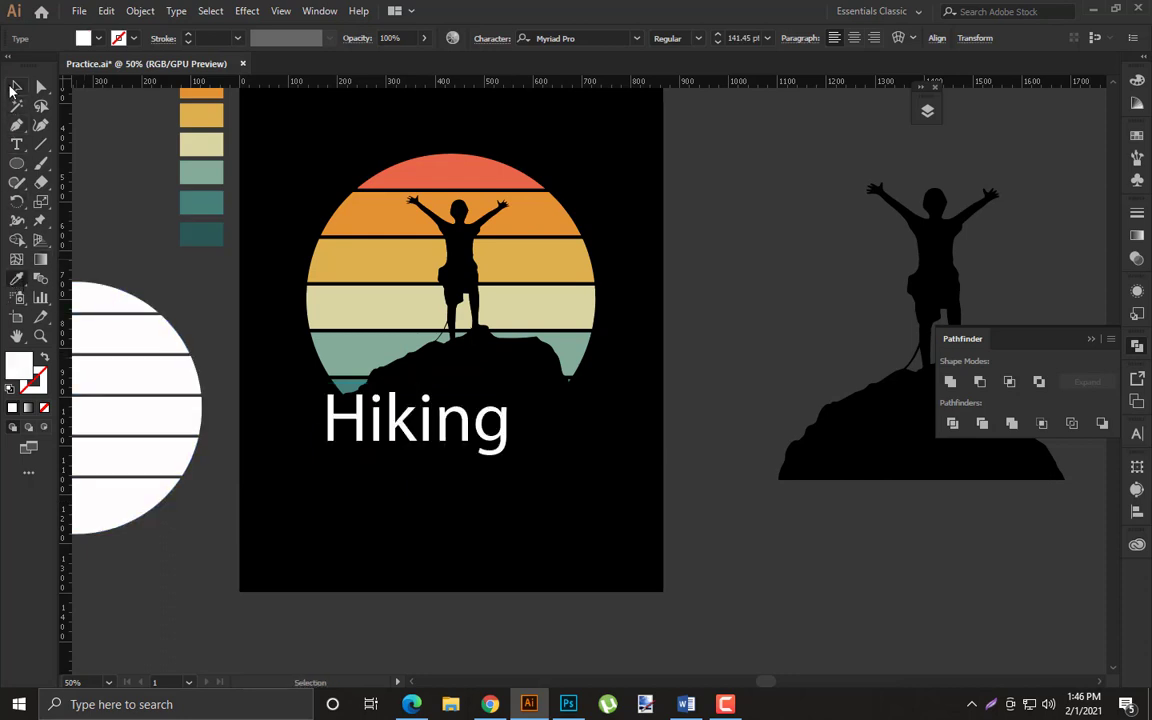
Move the Hiking text so it sits below the hiker at the sun's lower edge
click(14, 88)
drag(470, 437, 466, 466)
drag(431, 449, 456, 449)
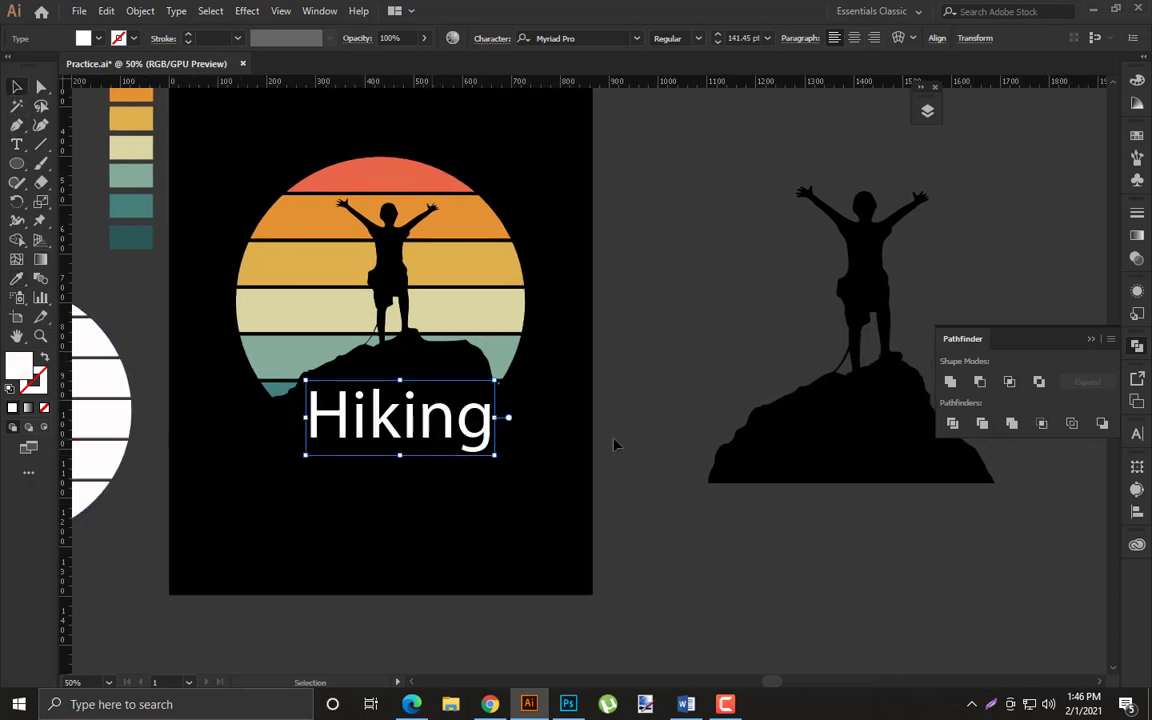
Browse the font list and set the Hiking text in the Anydore font
click(1137, 433)
click(1000, 450)
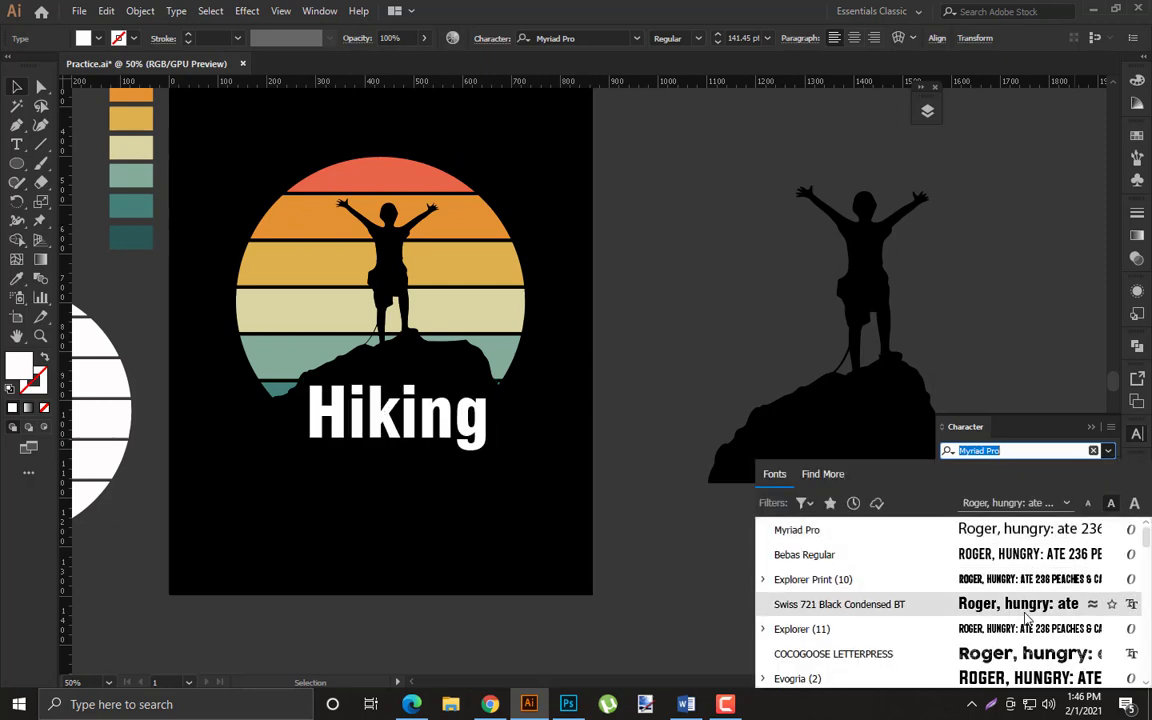
scroll(1020, 586, down, 3)
scroll(1010, 587, down, 4)
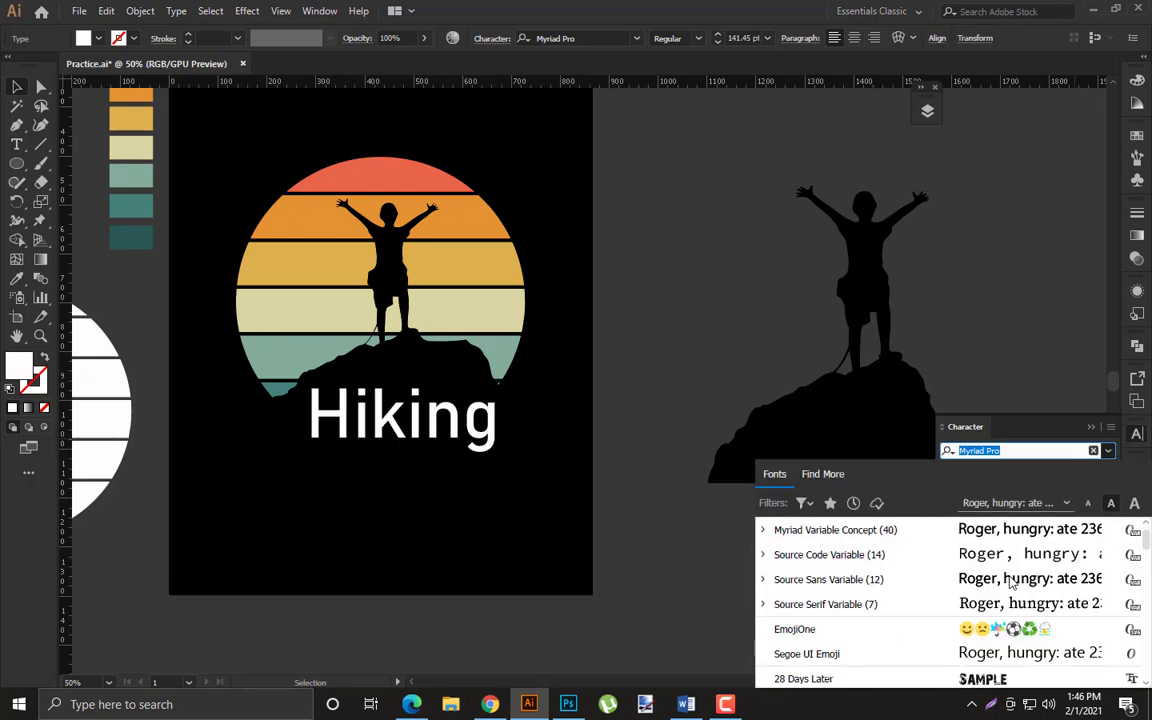
scroll(1010, 568, down, 4)
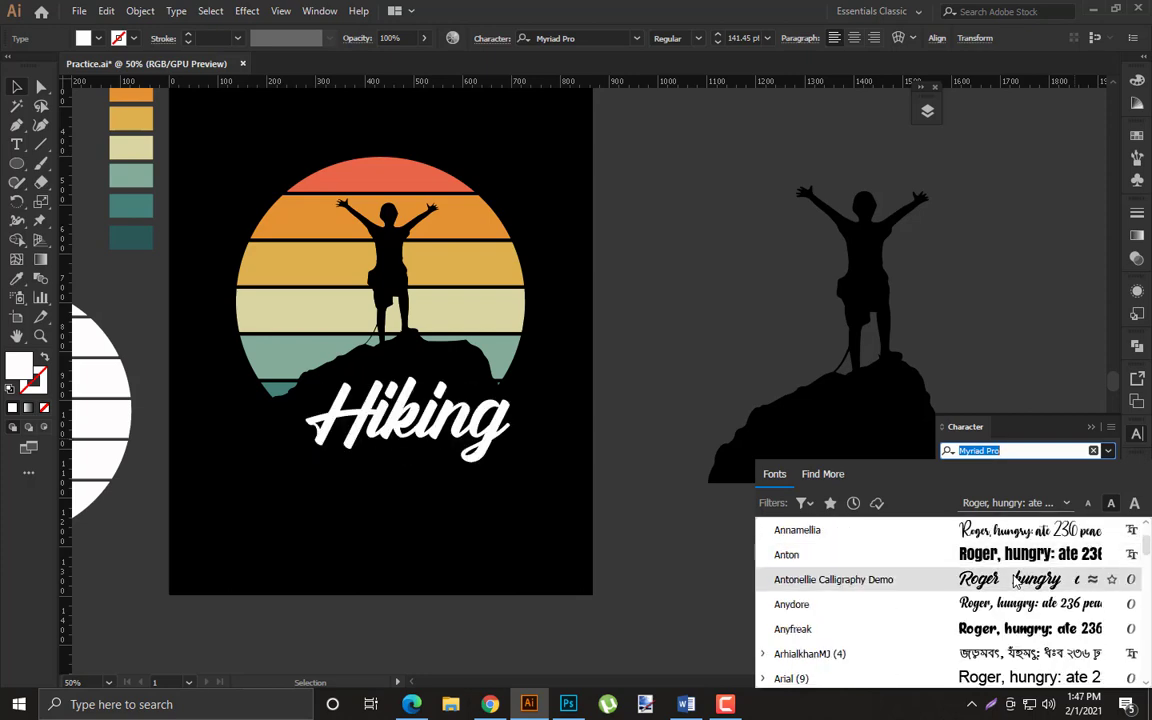
scroll(1015, 566, up, 1)
scroll(1015, 564, up, 2)
scroll(1015, 564, down, 3)
click(1010, 604)
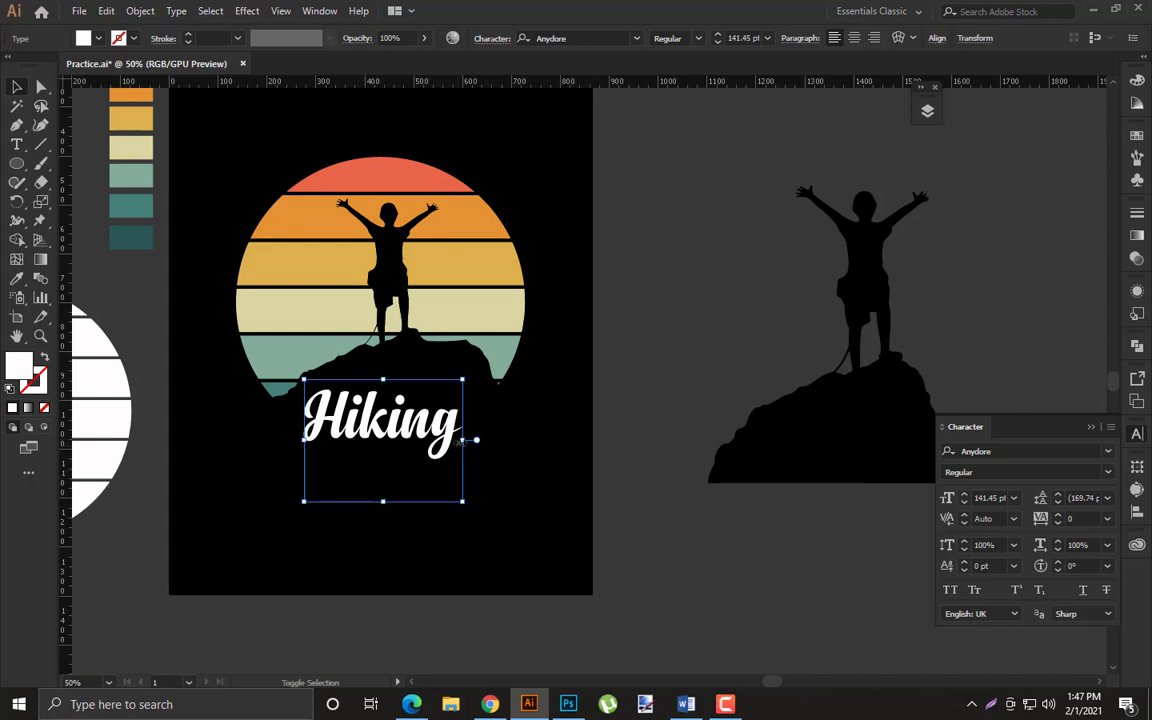
Enlarge the Hiking text to about 197 pt and replace its H with the alternate glyph that has a long lower swash
drag(461, 441, 494, 441)
drag(355, 428, 291, 405)
double_click(342, 416)
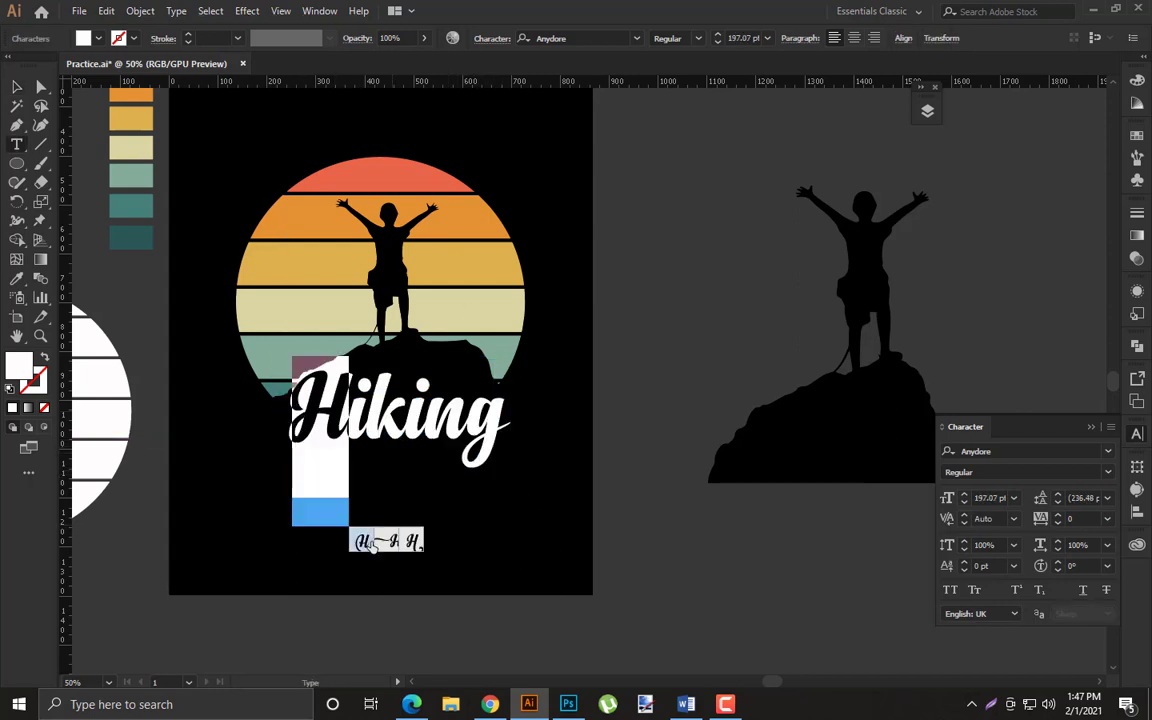
click(386, 541)
click(16, 87)
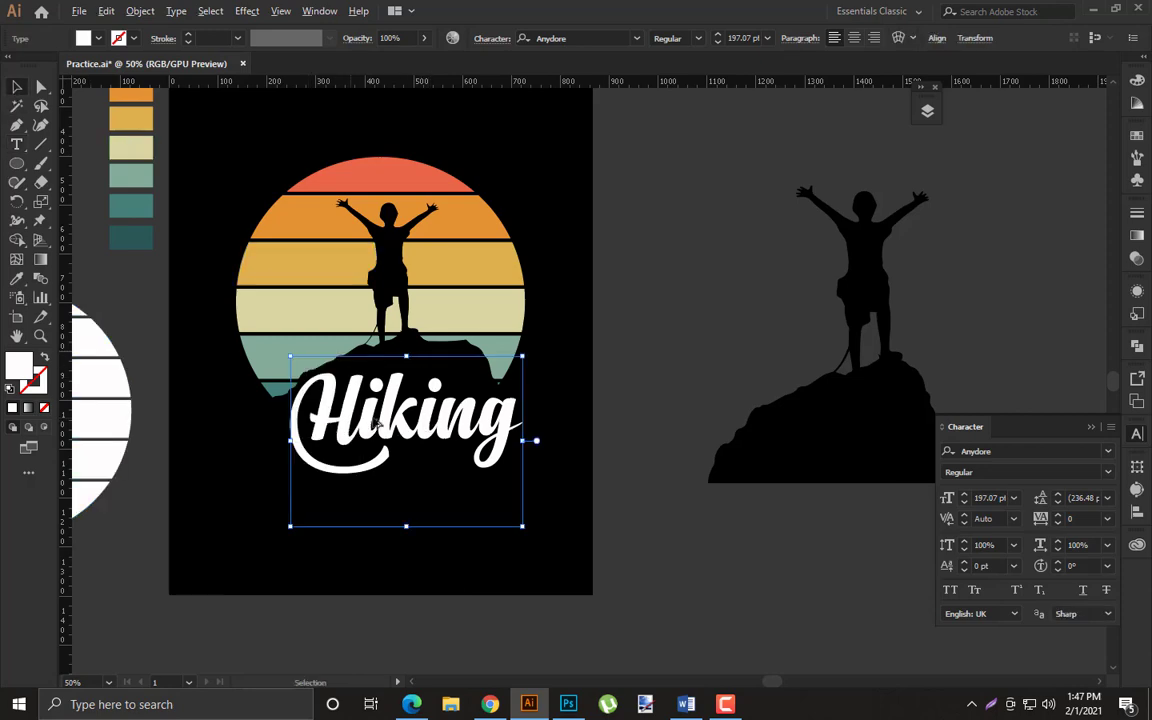
Place a copy of the Hiking text beside the artboard and enlarge the original to about 235 pt
alt+drag(373, 420, 720, 316)
drag(594, 402, 660, 431)
shift+drag(569, 470, 617, 458)
Convert the large Hiking text to outlines and rotate it slightly so it rises towards the right
right_click(543, 437)
click(640, 232)
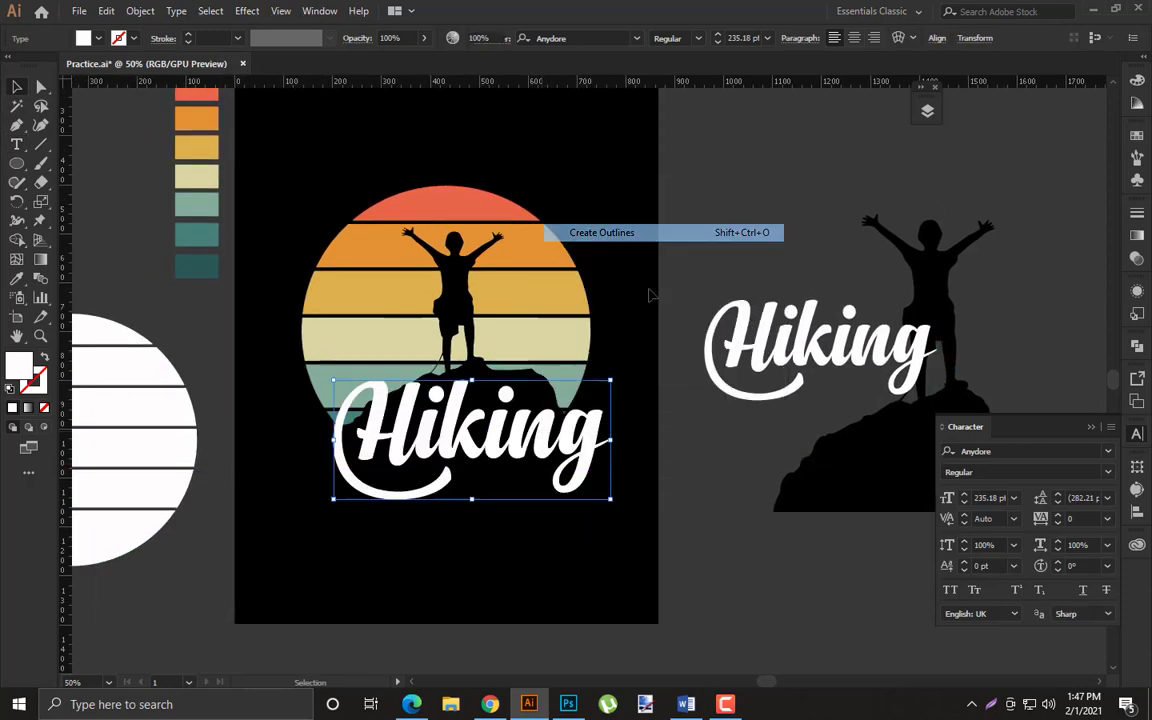
drag(620, 378, 604, 349)
drag(574, 435, 652, 454)
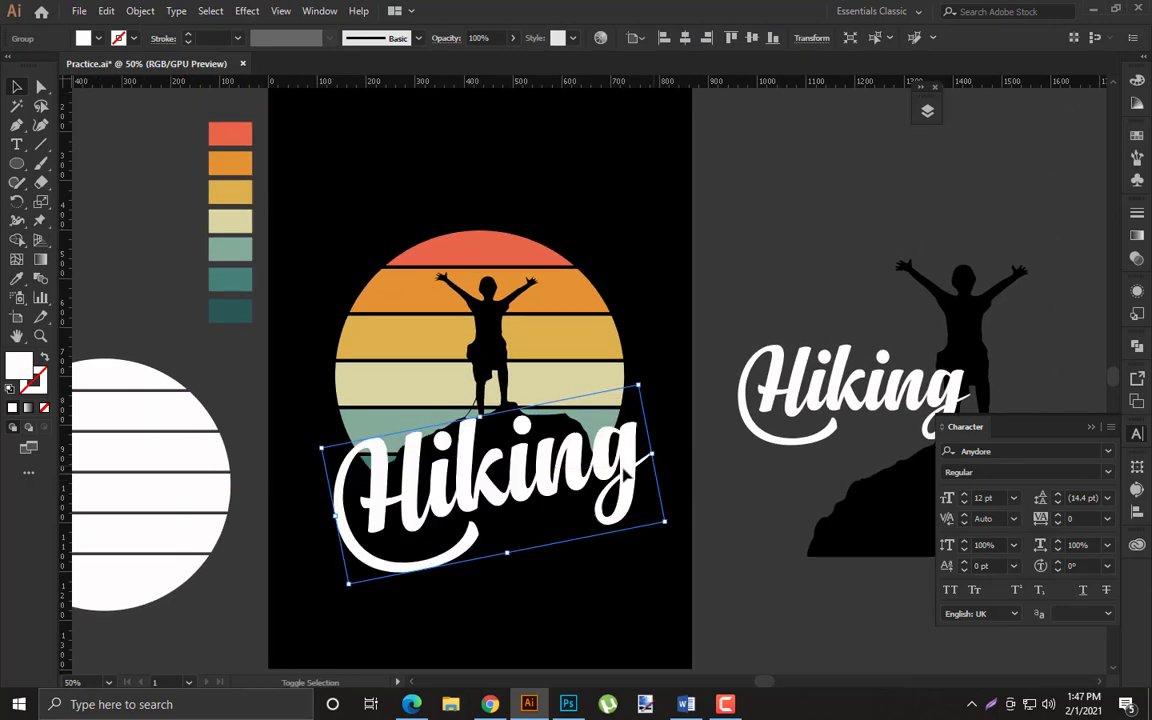
Enlarge the outlined Hiking lettering slightly and centre it horizontally with the sun group
shift+click(566, 321)
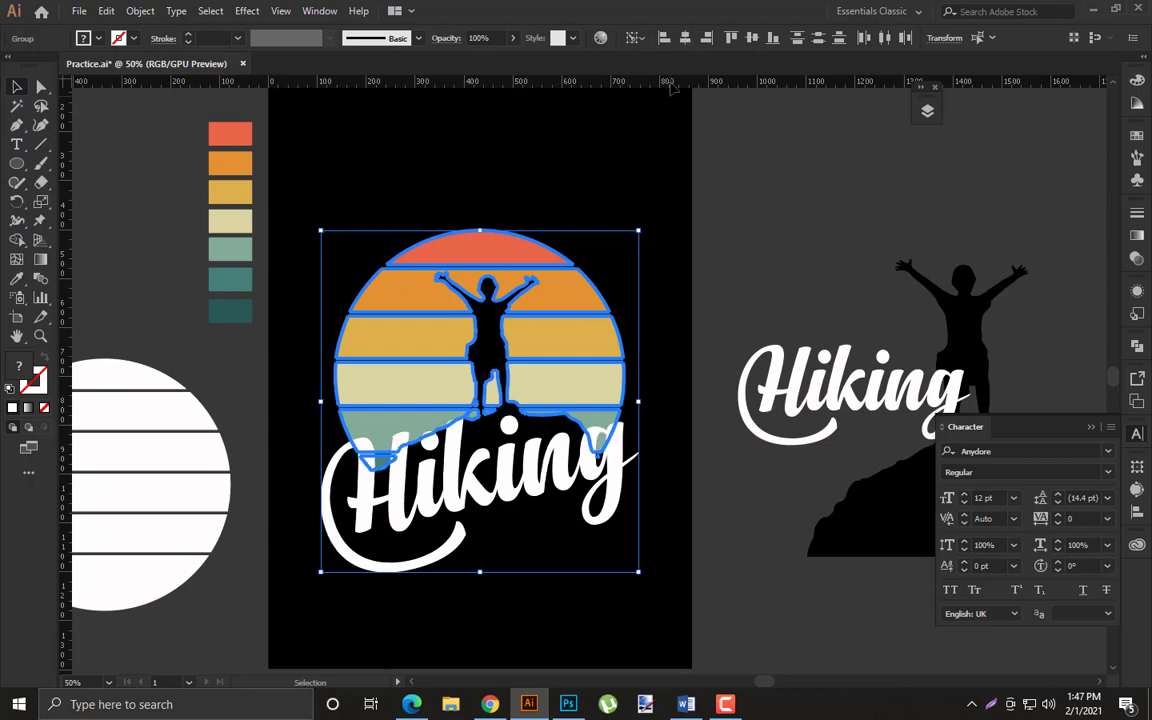
click(558, 542)
drag(564, 472, 575, 472)
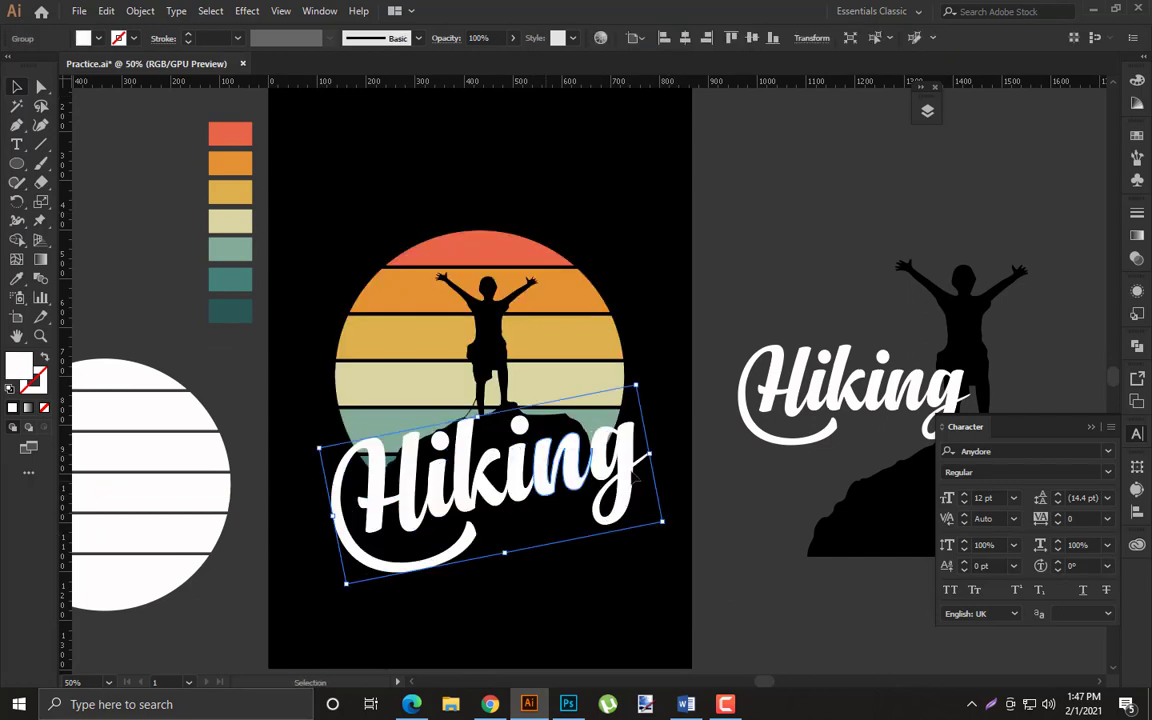
alt+shift+drag(650, 454, 656, 454)
shift+click(590, 318)
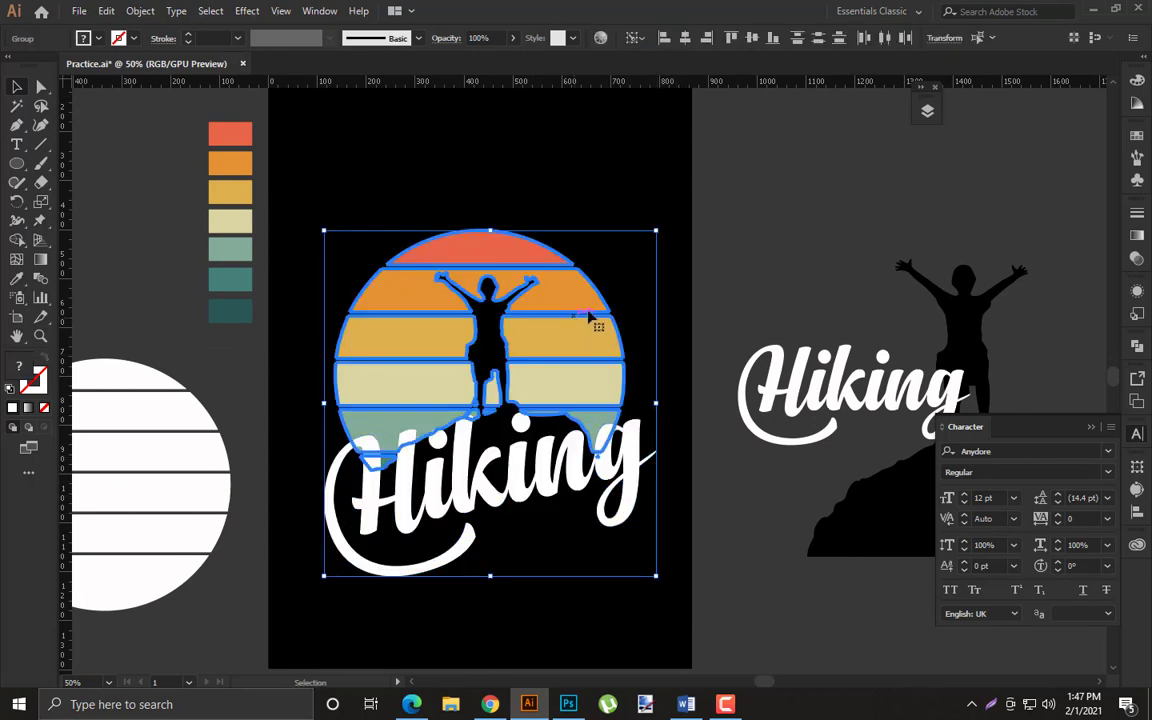
click(686, 40)
click(630, 118)
drag(636, 217, 671, 235)
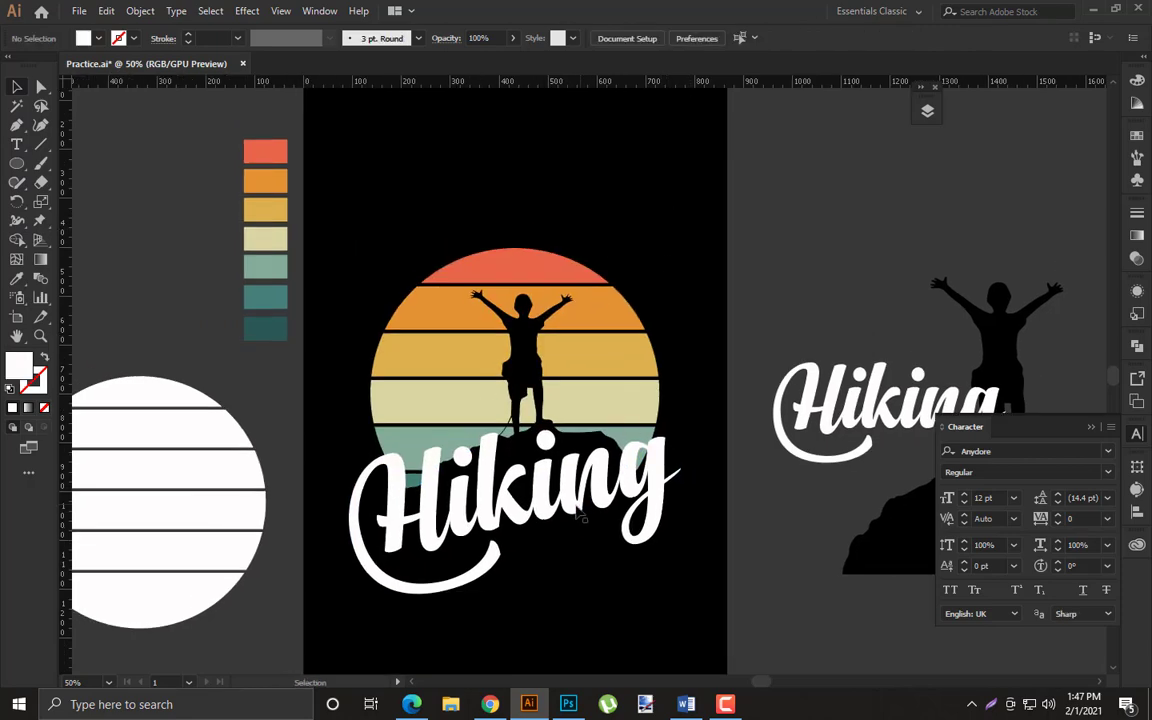
Adjust the Hiking lettering's position and realign it horizontally with the sun group
click(578, 498)
drag(590, 510, 528, 455)
shift+click(553, 301)
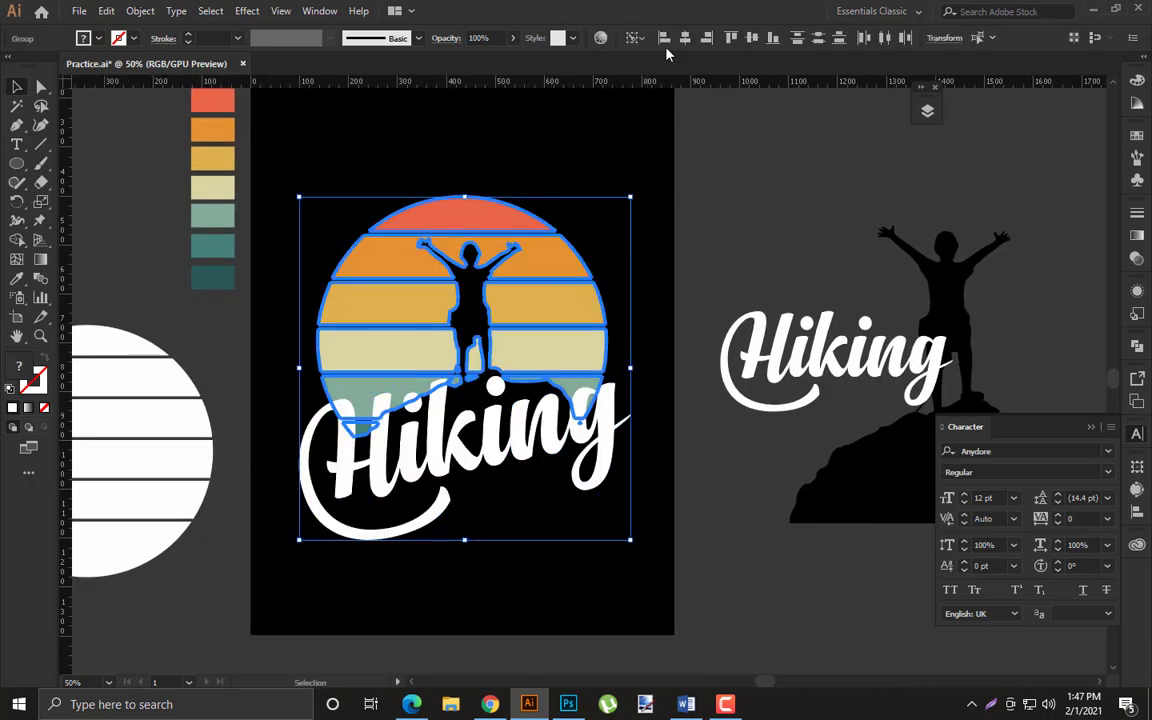
click(646, 110)
Offset the path of the Hiking lettering by 8 px with round joins
click(553, 428)
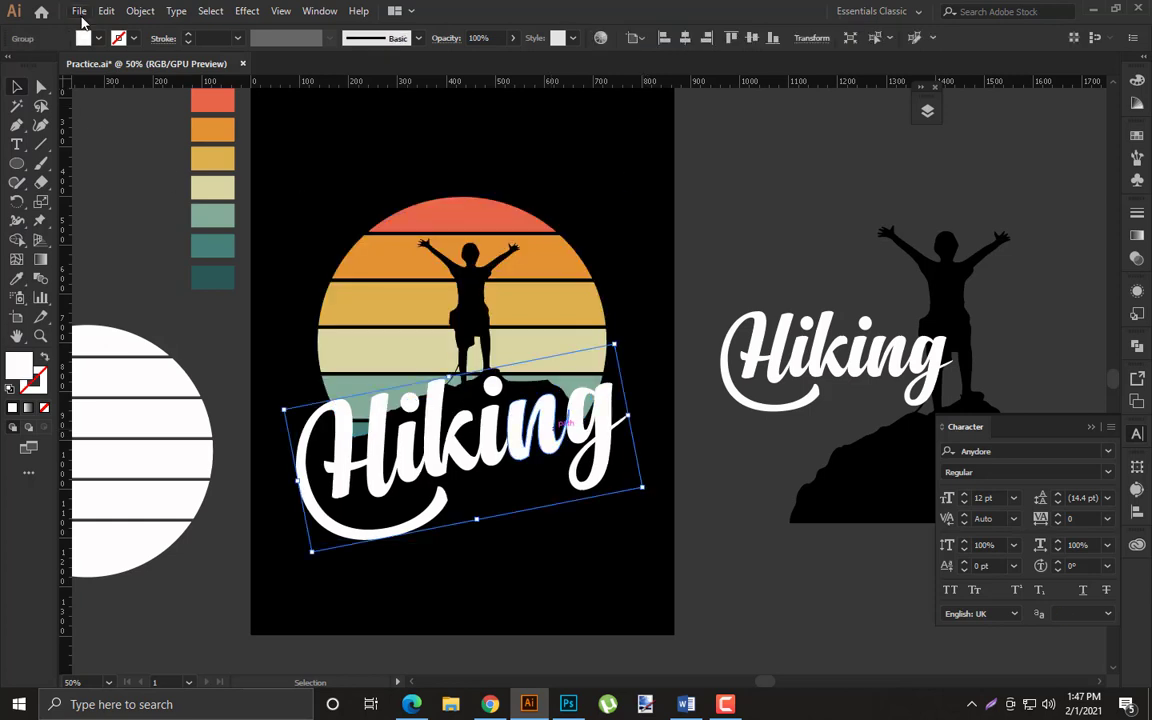
click(134, 13)
mouse_move(330, 374)
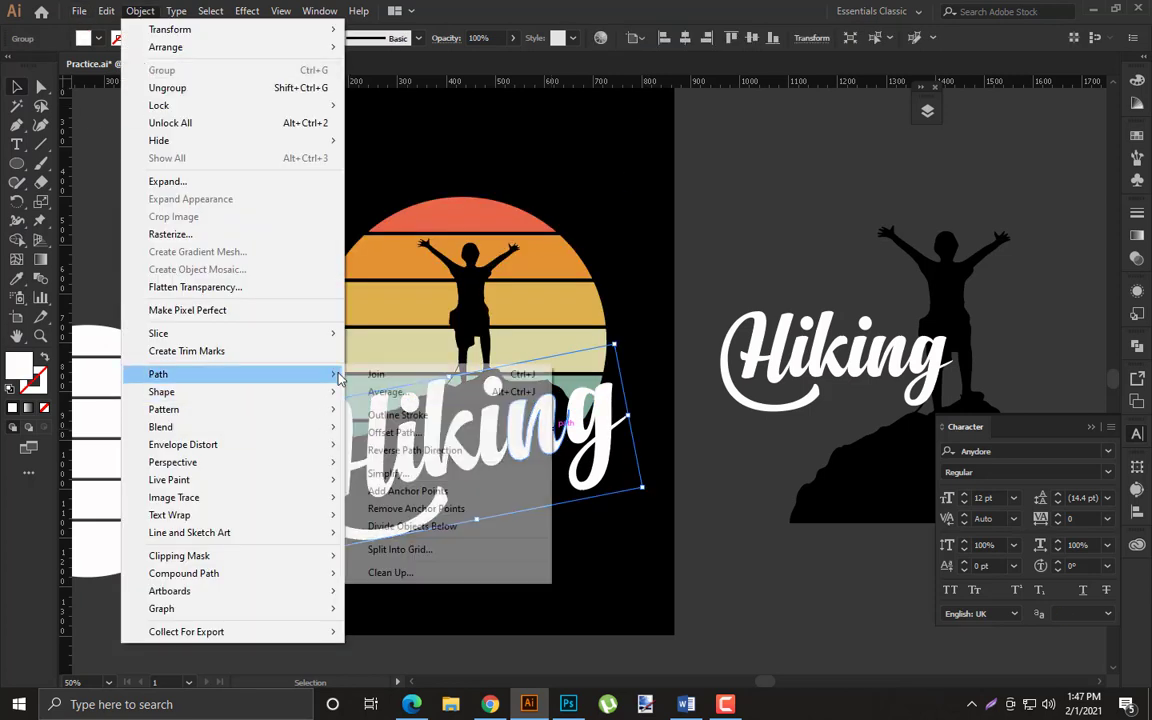
click(427, 440)
click(735, 560)
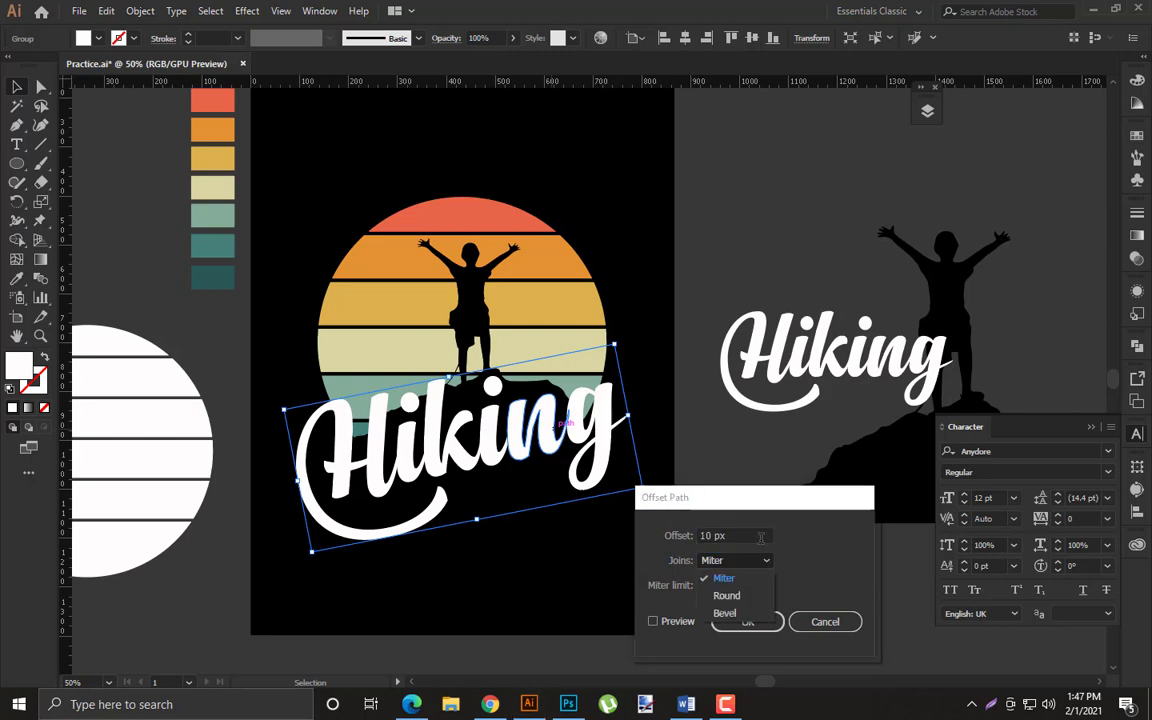
click(738, 597)
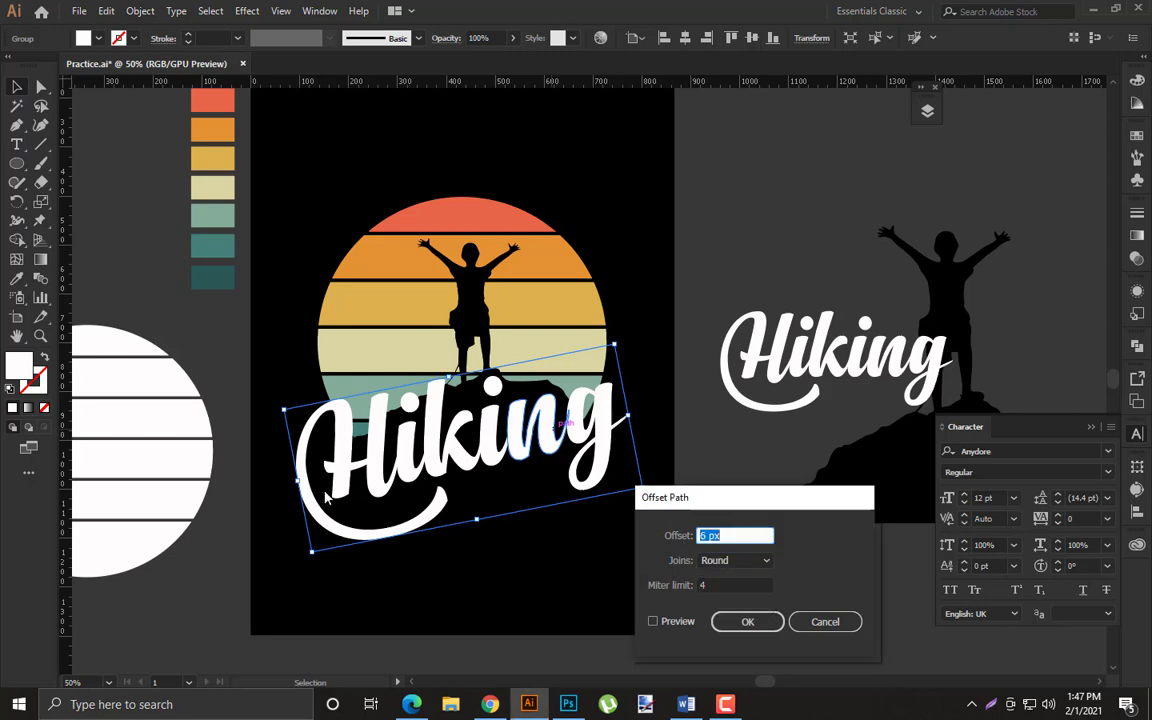
click(655, 622)
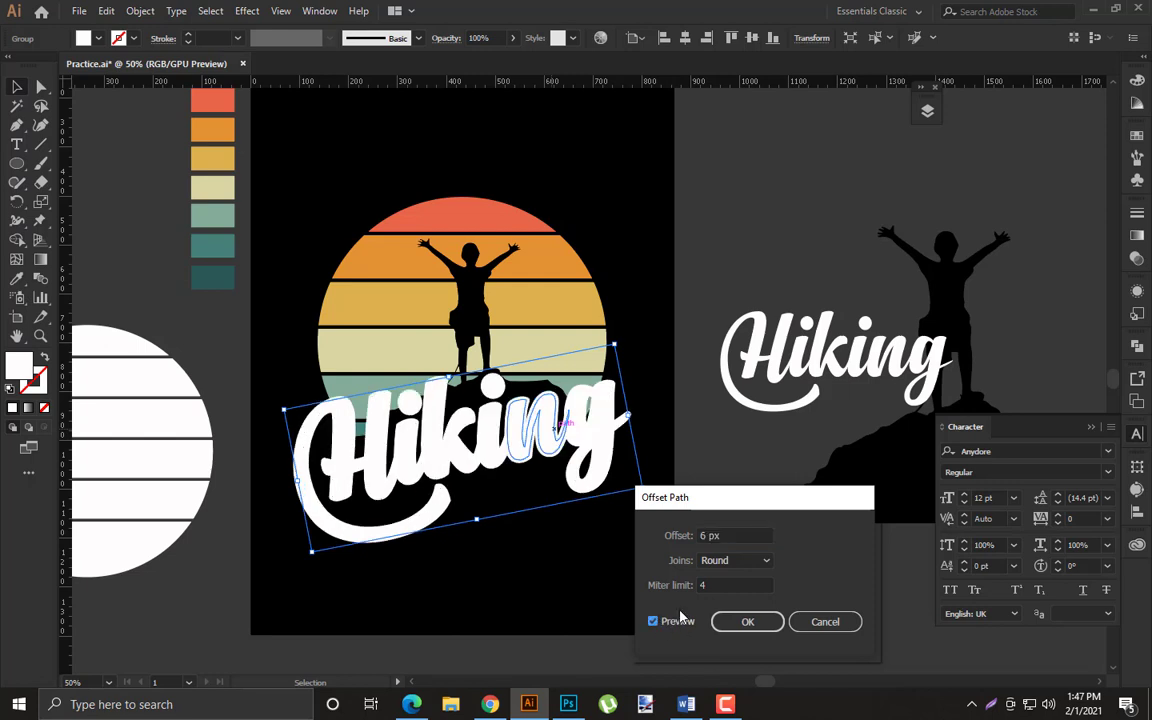
key(Up)
key(Up)
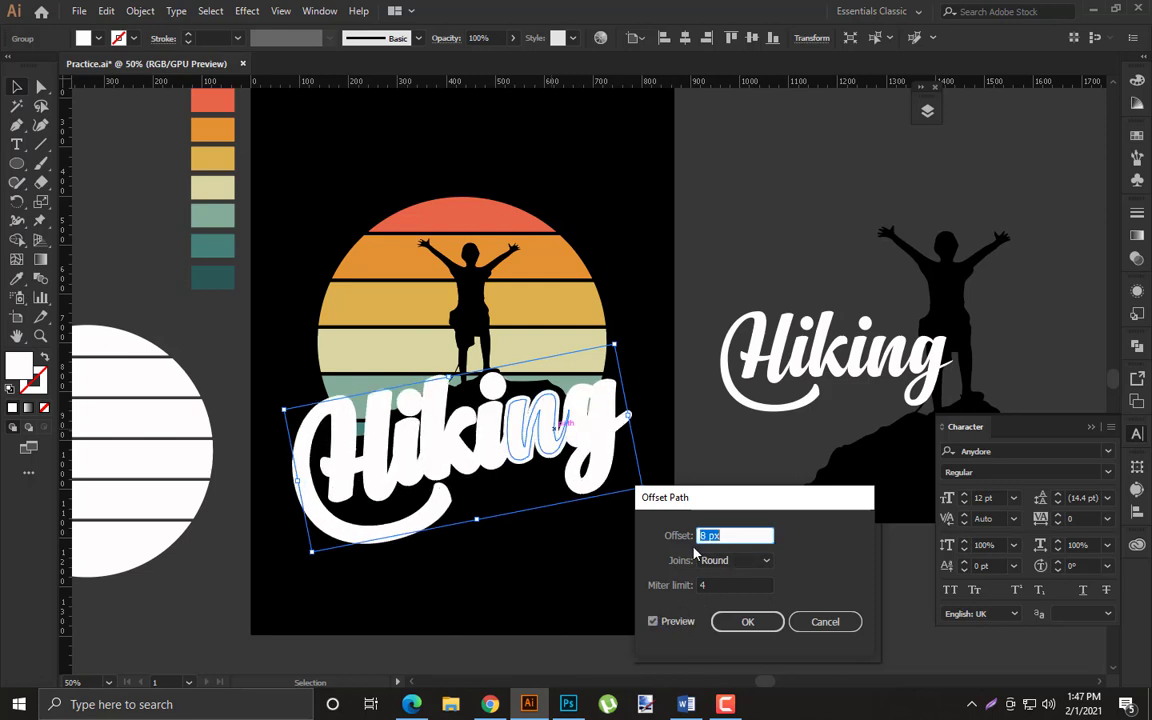
click(750, 624)
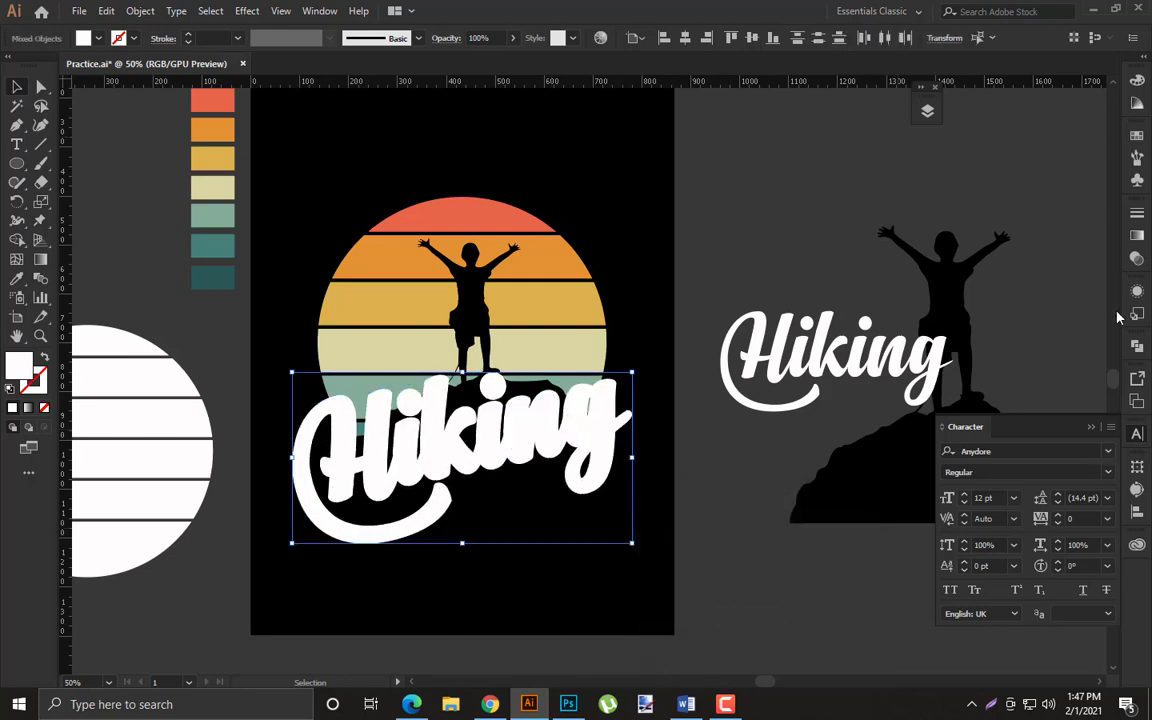
Cut the offset outline of the lettering and add an opacity mask with clipping off to the sun group
click(1137, 346)
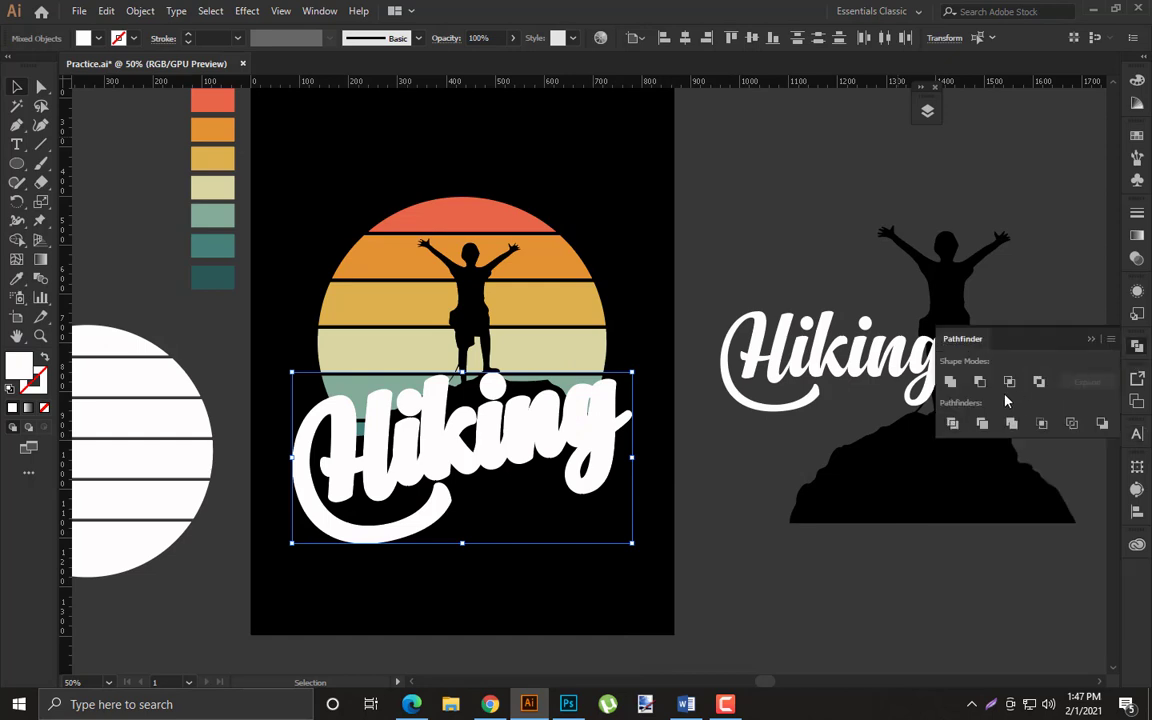
key(ctrl+x)
click(566, 285)
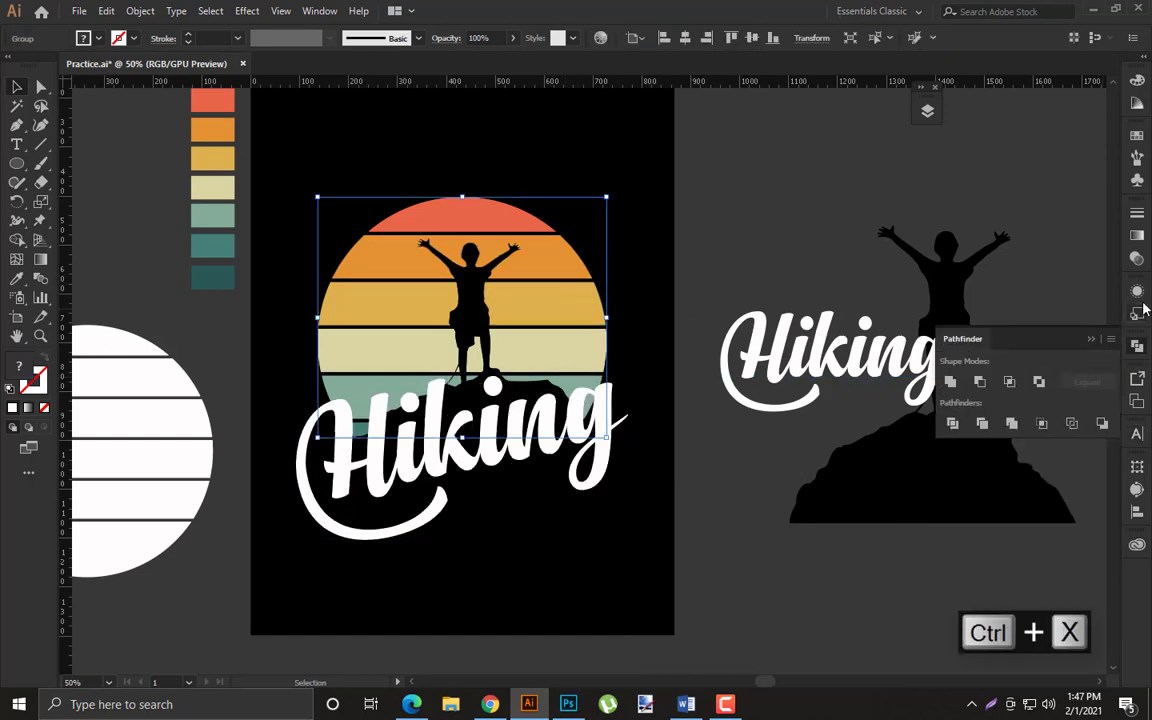
click(1134, 260)
double_click(1024, 272)
click(1056, 274)
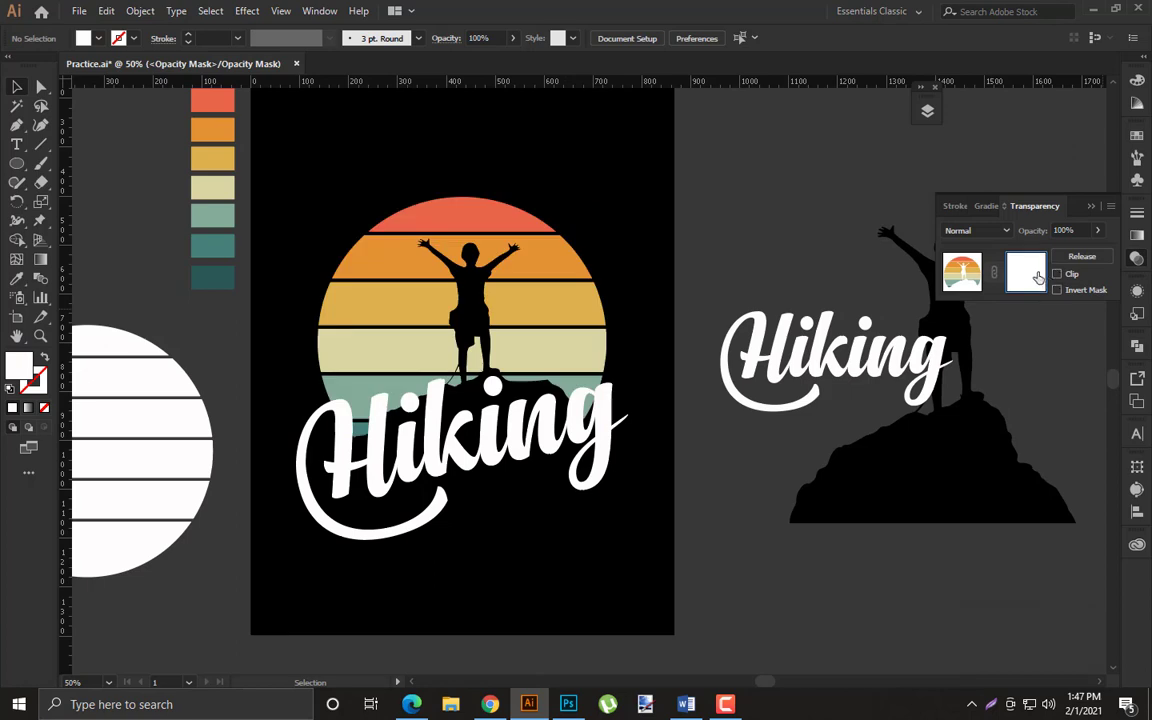
Paste the offset outline in place inside the opacity mask, fill it black and return to editing the artwork
key(ctrl+f)
key(i)
click(410, 140)
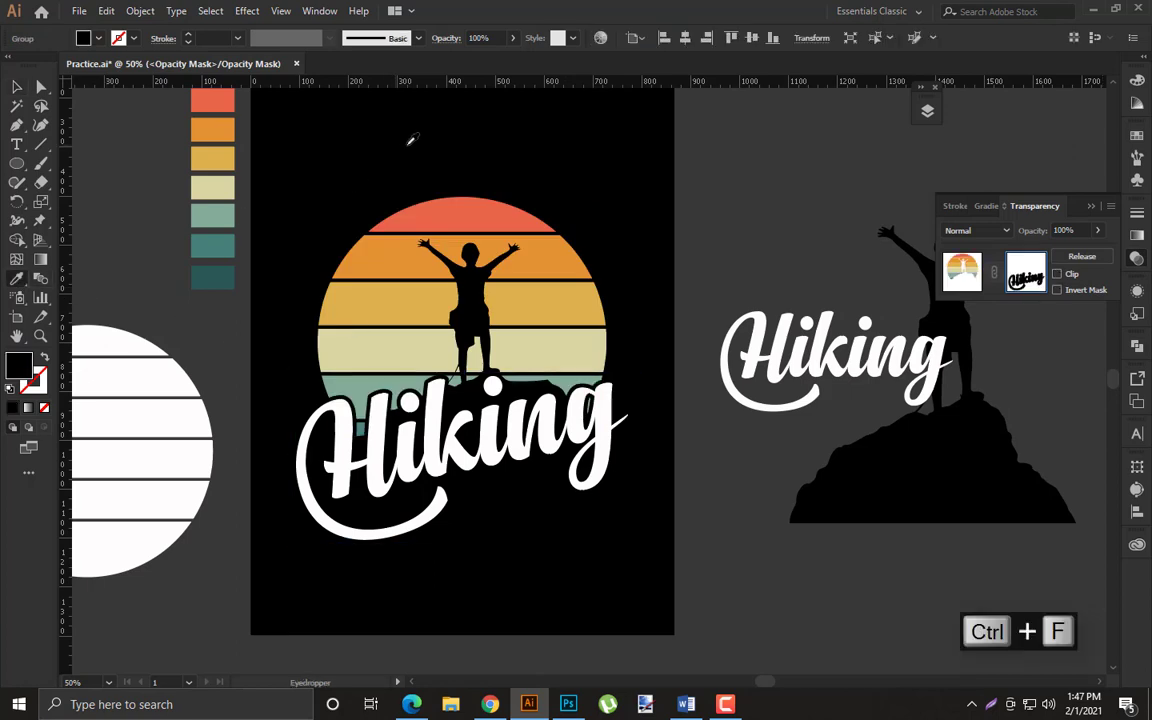
click(968, 262)
click(1094, 207)
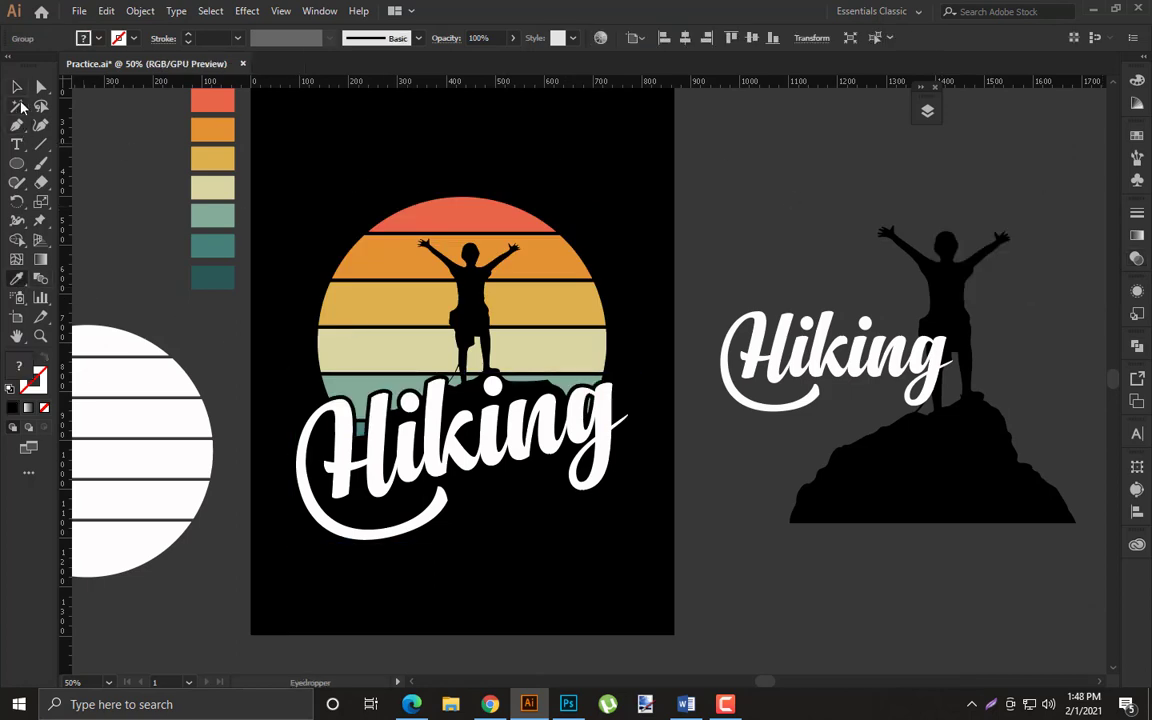
Try several palette colours on the outlined Hiking lettering and fill it with the cream swatch colour
click(17, 87)
click(581, 184)
drag(581, 184, 557, 164)
click(481, 446)
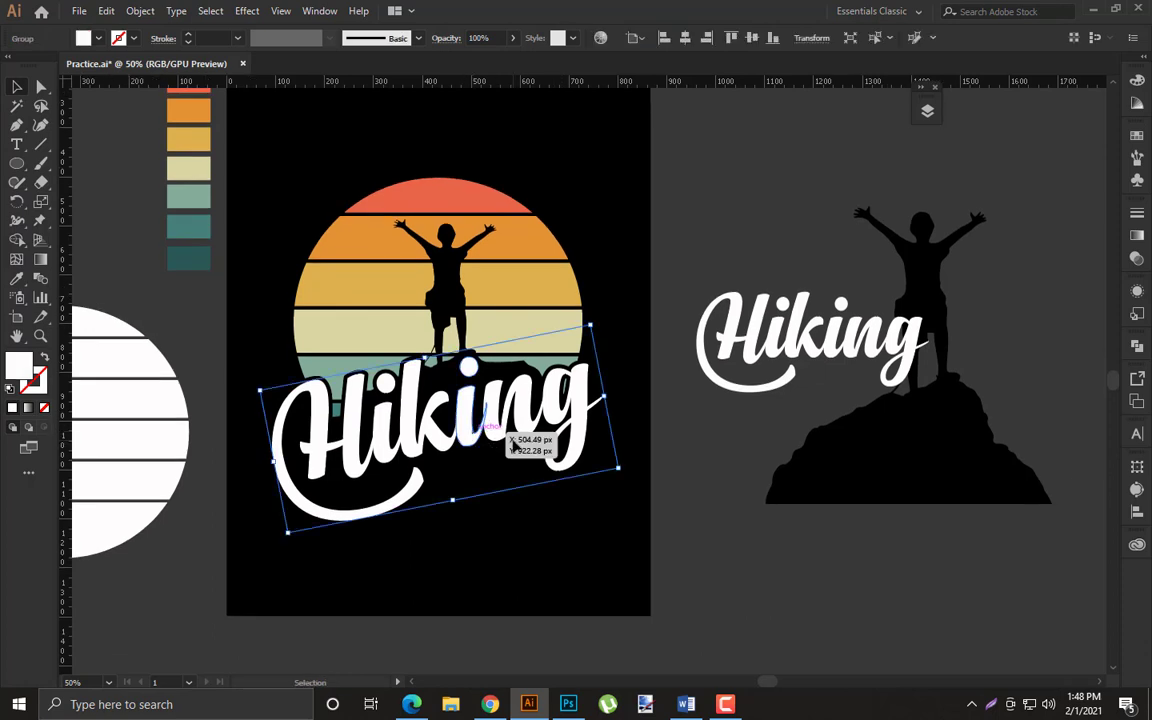
click(16, 280)
scroll(300, 250, up, 2)
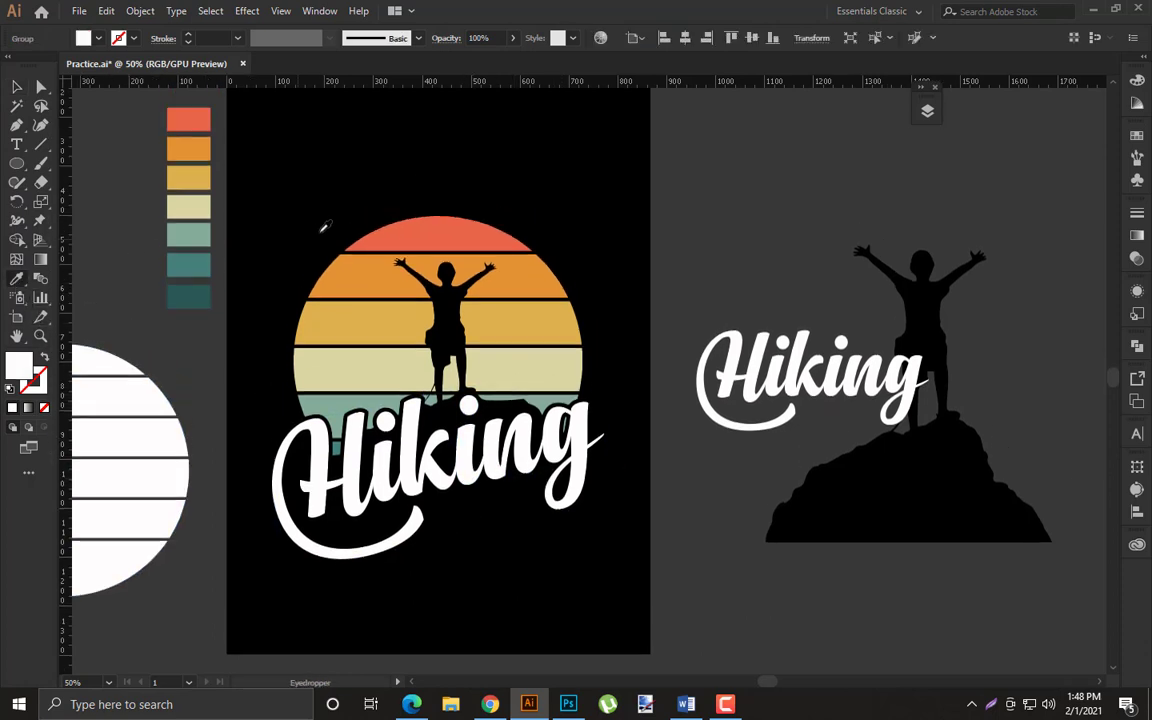
click(422, 229)
click(391, 318)
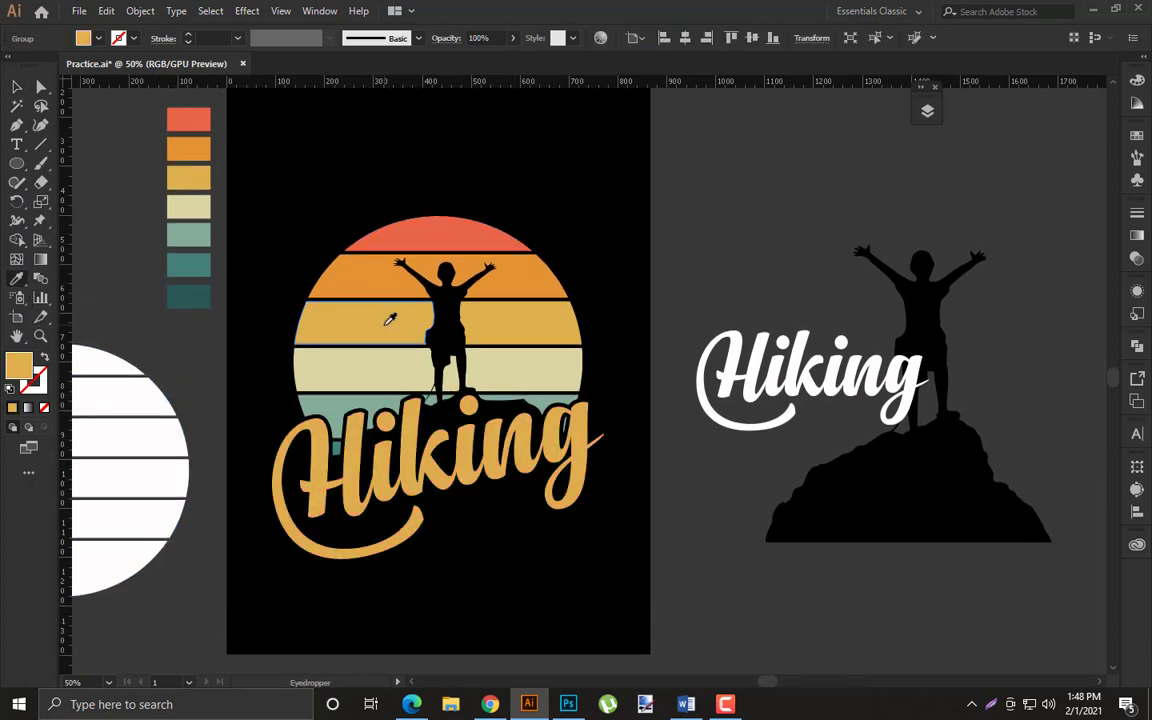
click(200, 237)
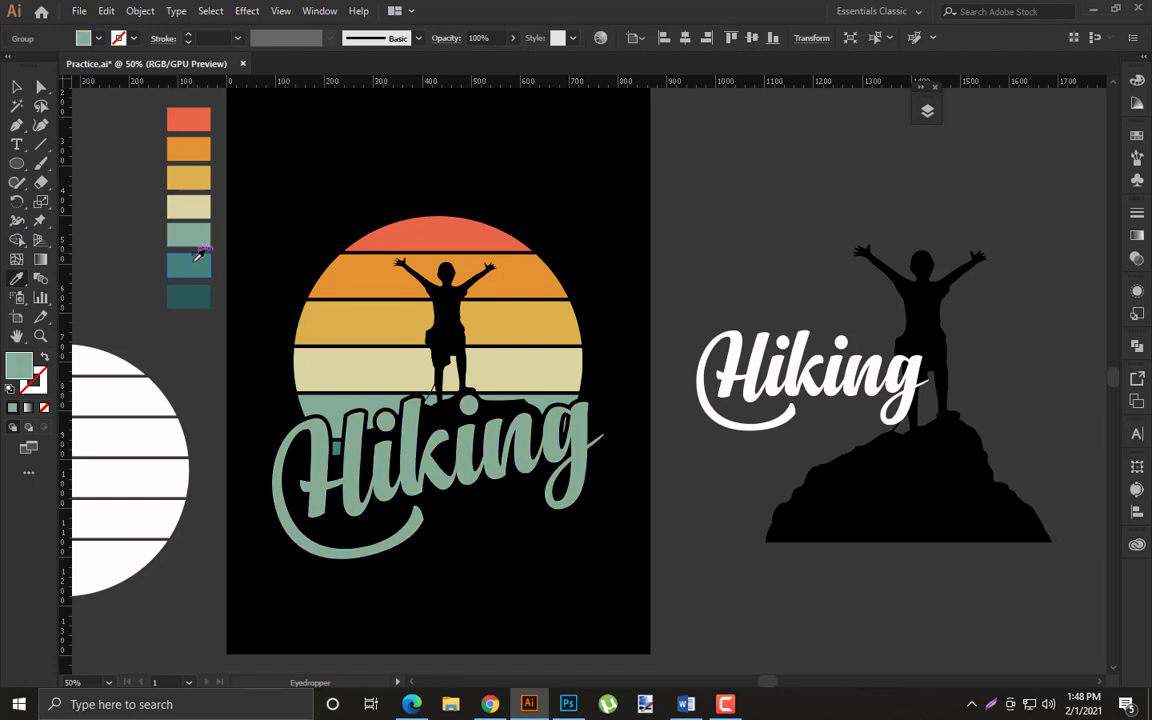
click(195, 290)
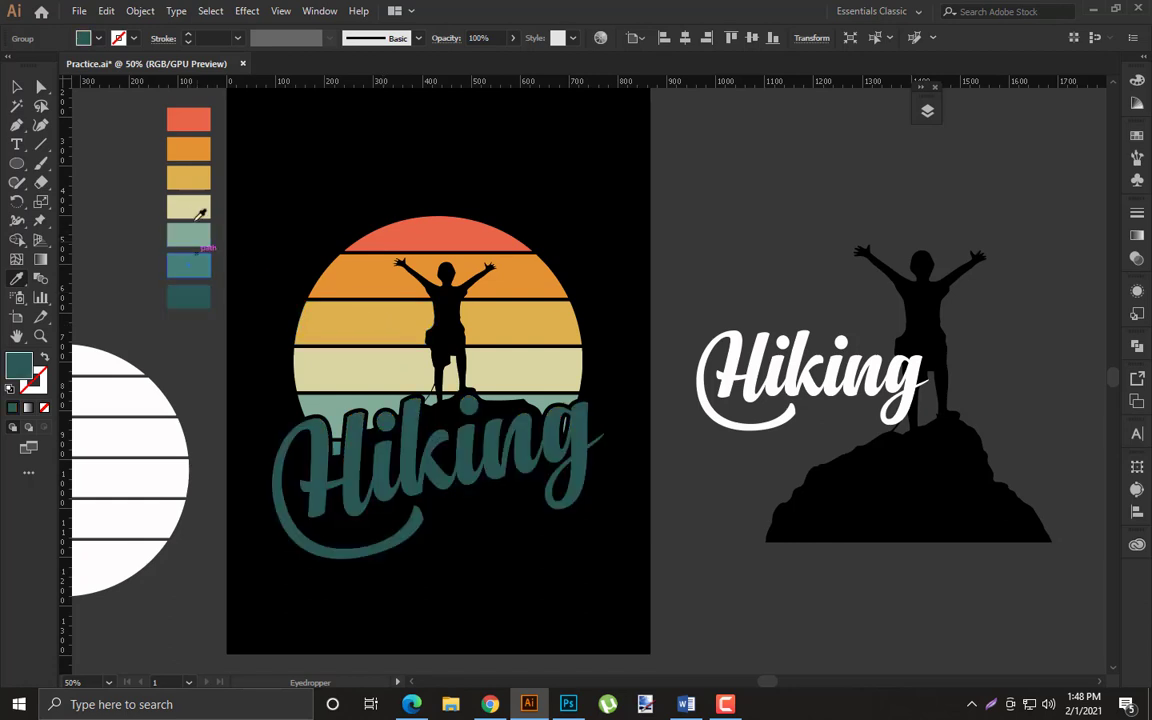
click(196, 207)
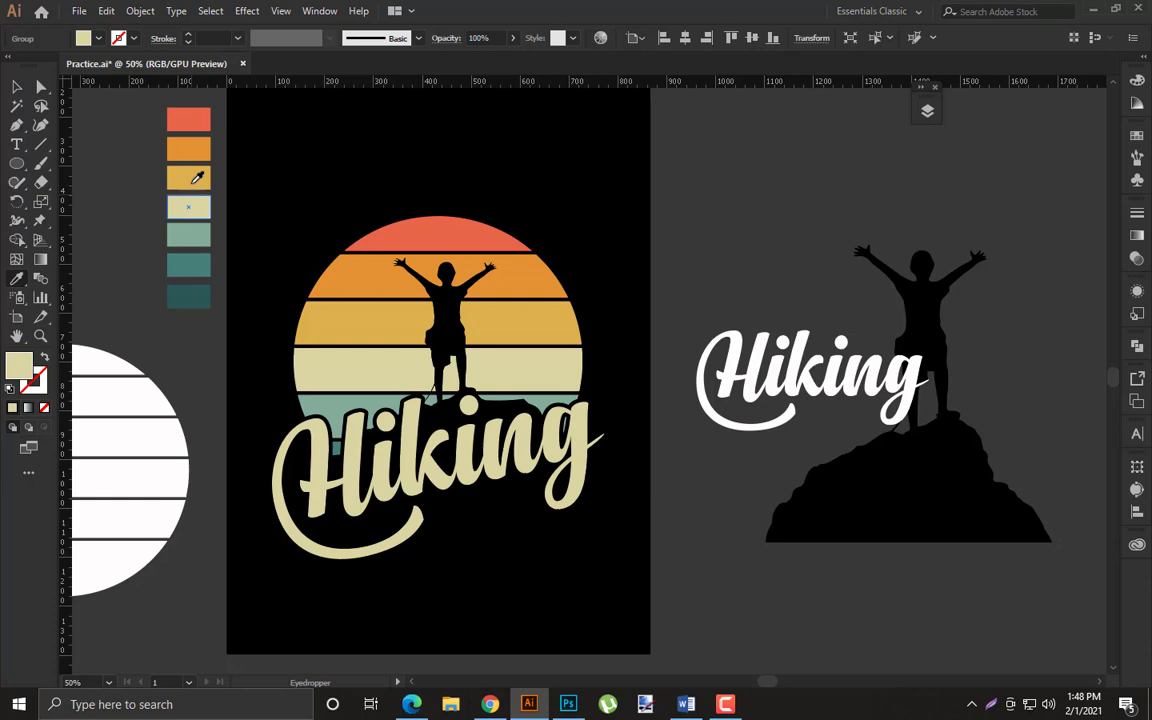
Fill the outlined Hiking lettering with the coral red palette swatch colour and deselect it
click(196, 118)
click(17, 90)
click(389, 100)
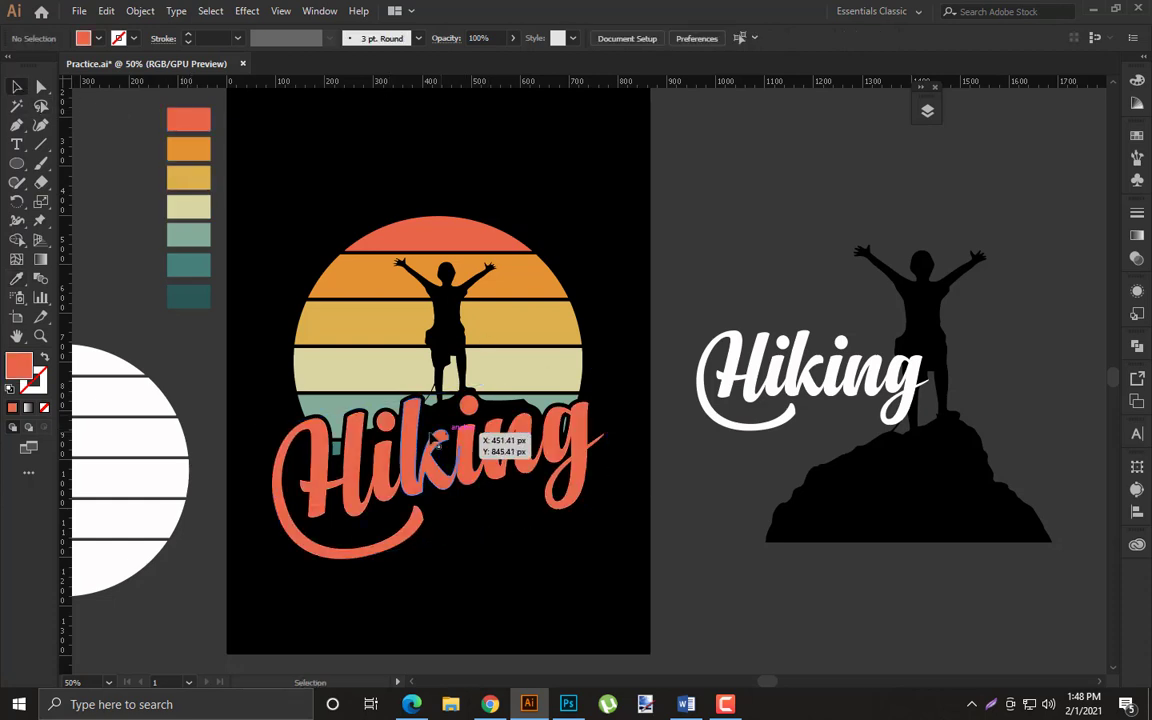
Save the file and centre the complete sun, hiker and lettering design vertically on the artboard
click(418, 438)
drag(288, 195, 589, 579)
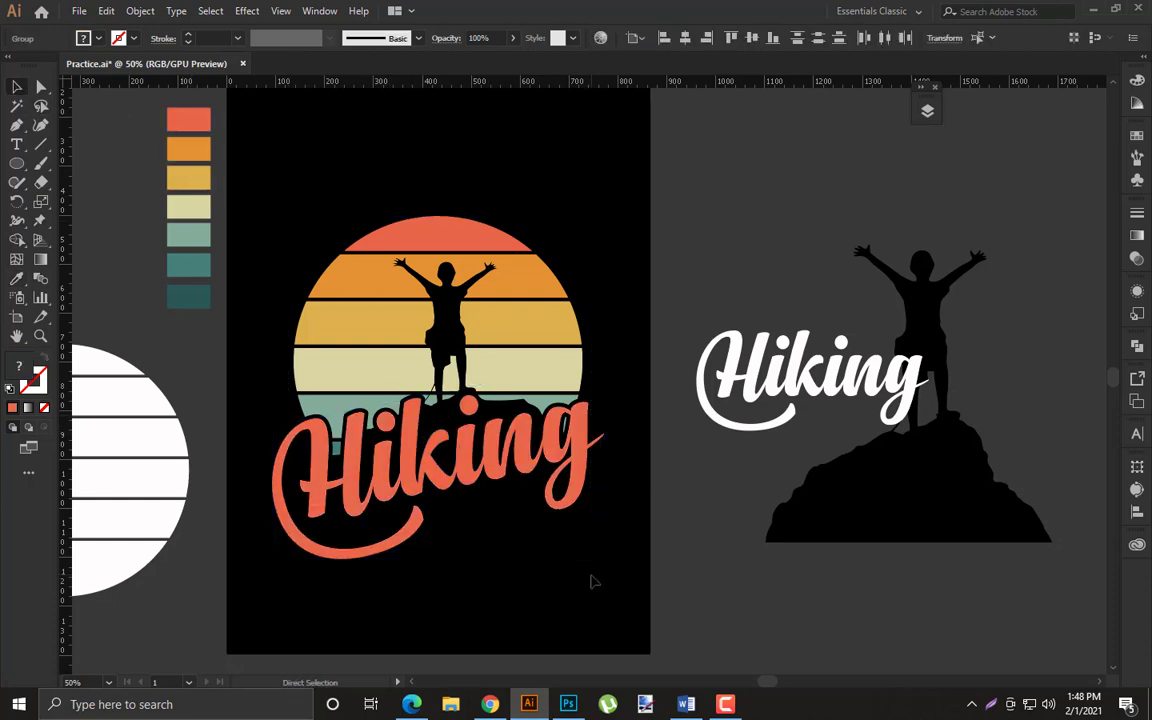
key(ctrl+s)
click(750, 41)
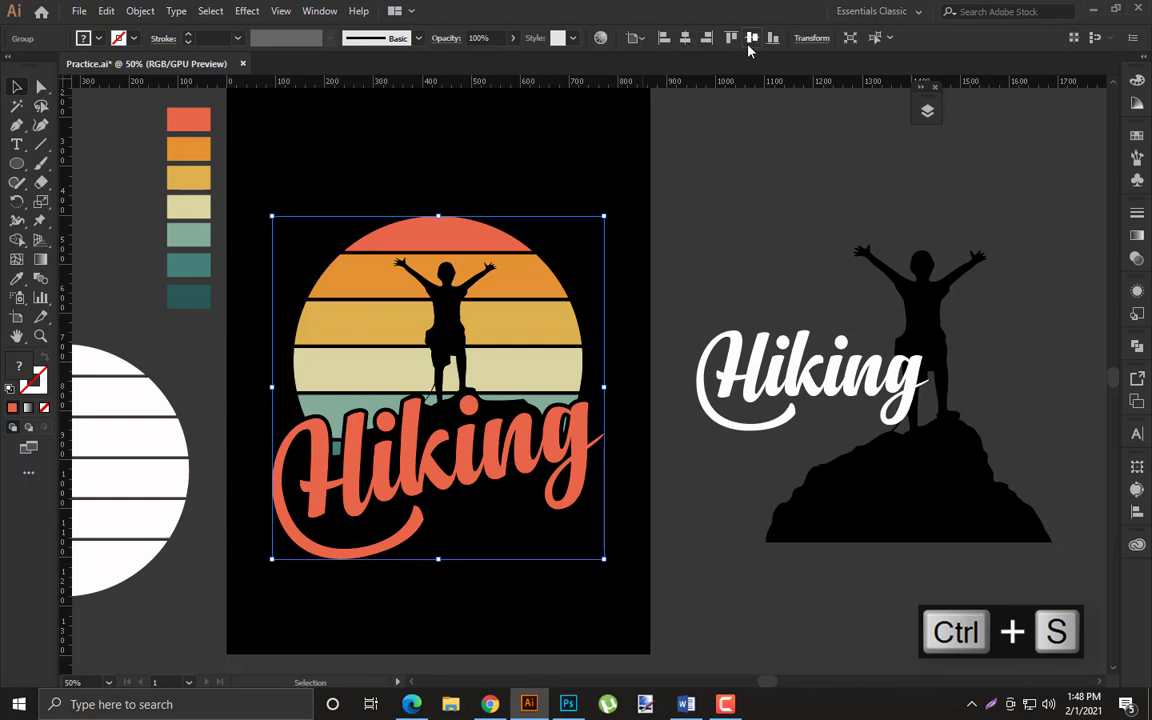
click(632, 163)
drag(606, 164, 609, 230)
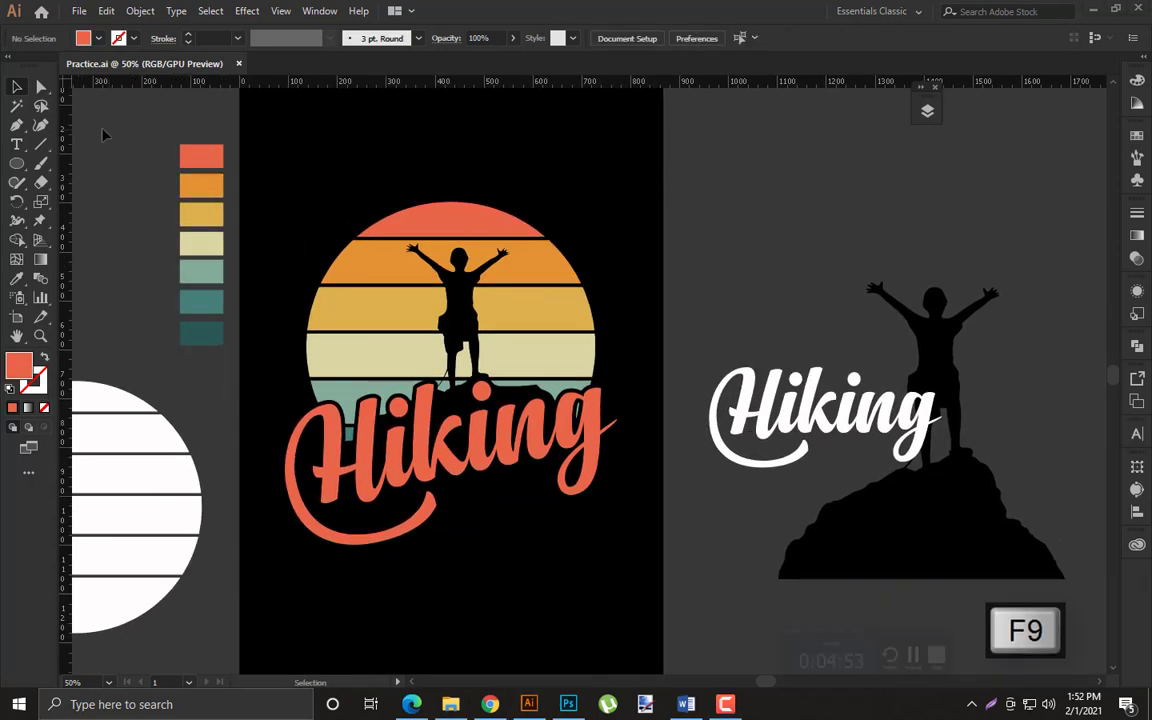
mouse_move(374, 160)
mouse_down()
mouse_move(389, 171)
mouse_move(379, 163)
mouse_up()
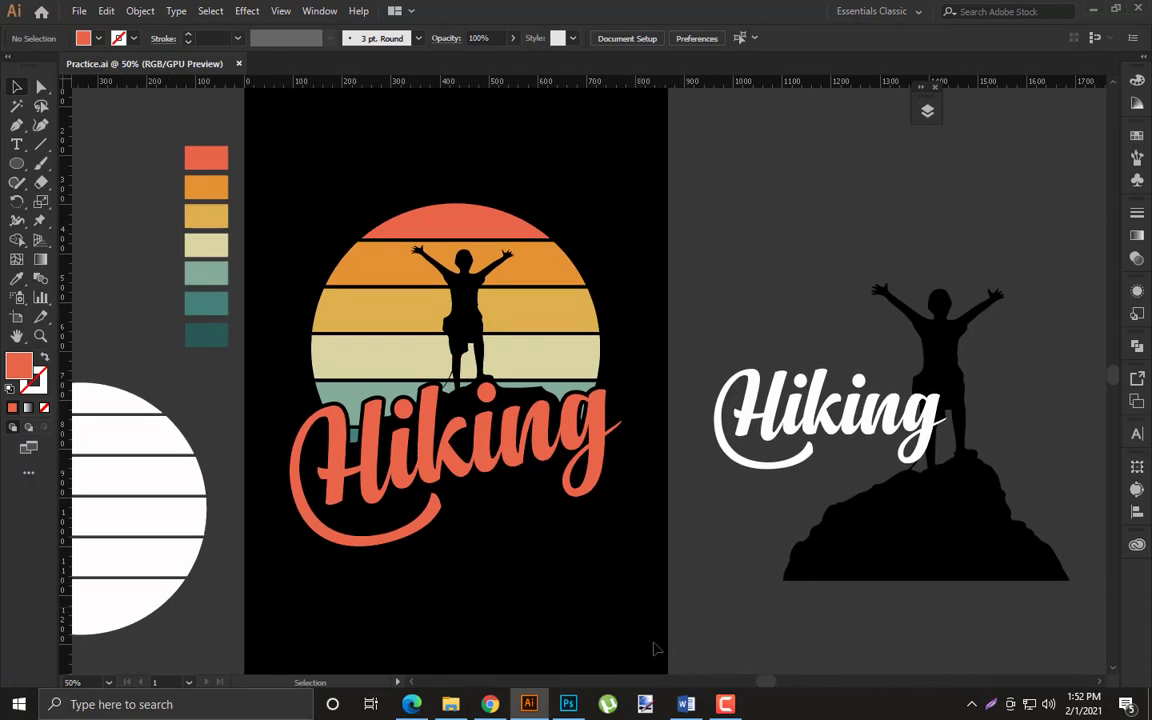
Switch to Word and highlight the words Sweater and hoodies in the note about where the design can be added
click(687, 705)
drag(552, 440, 698, 440)
drag(359, 488, 485, 488)
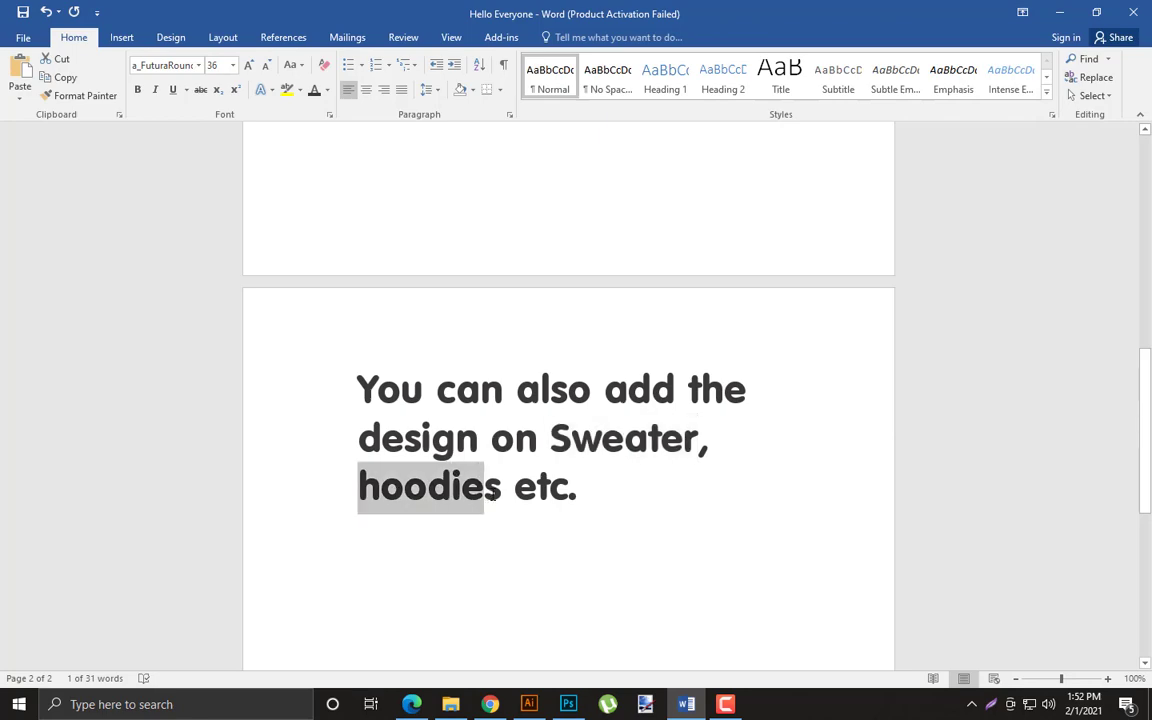
click(668, 494)
Switch to Photoshop, set the jumper mockup colour to Black and return to the Word document
click(578, 705)
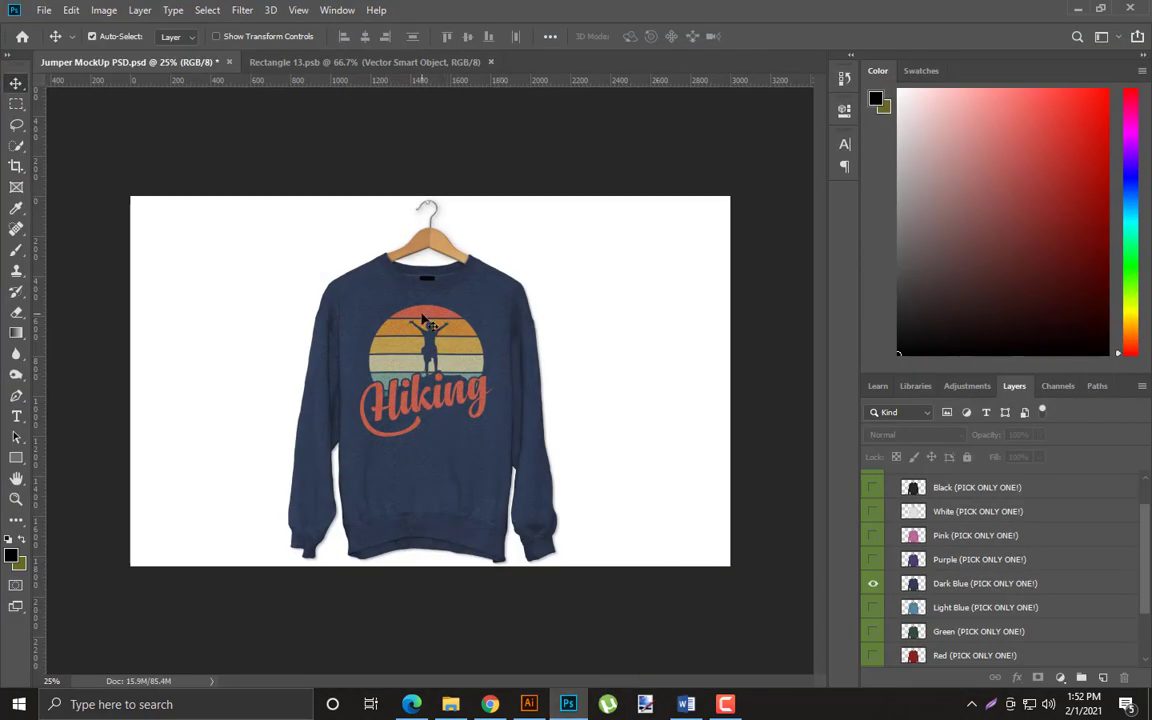
scroll(1031, 594, up, 1)
click(873, 511)
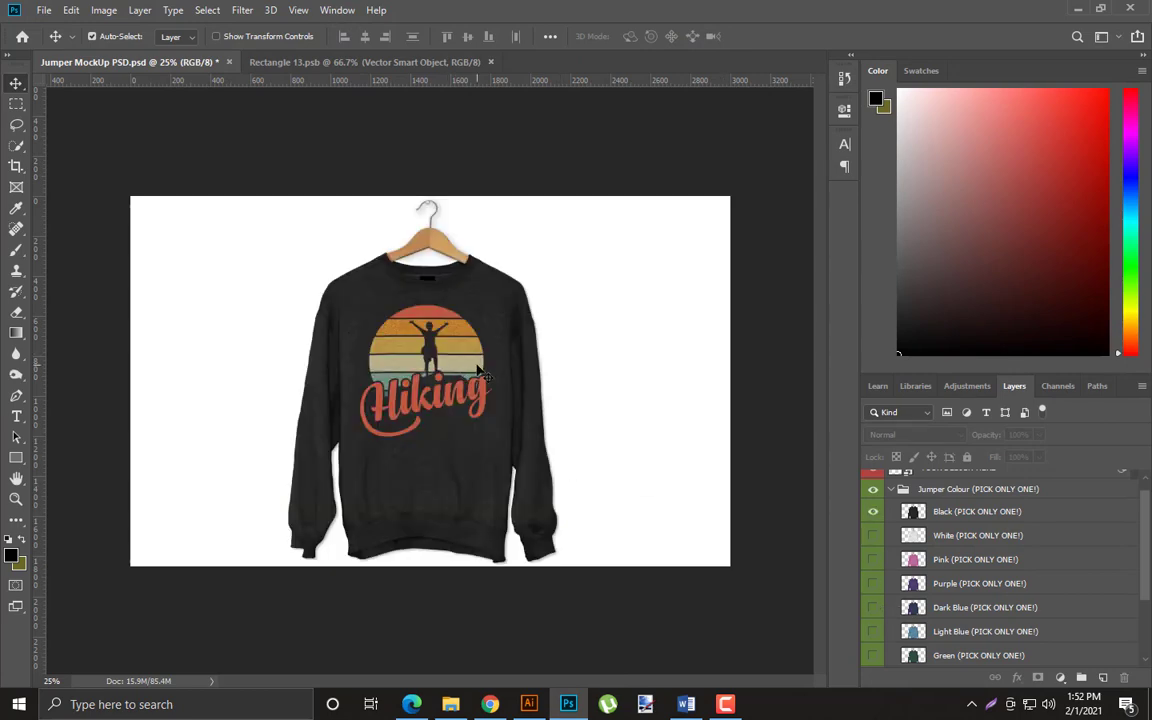
click(1077, 9)
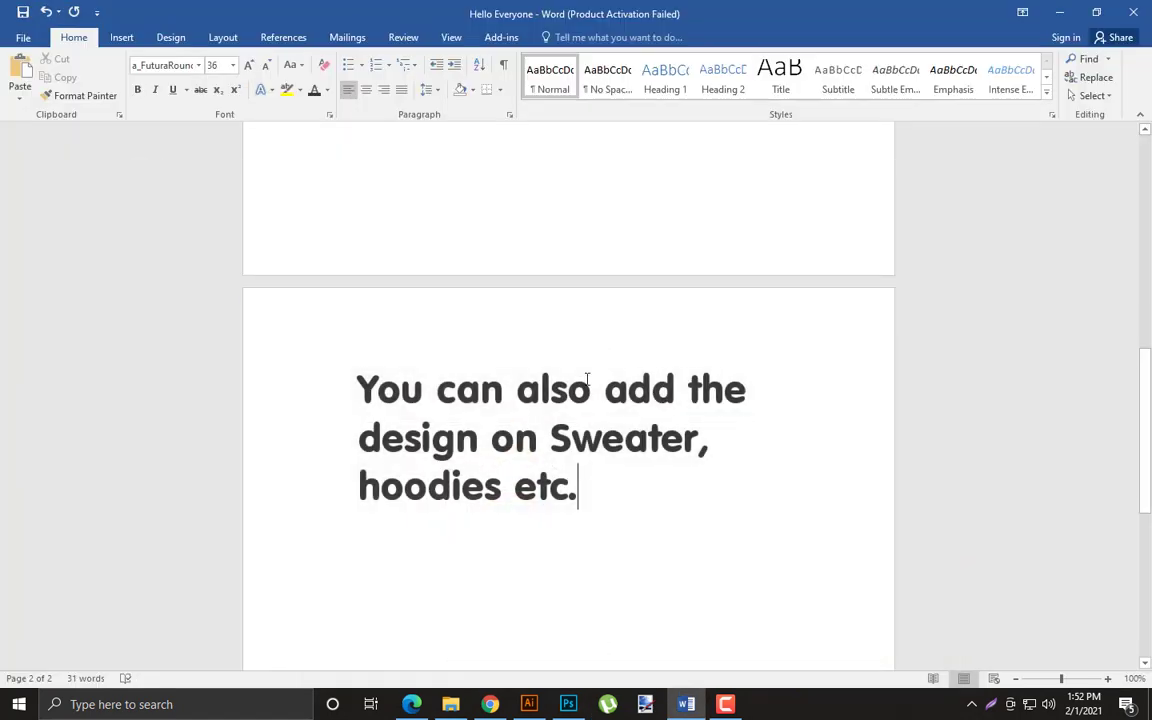
Replace the note about sweaters and hoodies with the text "Thanks for watching :)"
drag(600, 513, 355, 386)
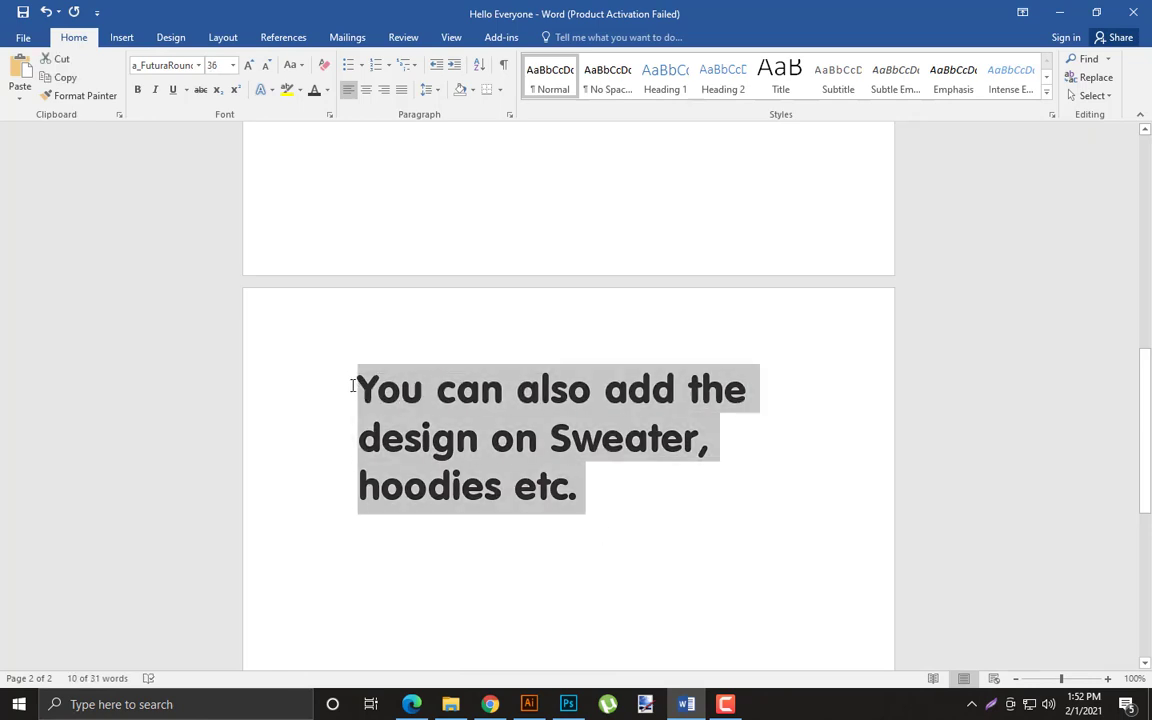
text(Thank)
key(BackSpace)
key(BackSpace)
text(a)
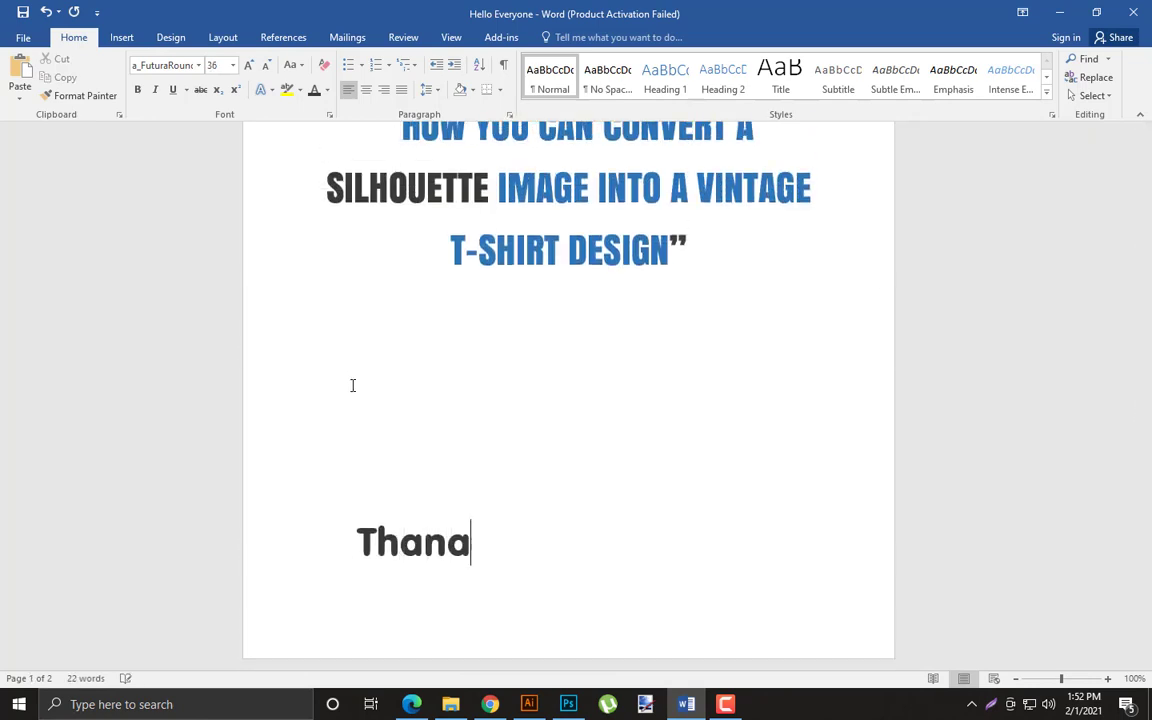
key(BackSpace)
text(ks )
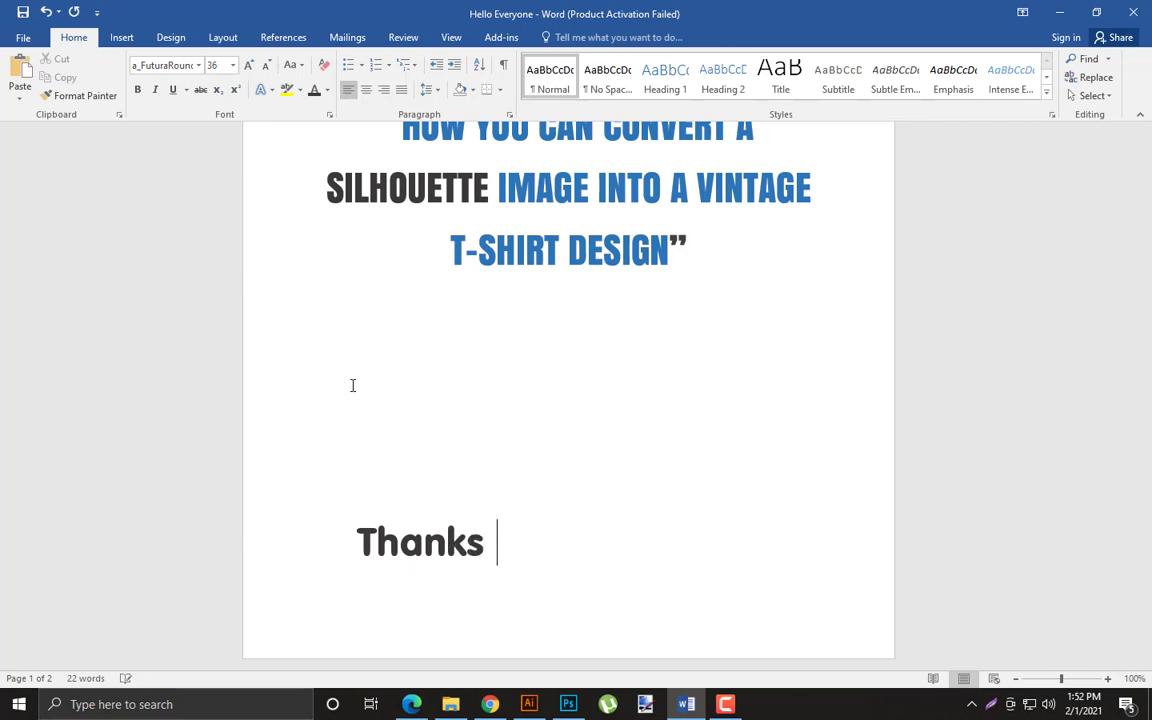
text(for watching :))
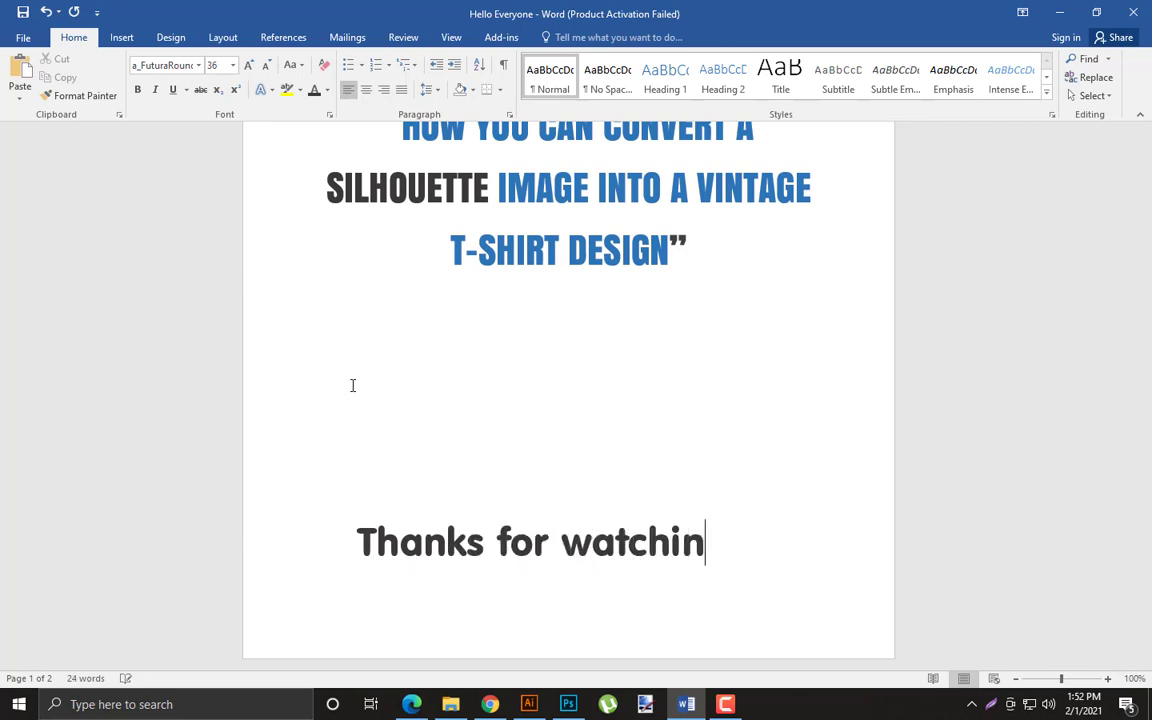